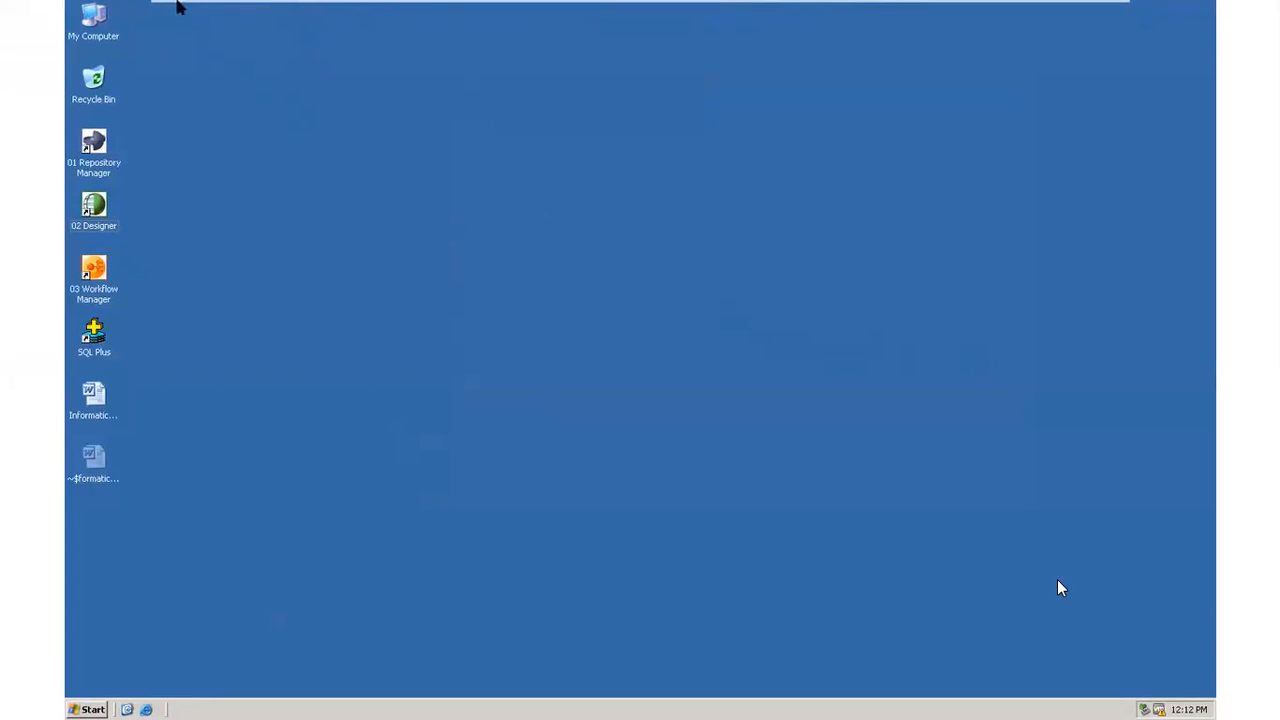
Step: Pin the virtual machine's full-screen toolbar and return the machine to full-screen view
mouse_move(167, 8)
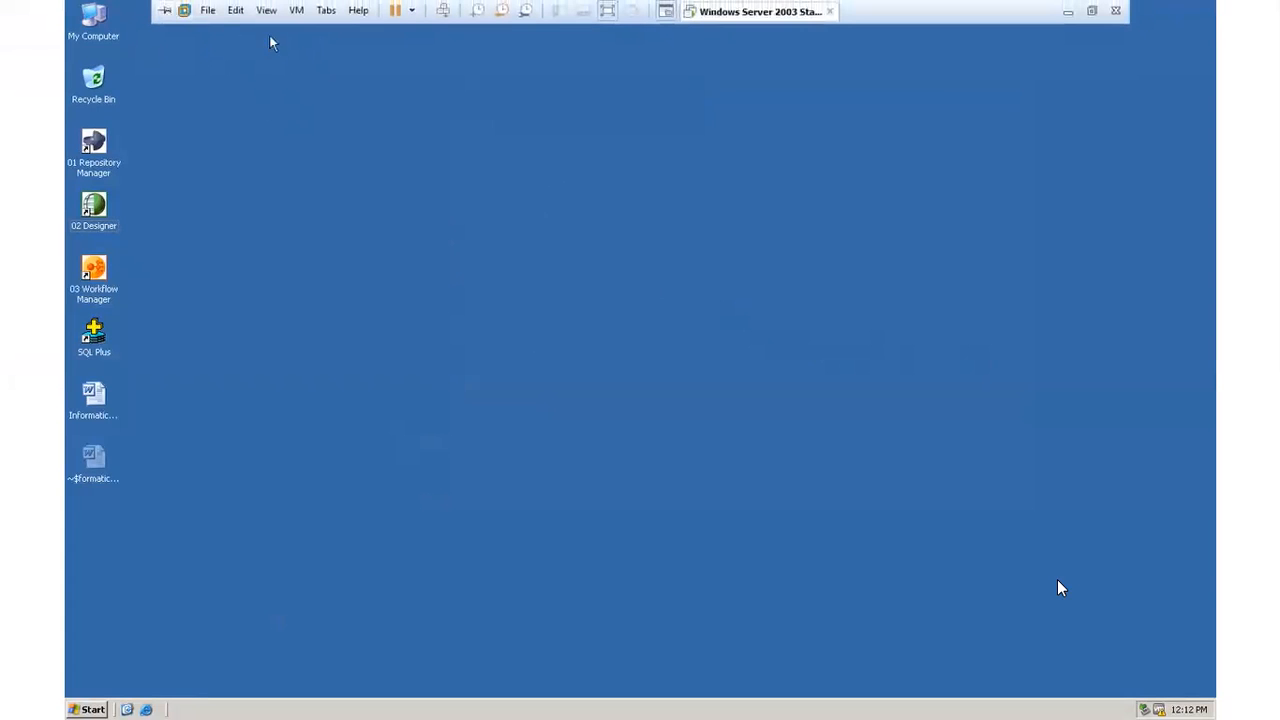
left_click(158, 12)
left_click(1091, 10)
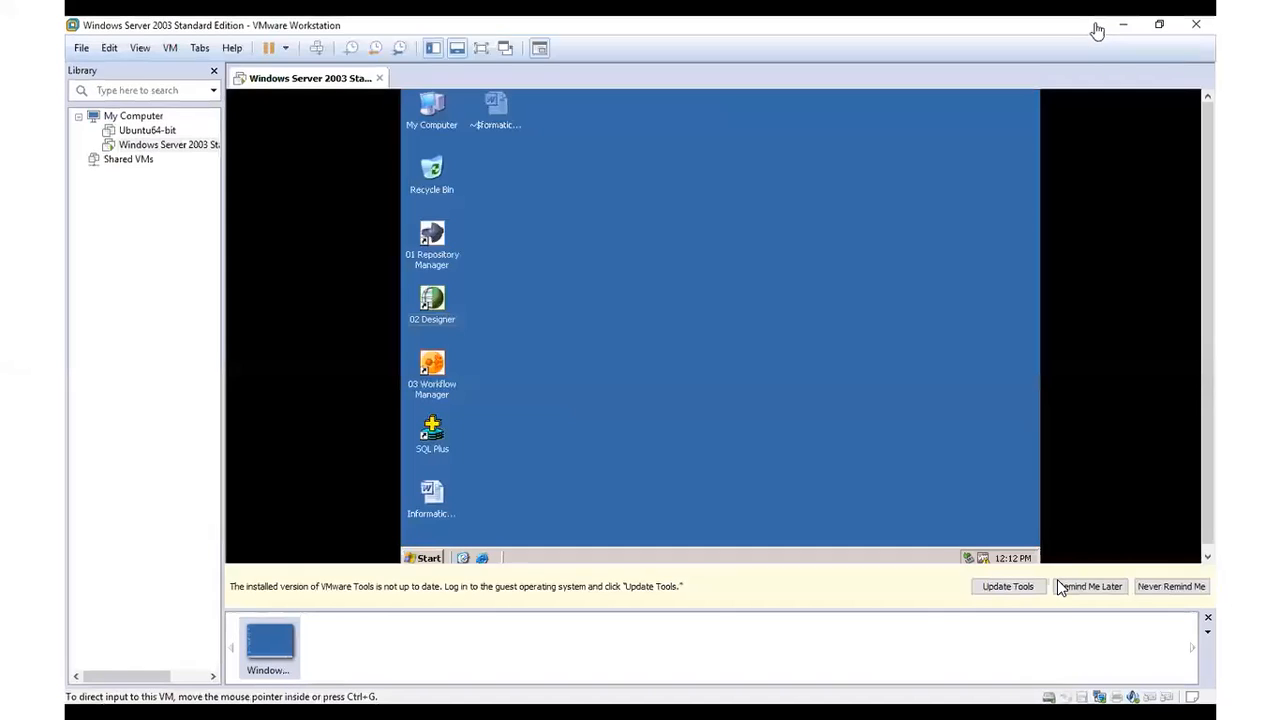
left_click(484, 51)
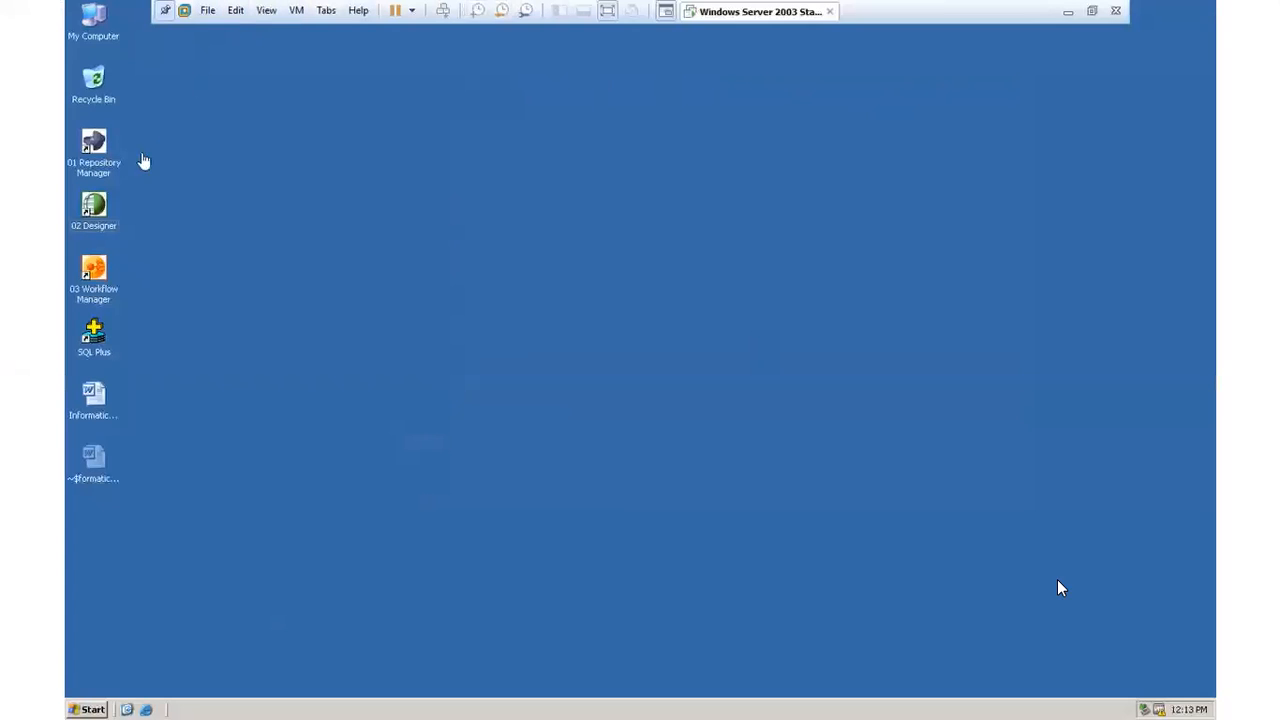
Step: Open Repository Manager, dismiss the startup tip and connect to the Admin repository with the account password
left_click(97, 148)
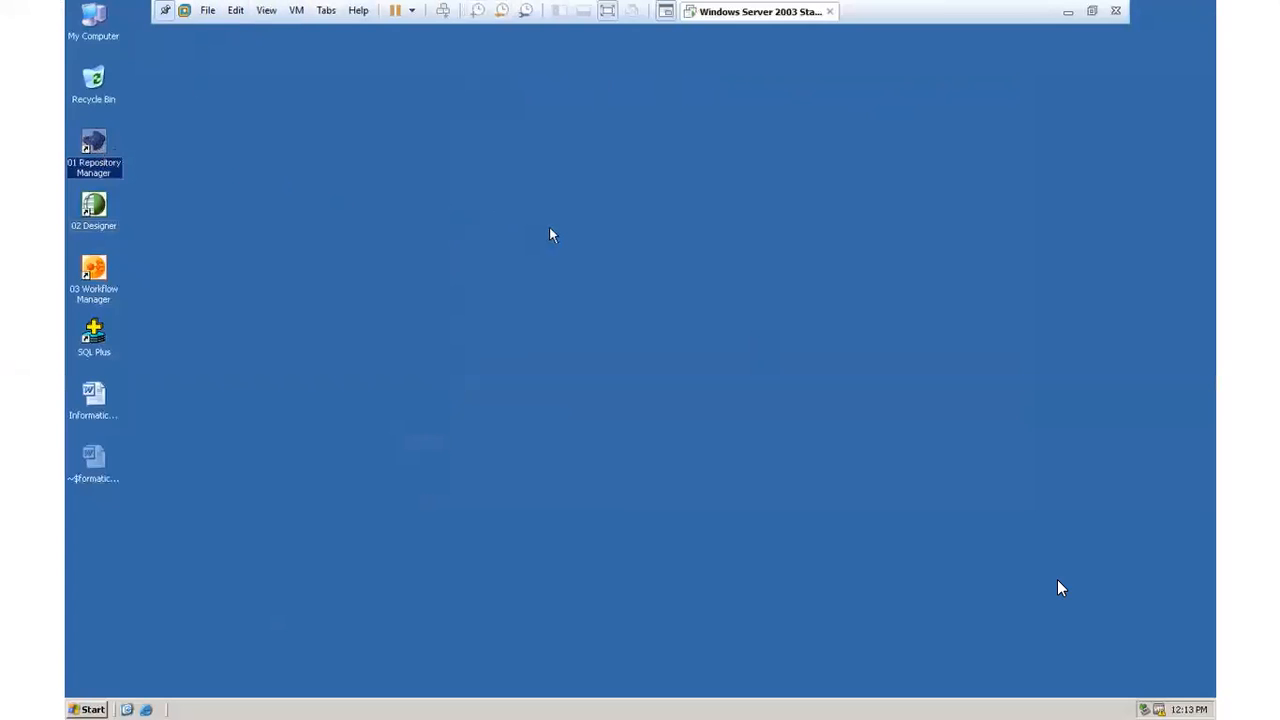
double_click(94, 146)
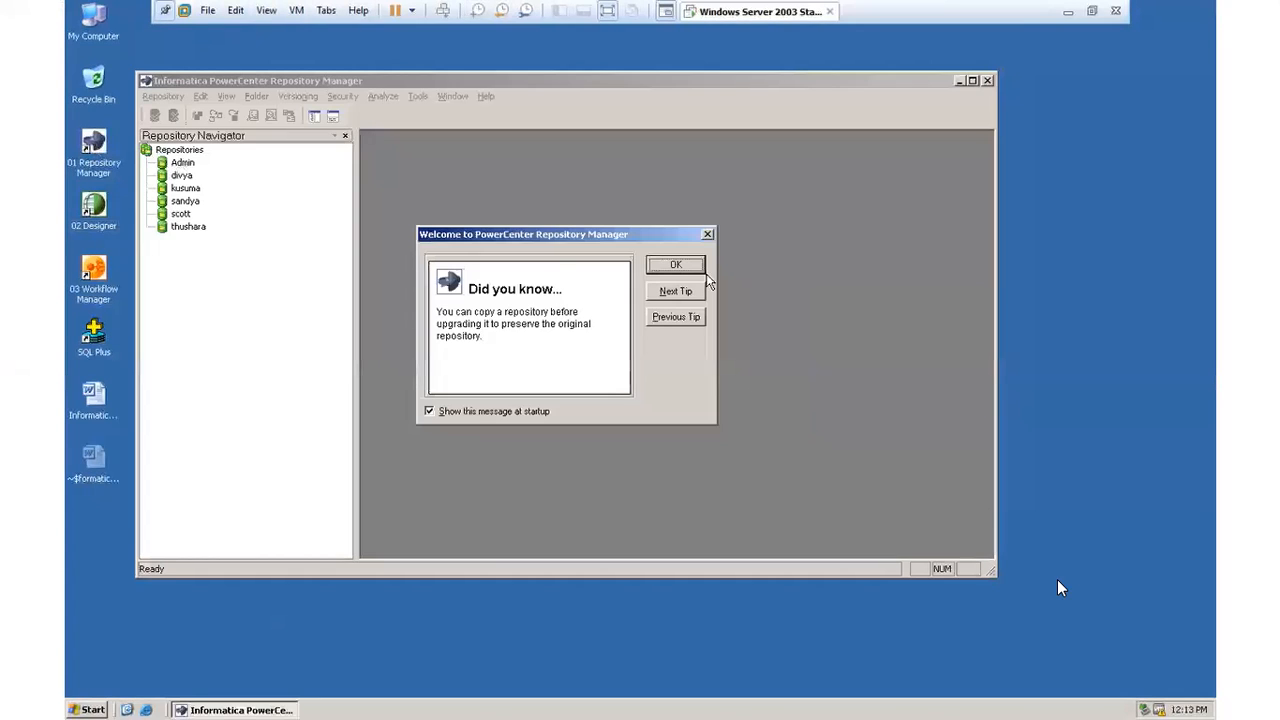
left_click(676, 265)
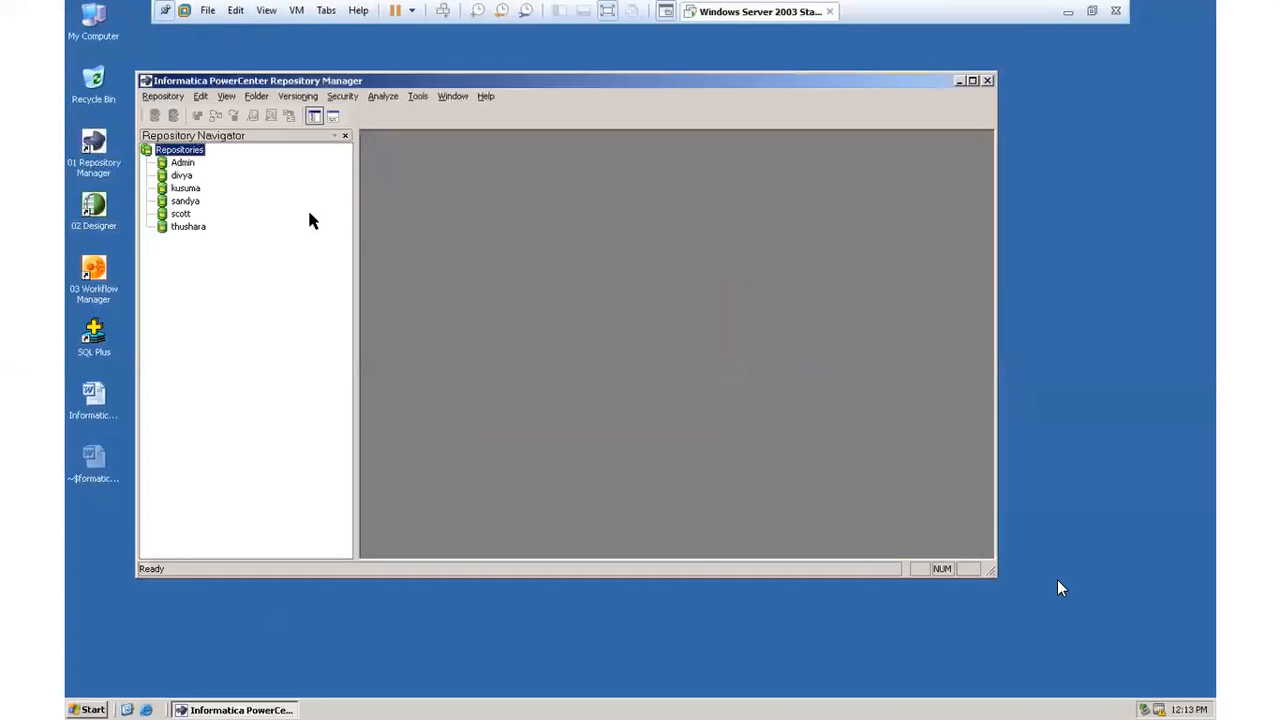
double_click(186, 164)
left_click(554, 353)
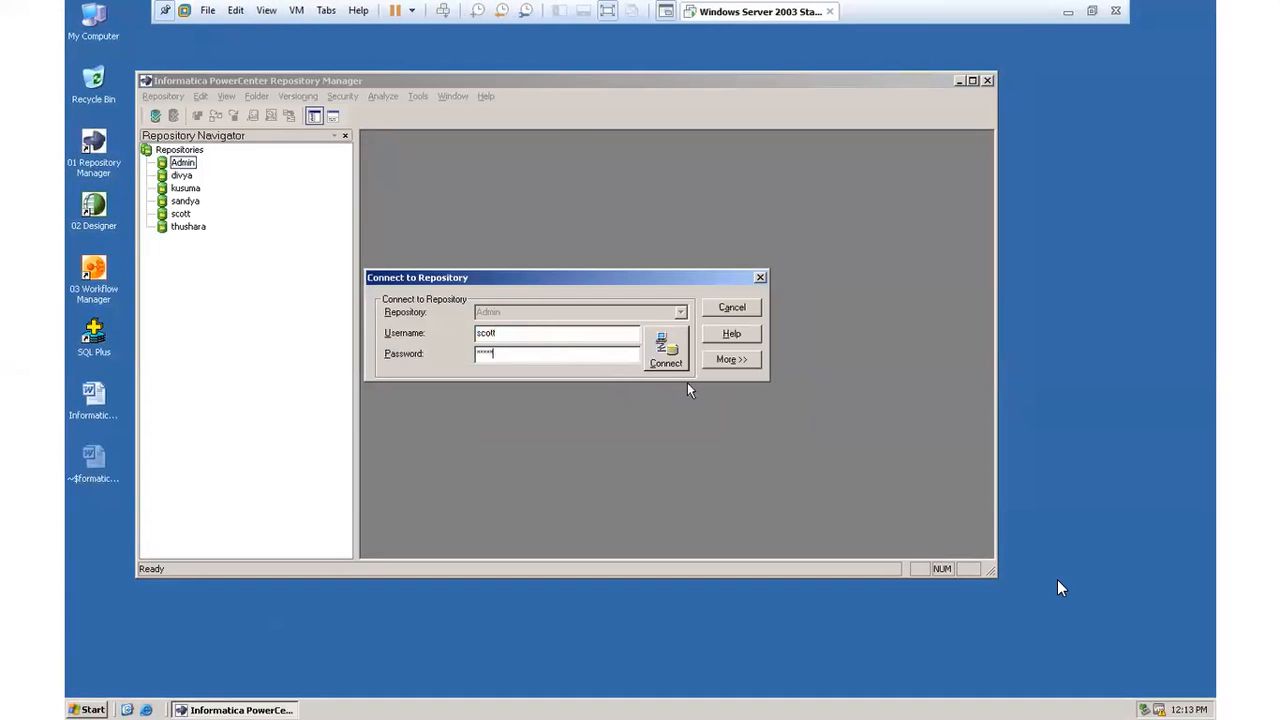
left_click(668, 348)
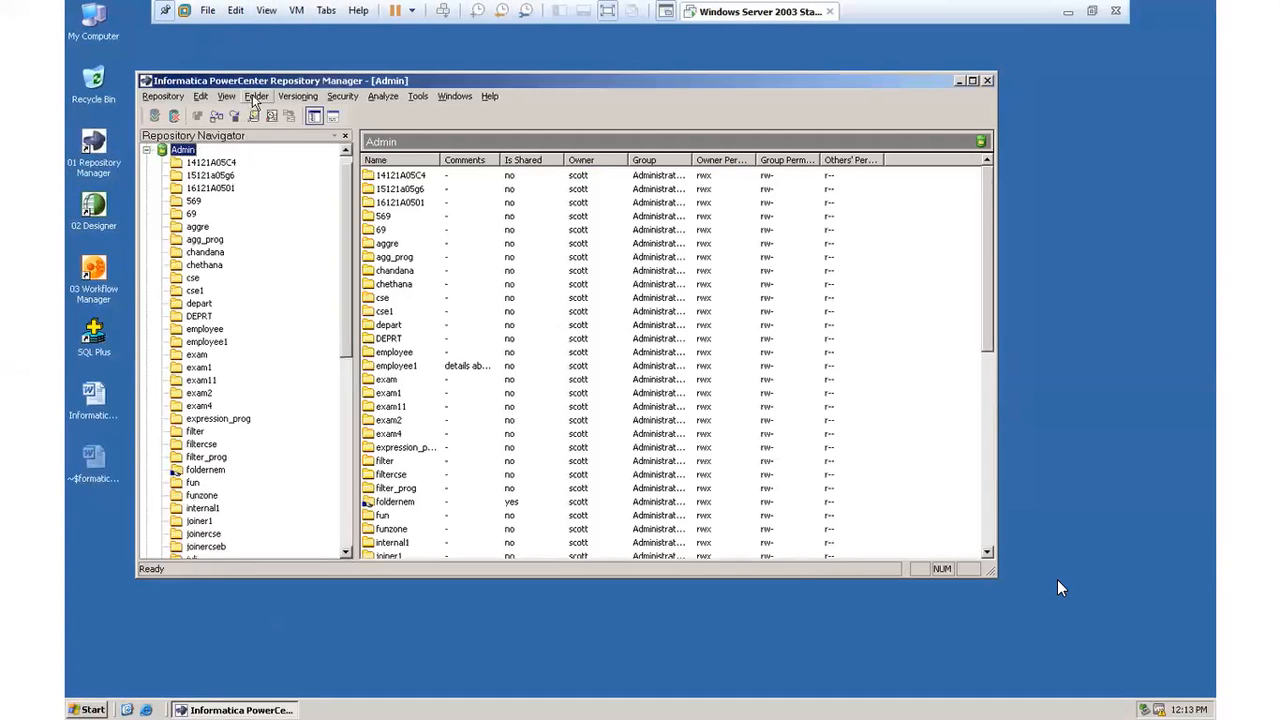
Step: Create a folder named P1 in the Admin repository, keeping the default owner, group and permissions
left_click(255, 100)
left_click(266, 110)
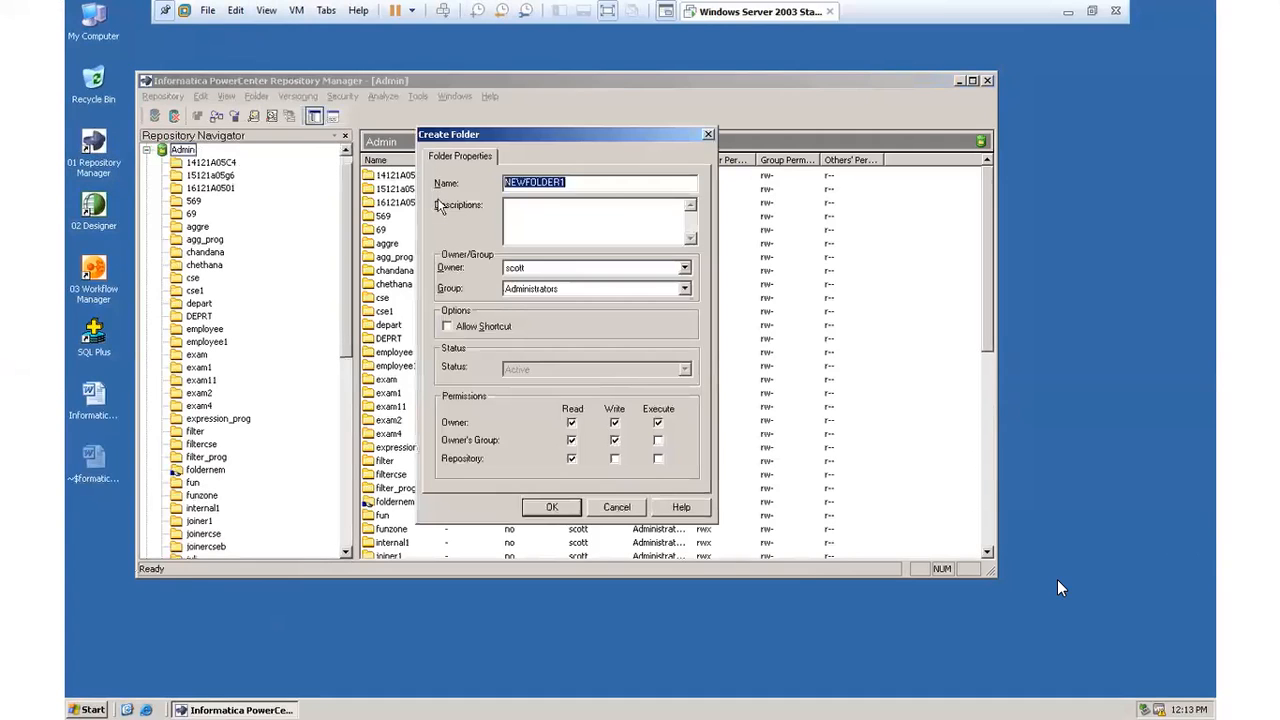
key("BackSpace")
type("P1")
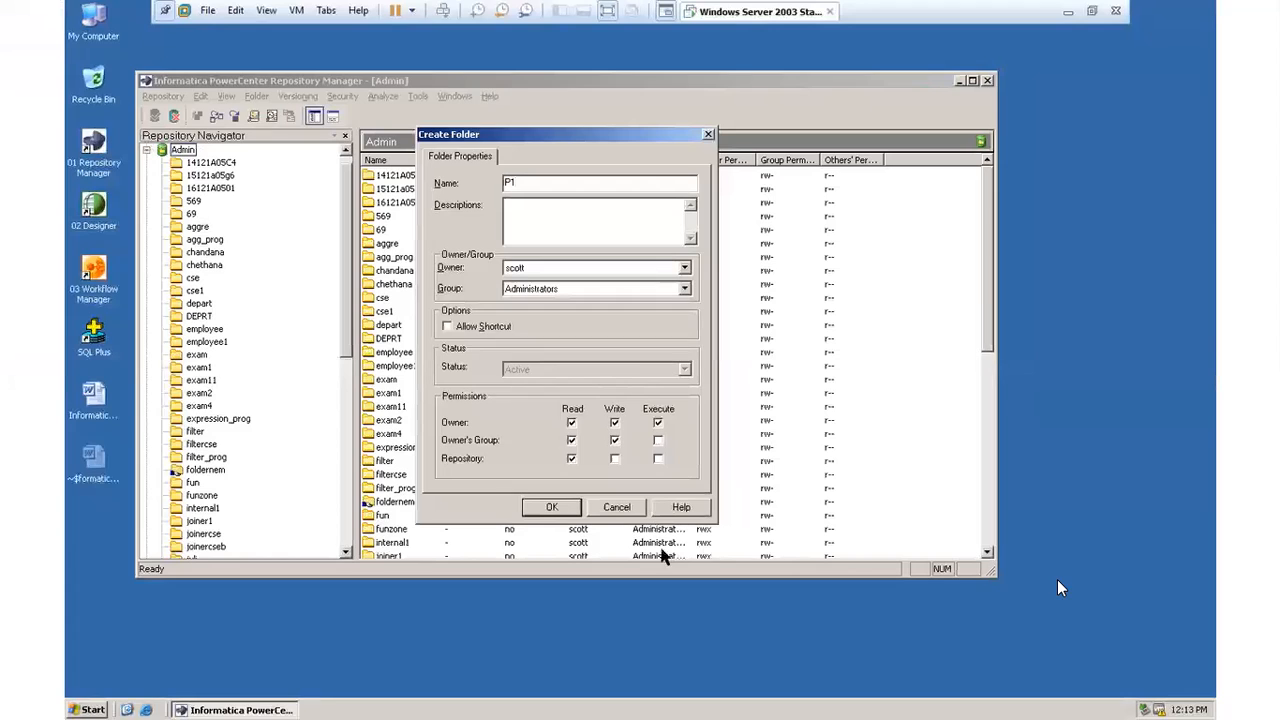
left_click(541, 507)
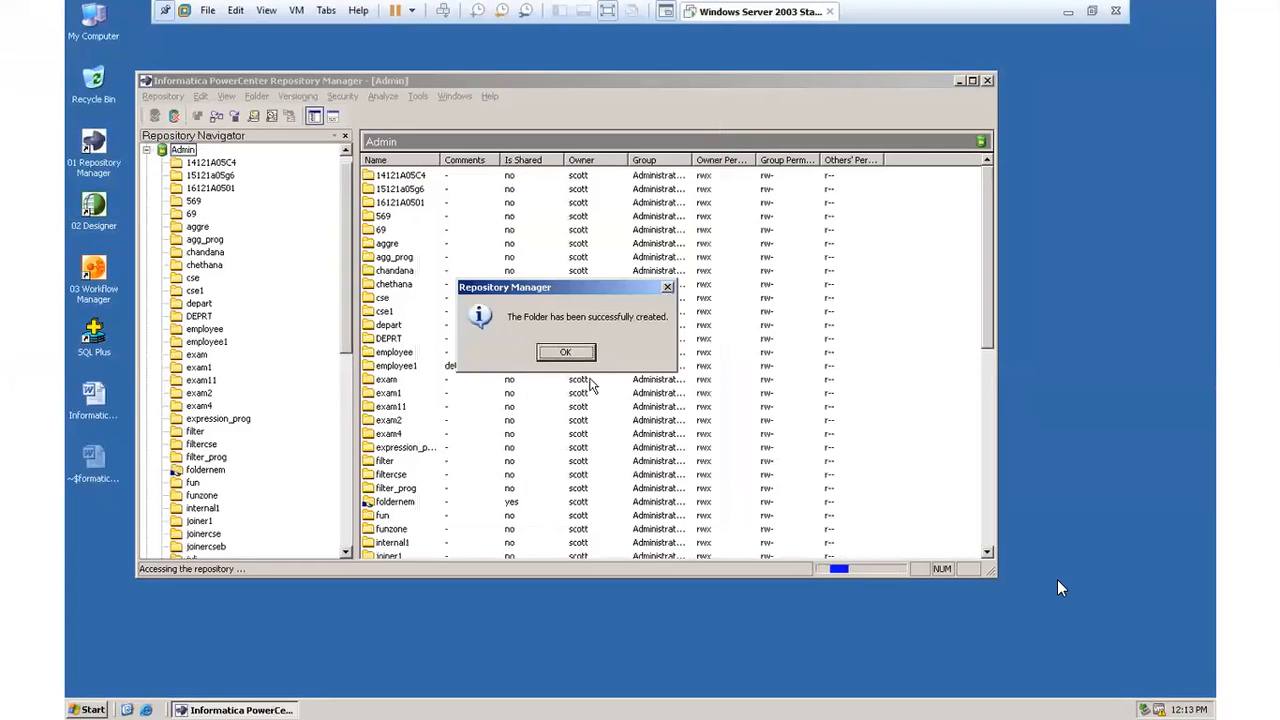
left_click(564, 353)
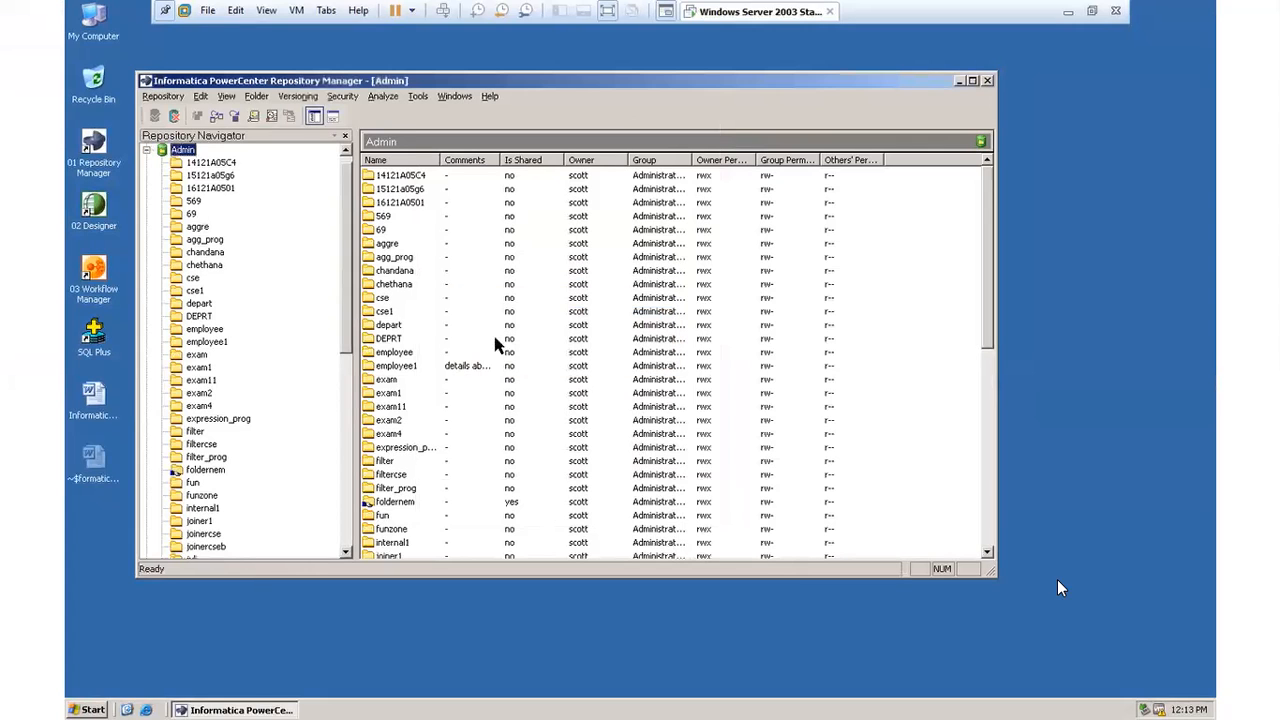
Step: Find the P1 folder in the Admin repository, view its contents and close Repository Manager
scroll(343, 326, "down", 6)
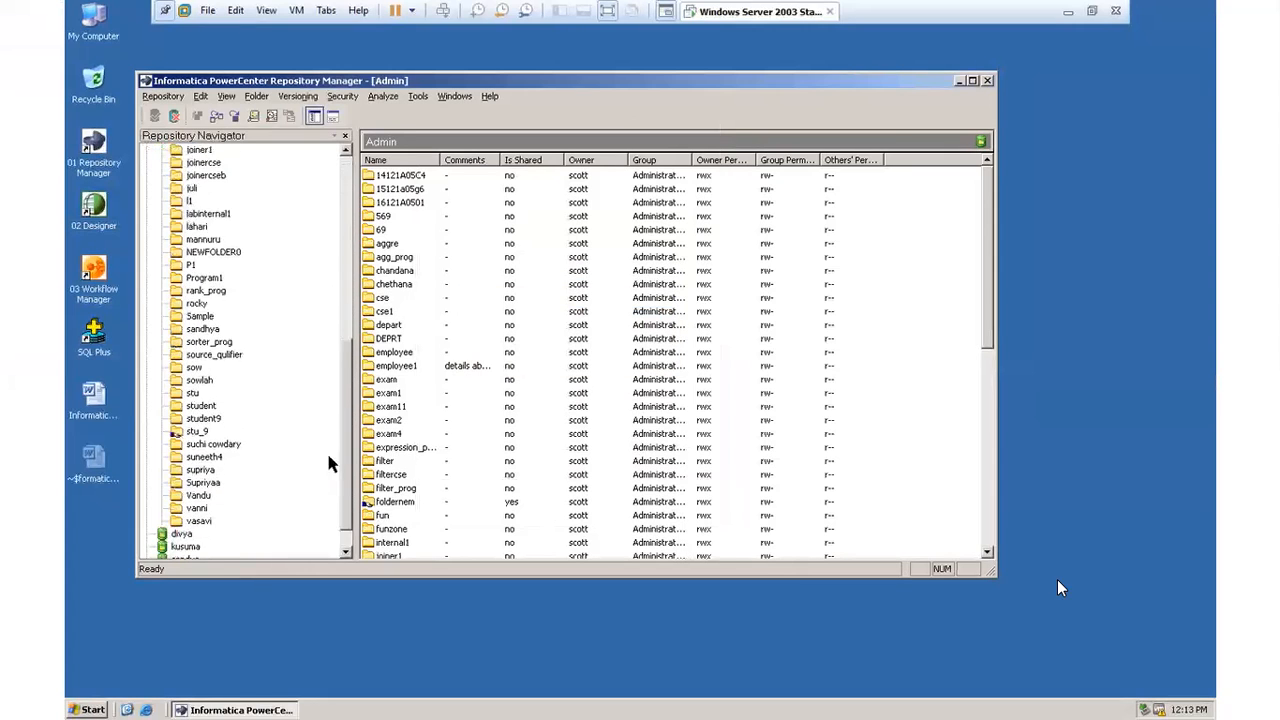
scroll(322, 332, "up", 6)
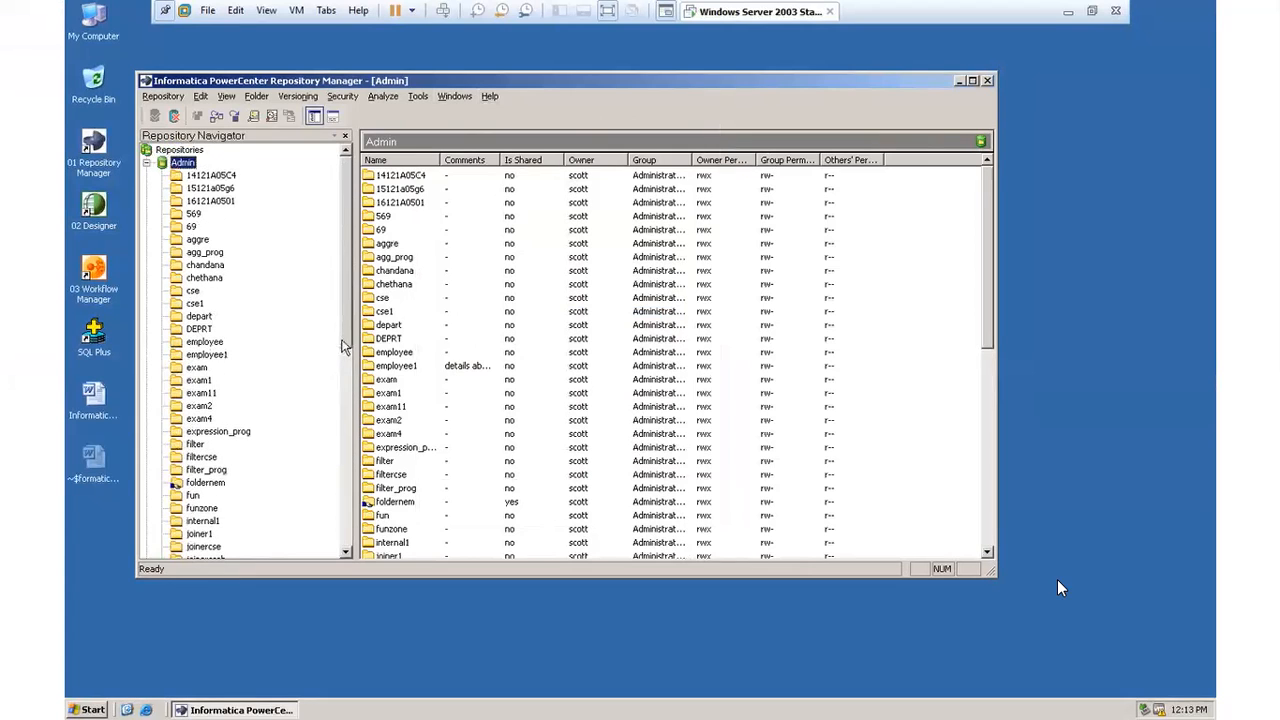
scroll(348, 358, "down", 5)
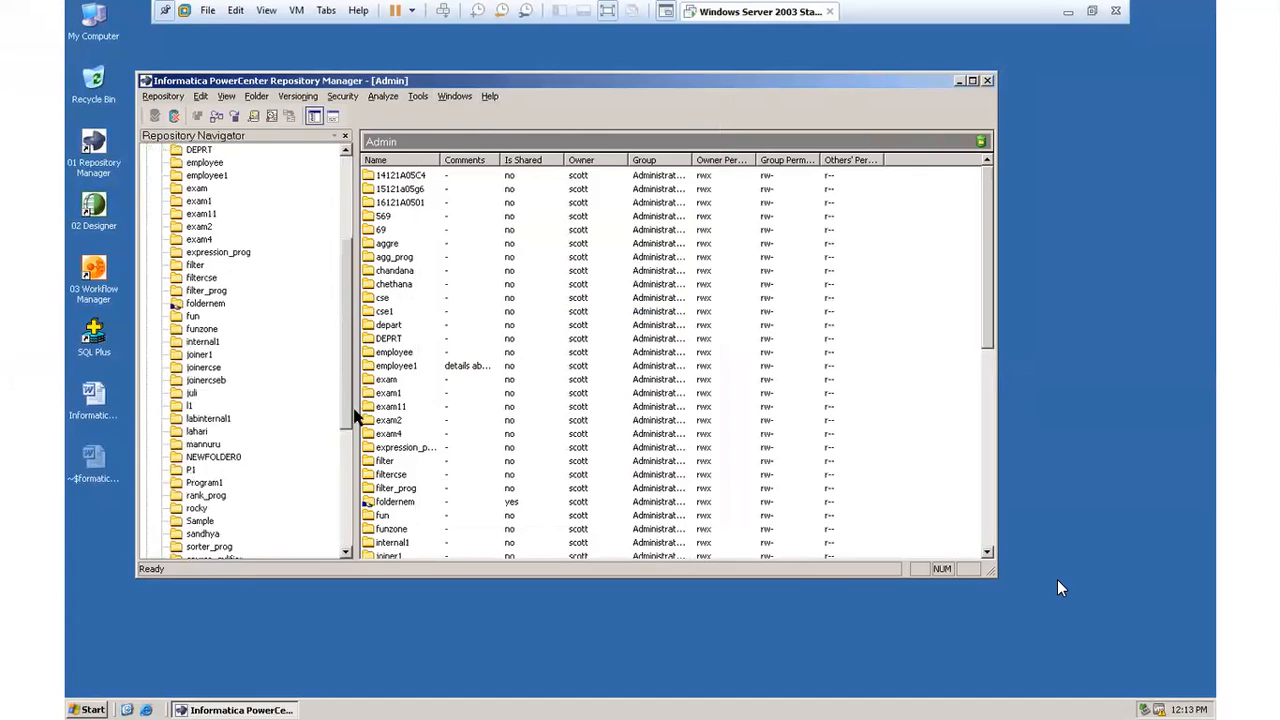
scroll(355, 418, "down", 3)
scroll(363, 490, "down", 4)
scroll(371, 440, "up", 9)
scroll(371, 397, "up", 4)
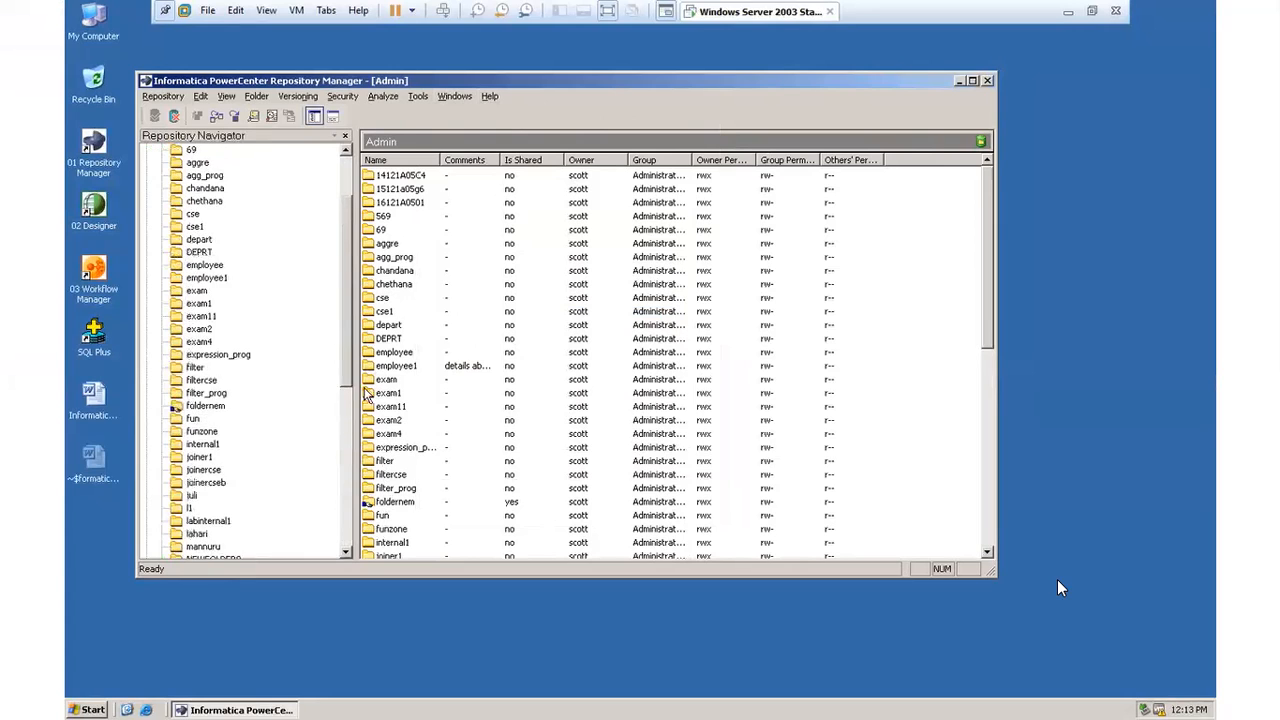
scroll(366, 385, "down", 3)
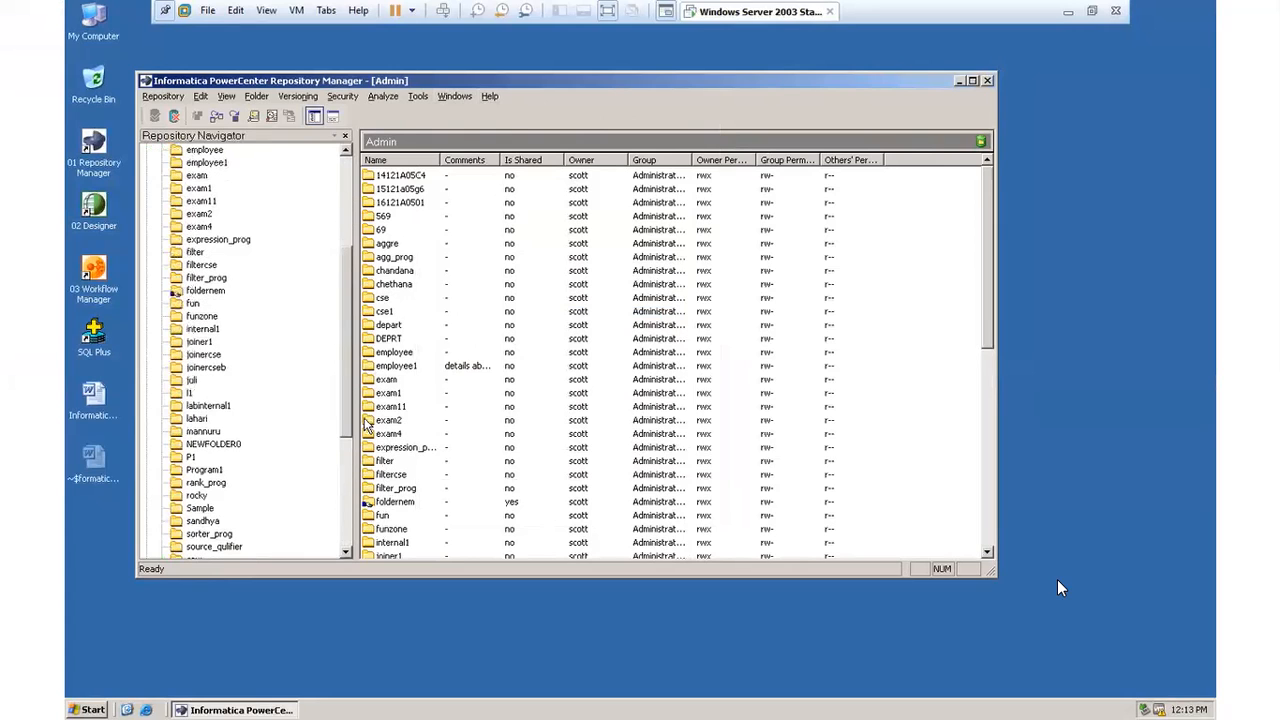
left_click(191, 457)
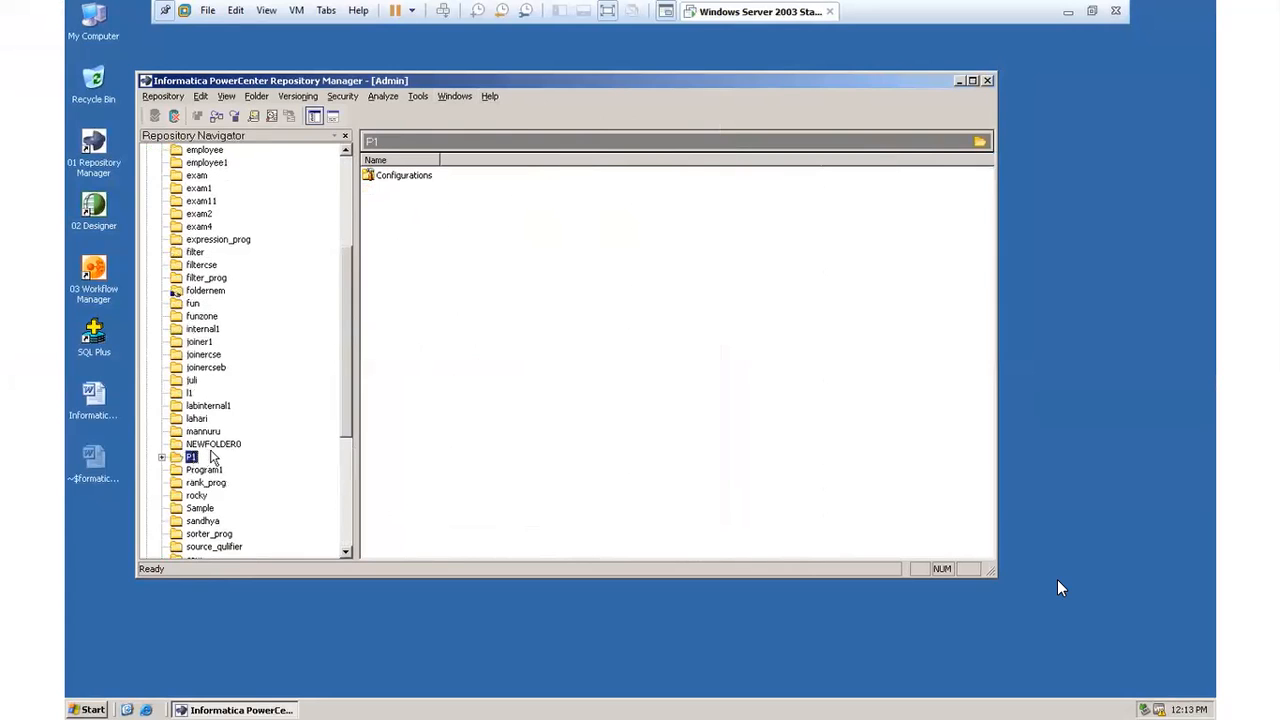
left_click(987, 81)
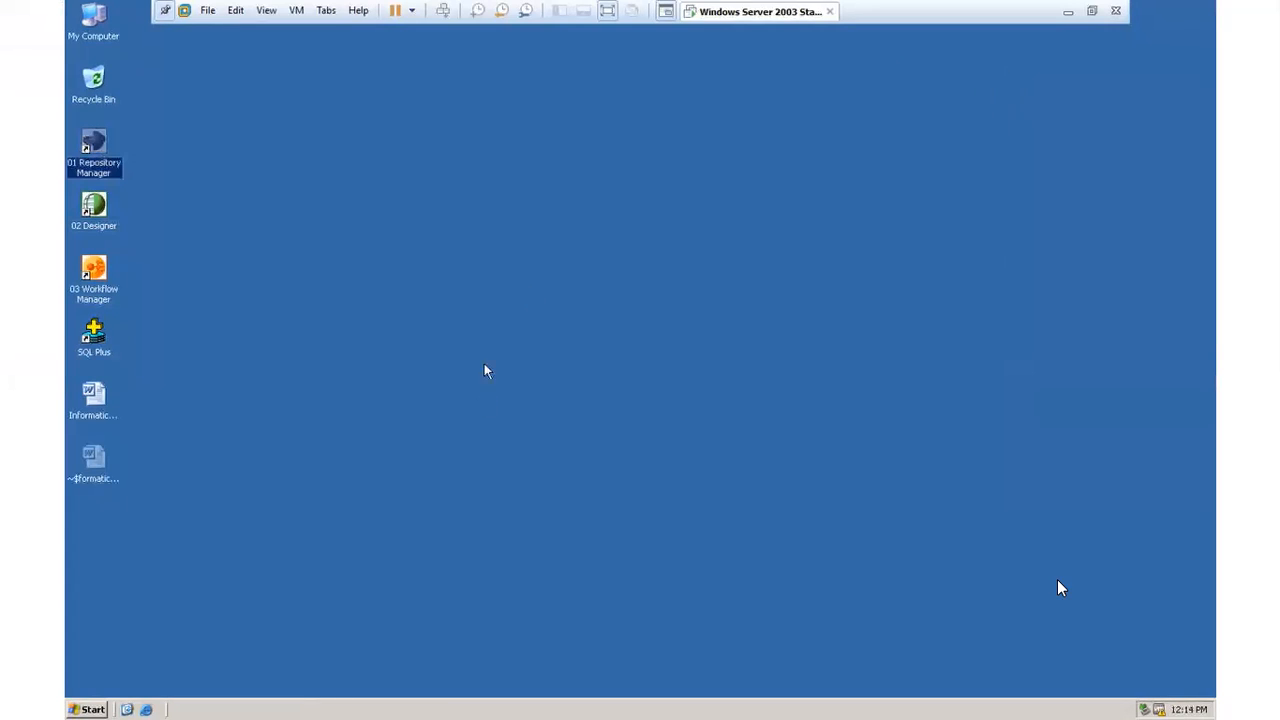
Step: Switch to PowerCenter Designer, dismiss the startup tip and connect to the Admin repository with the account password
double_click(94, 207)
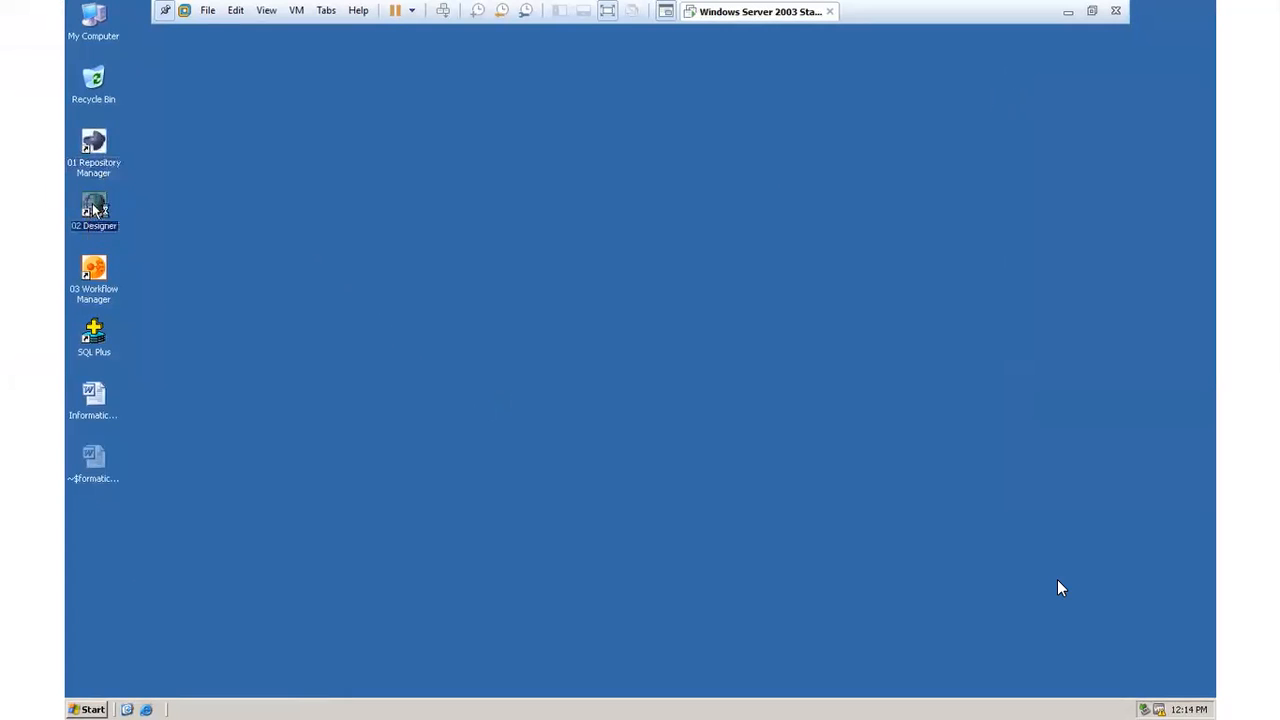
left_click(750, 301)
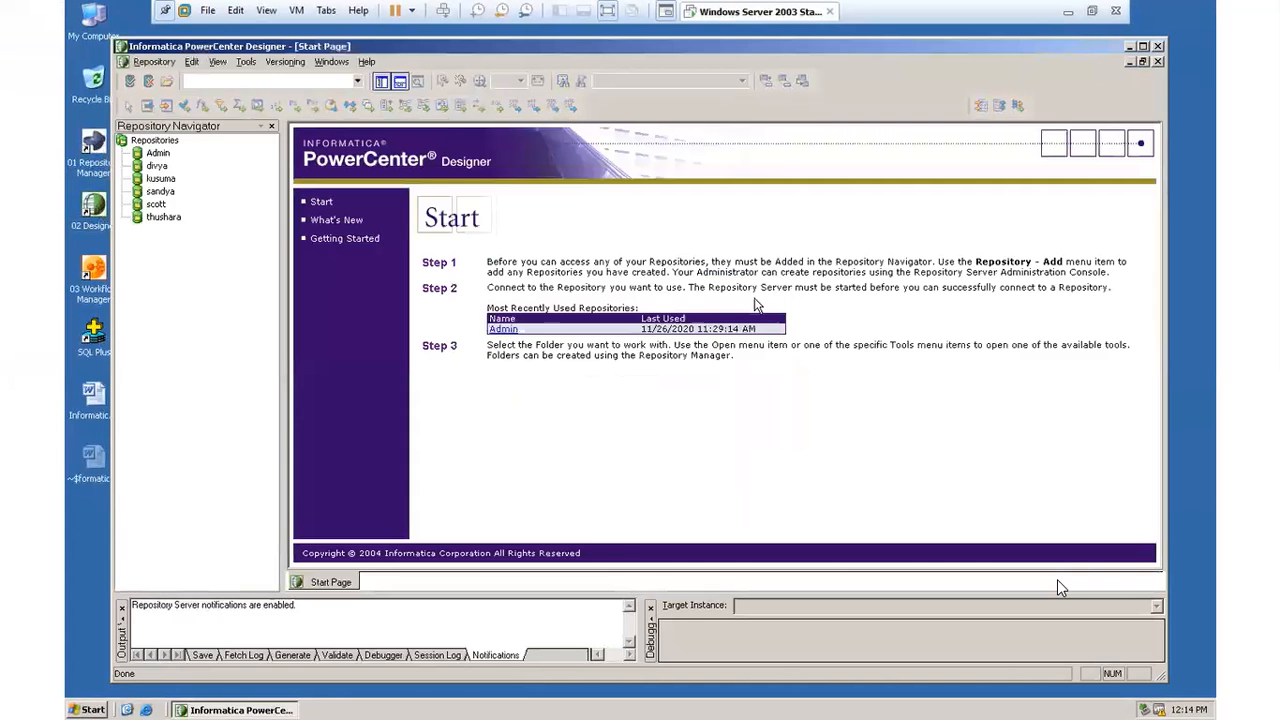
double_click(158, 153)
left_click(599, 388)
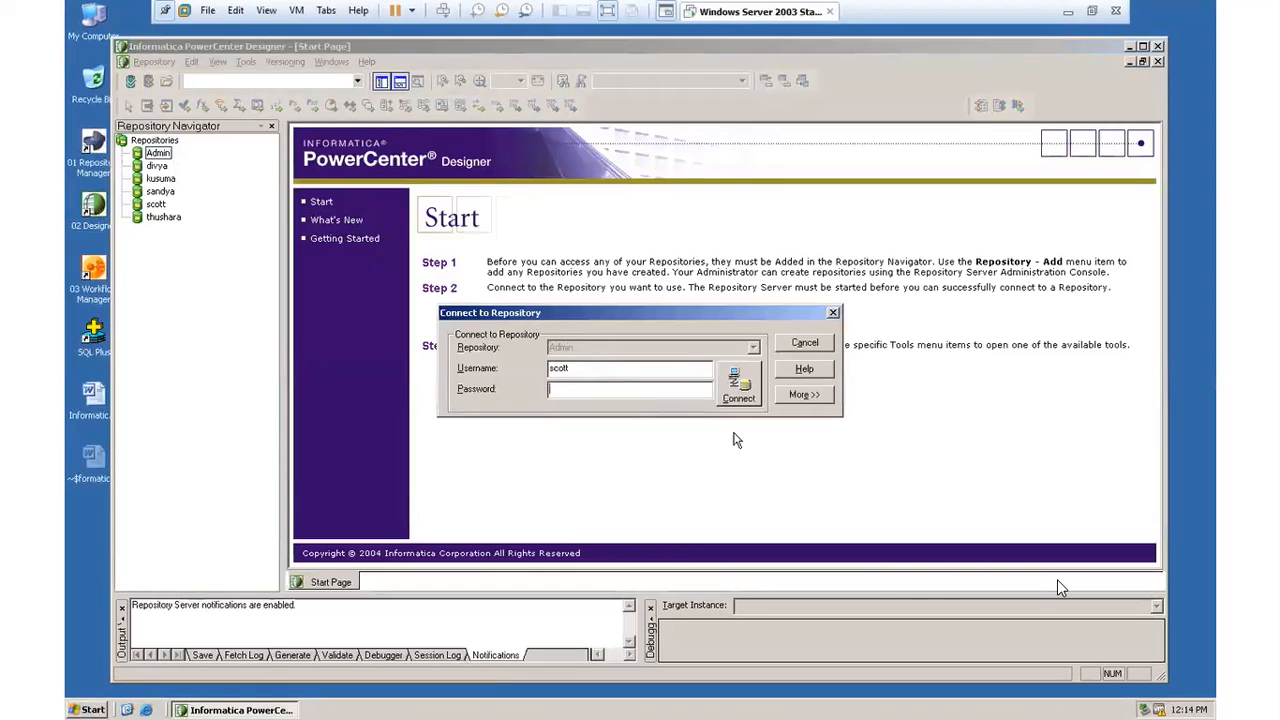
type("t")
left_click(740, 396)
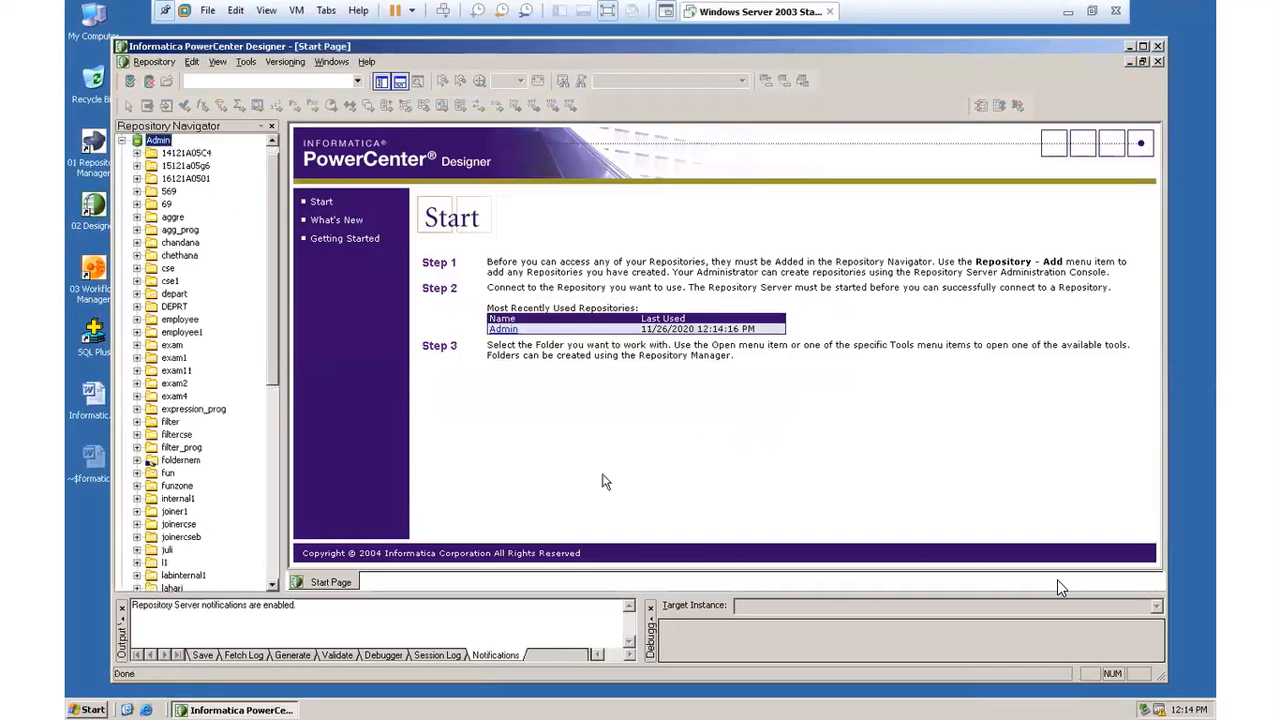
Step: Open the P1 folder in the Source Analyzer and start a source import from a database
left_click_drag(271, 368, 281, 503)
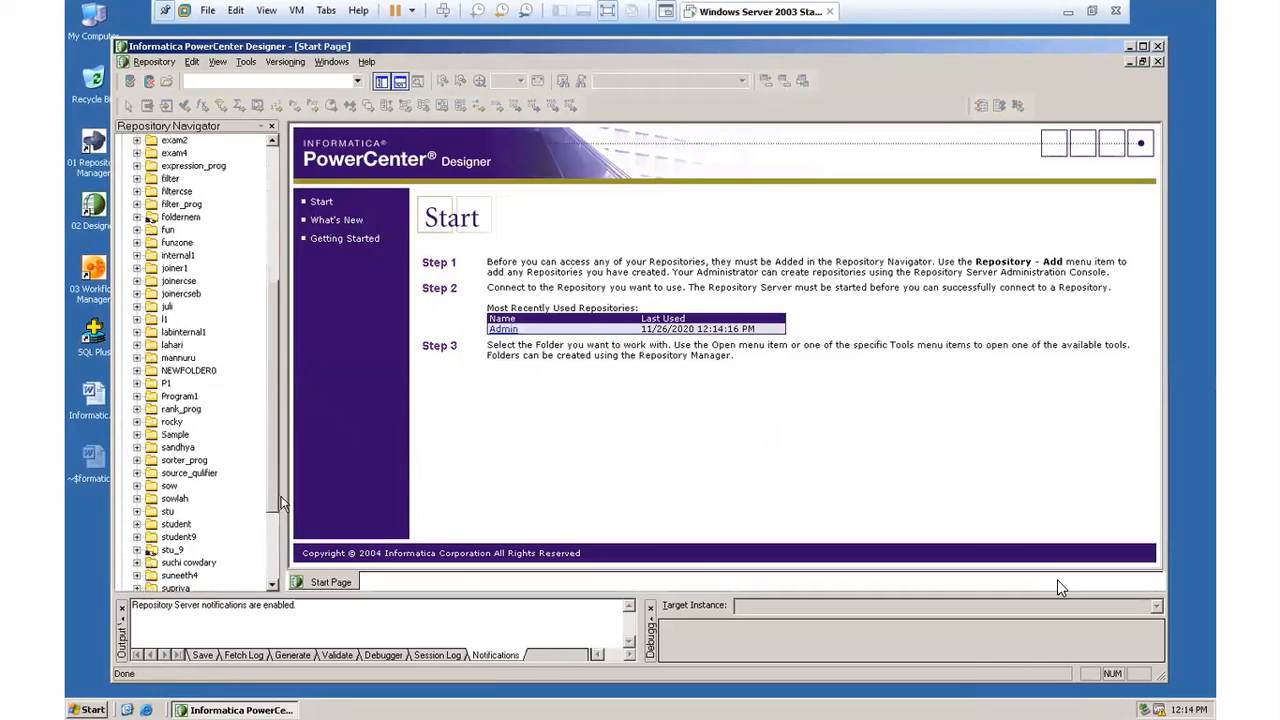
double_click(166, 383)
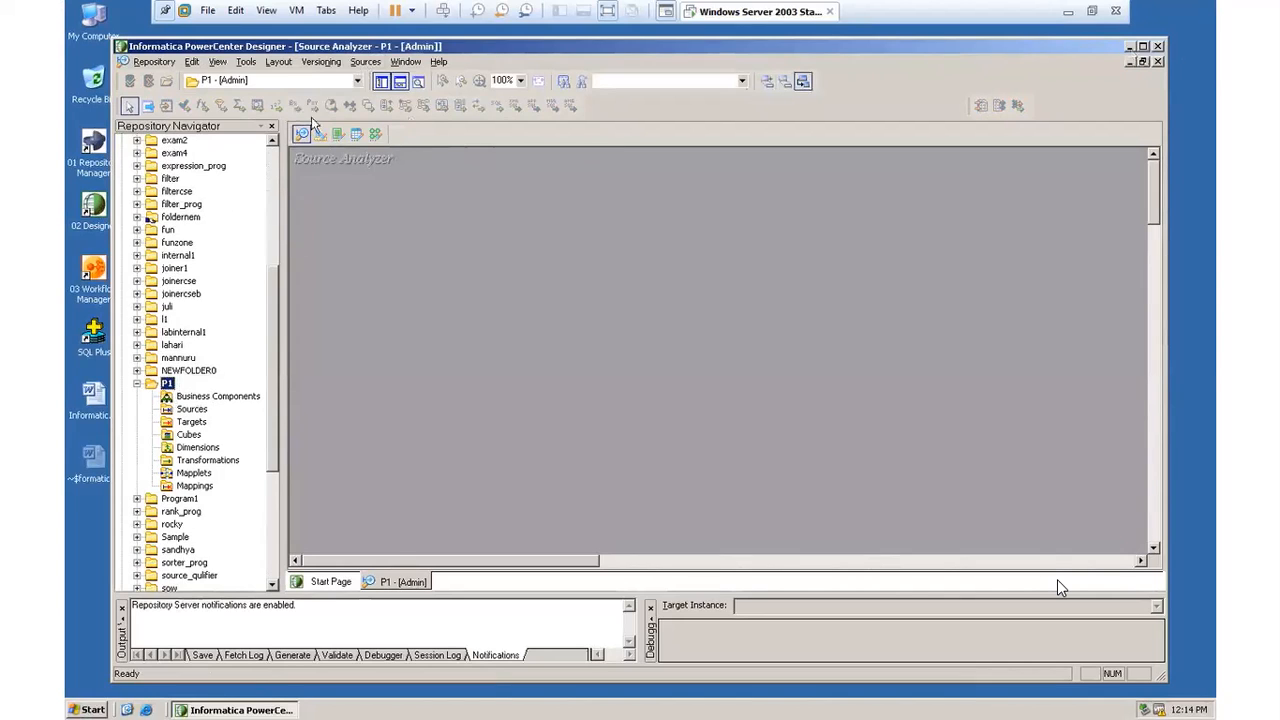
left_click(372, 62)
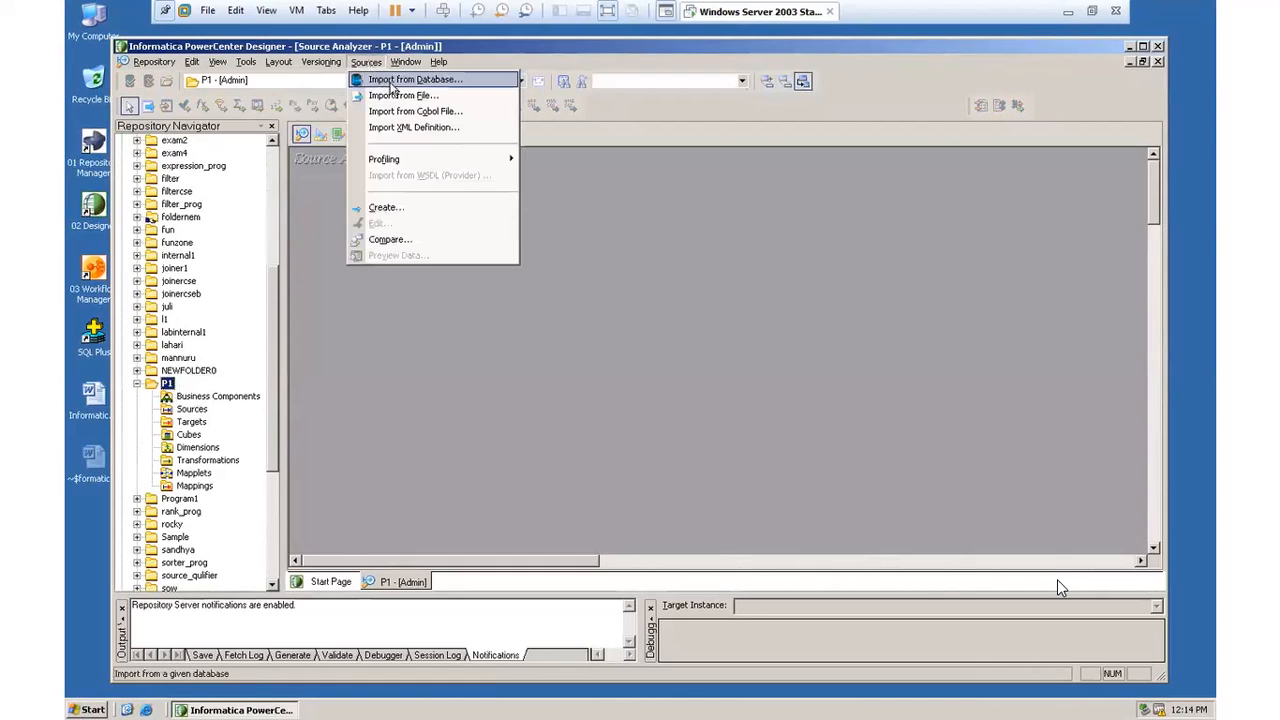
left_click(468, 79)
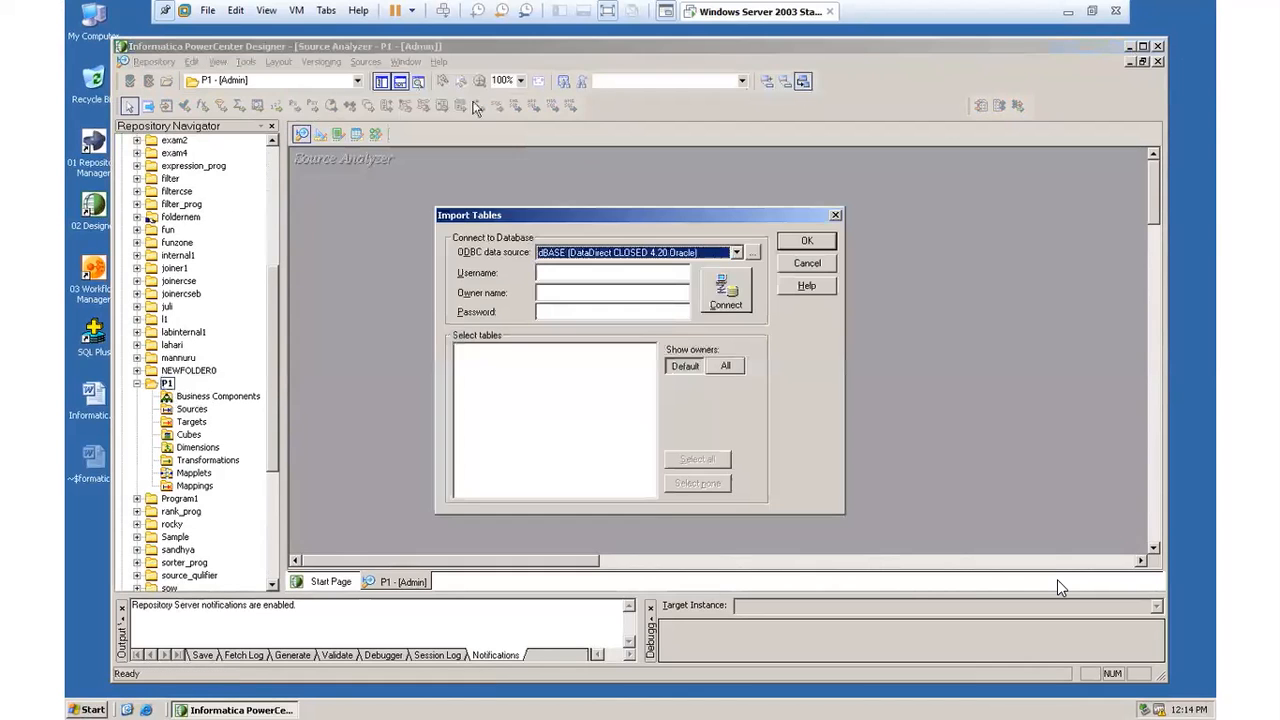
Step: Add a new user ODBC data source based on the DataDirect CLOSED 4.20 Oracle driver
left_click(736, 256)
left_click_drag(738, 300, 738, 235)
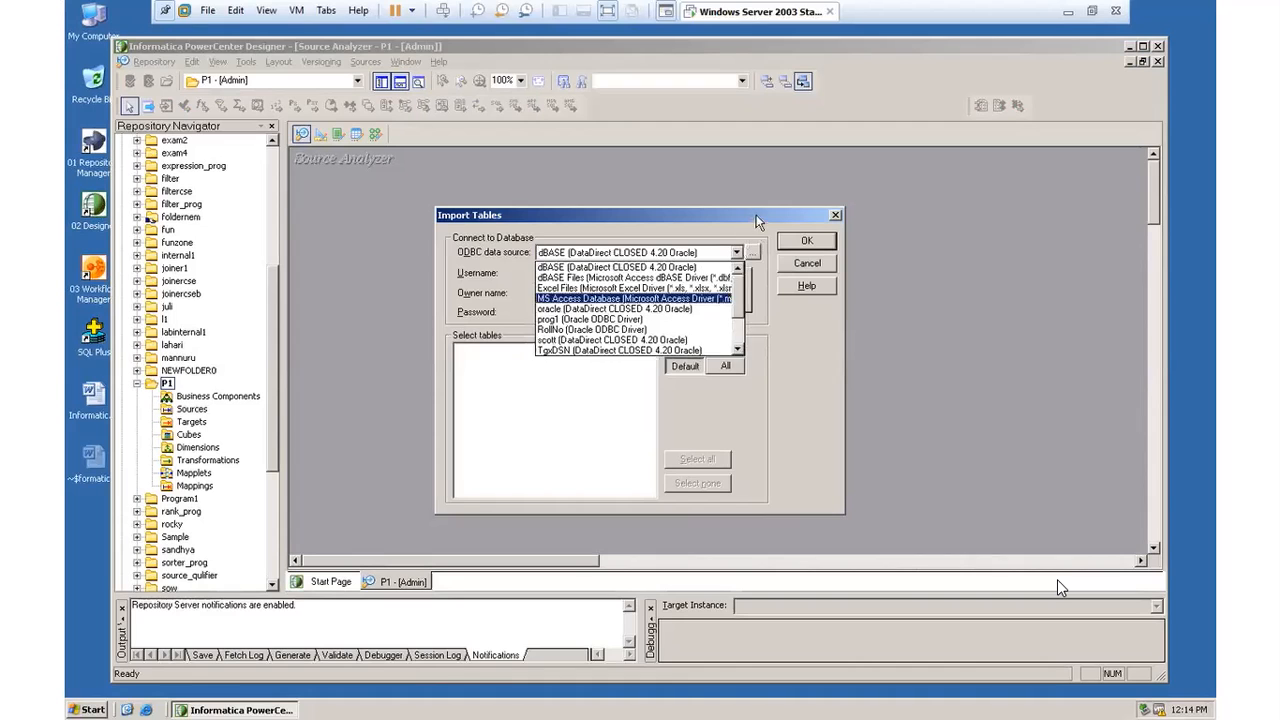
left_click(761, 244)
left_click(753, 254)
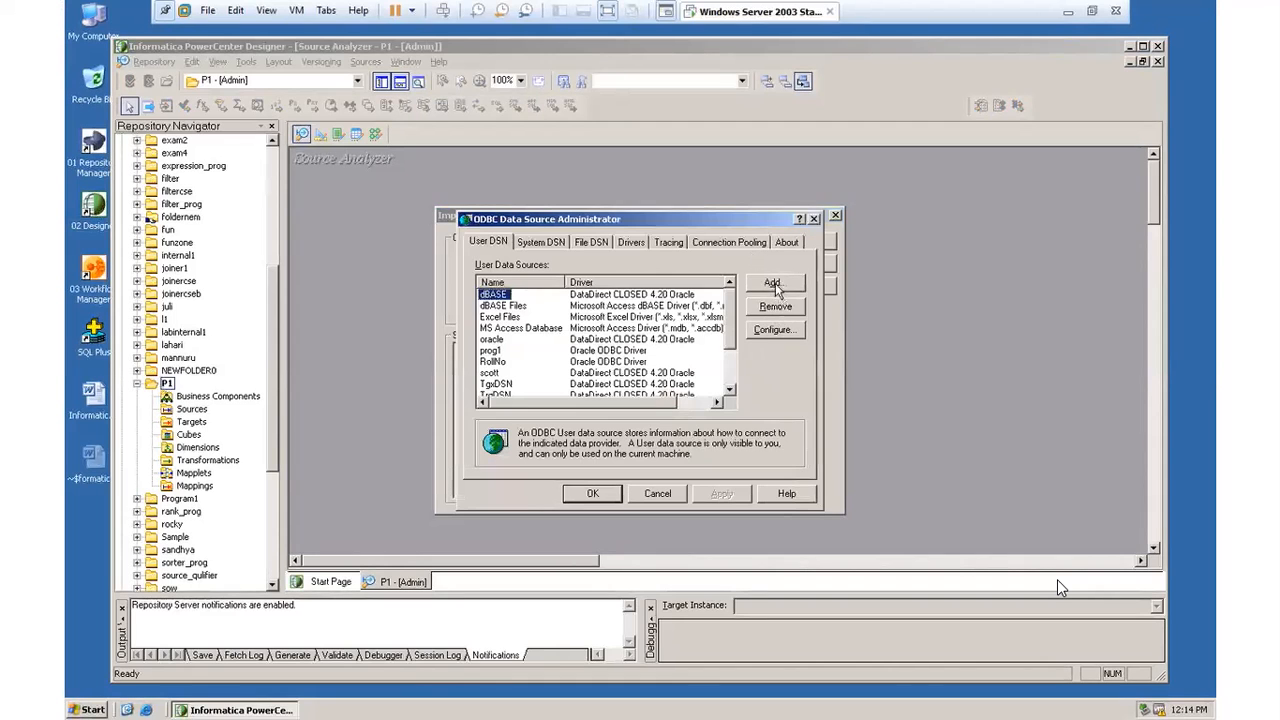
left_click(772, 284)
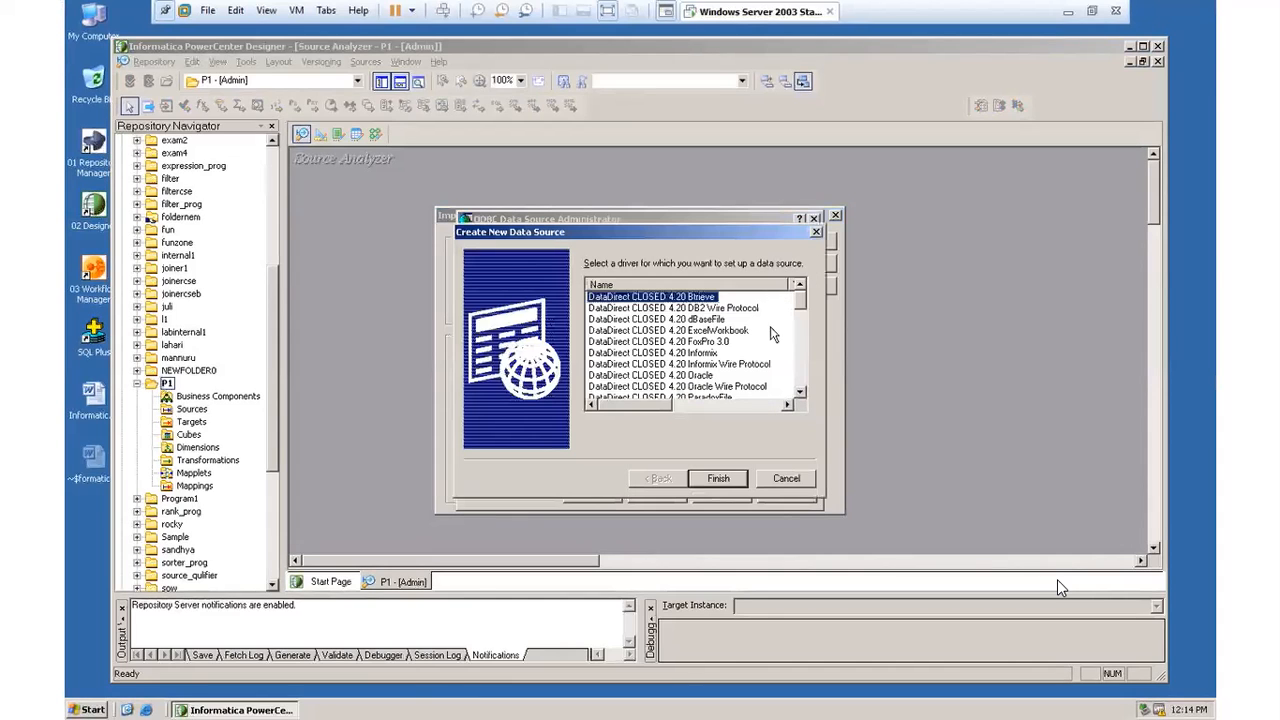
left_click(706, 375)
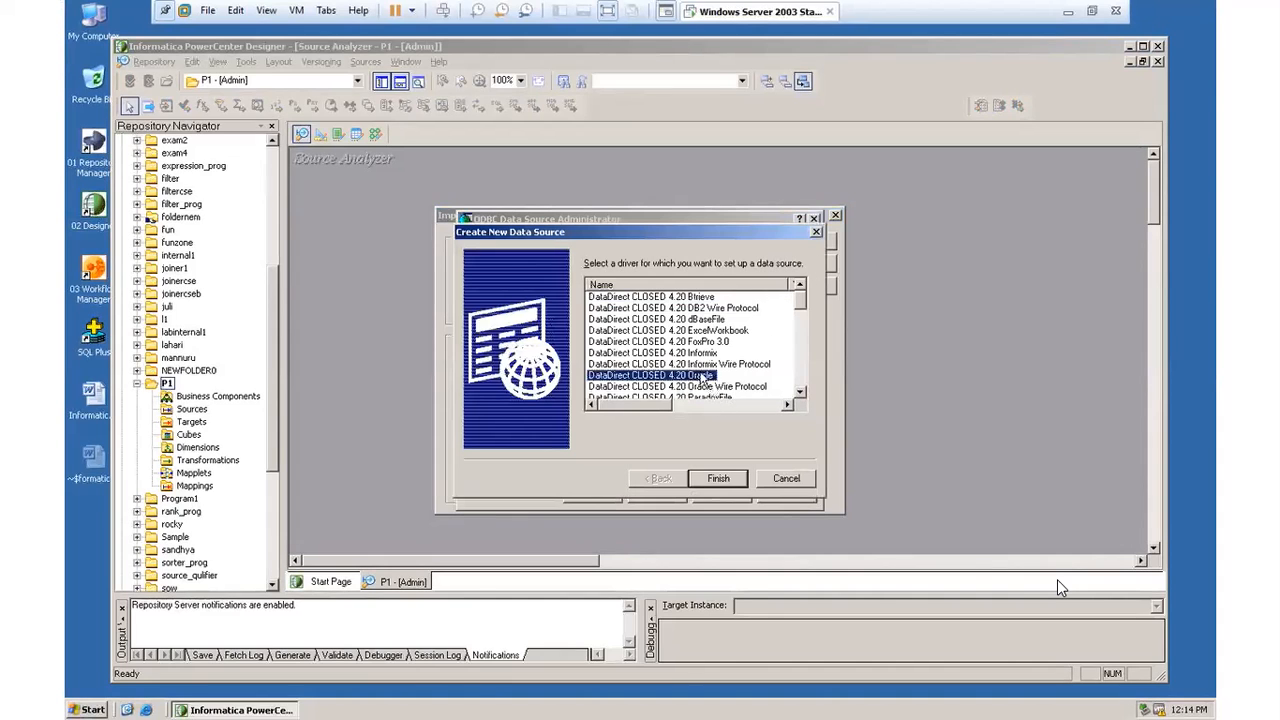
left_click(718, 479)
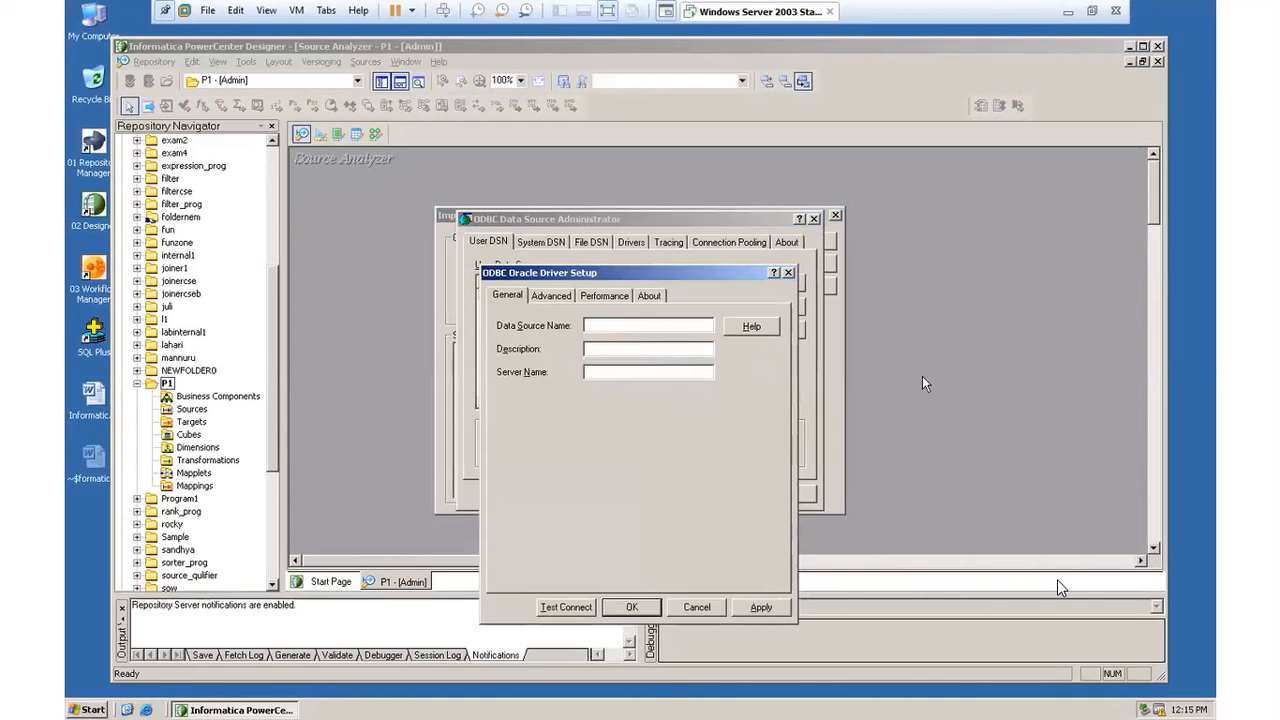
Step: Set the data source name to RAMA and the server name to oracle in the driver setup
type("UM")
key("BackSpace")
key("BackSpace")
key("BackSpace")
key("BackSpace")
key("BackSpace")
left_click(624, 372)
type("ora")
Step: Test the data source's connection to the oracle server with the database user name and password
left_click(578, 608)
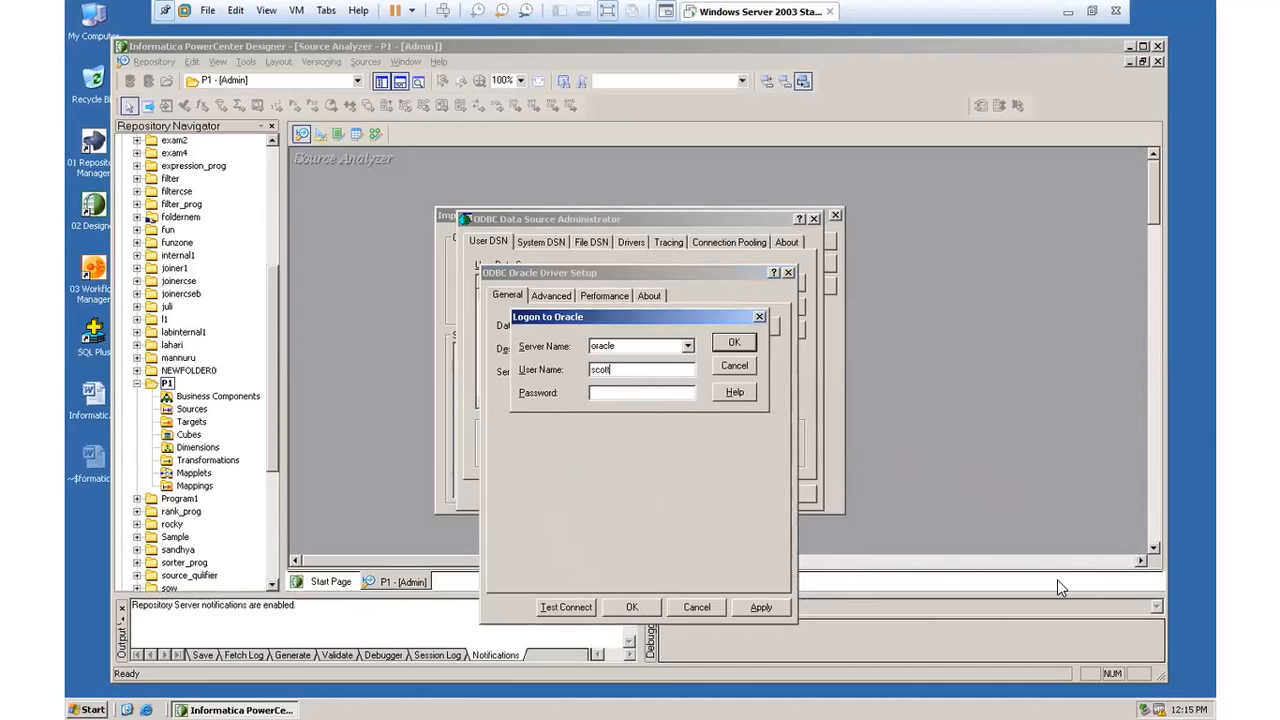
left_click(651, 393)
left_click(733, 343)
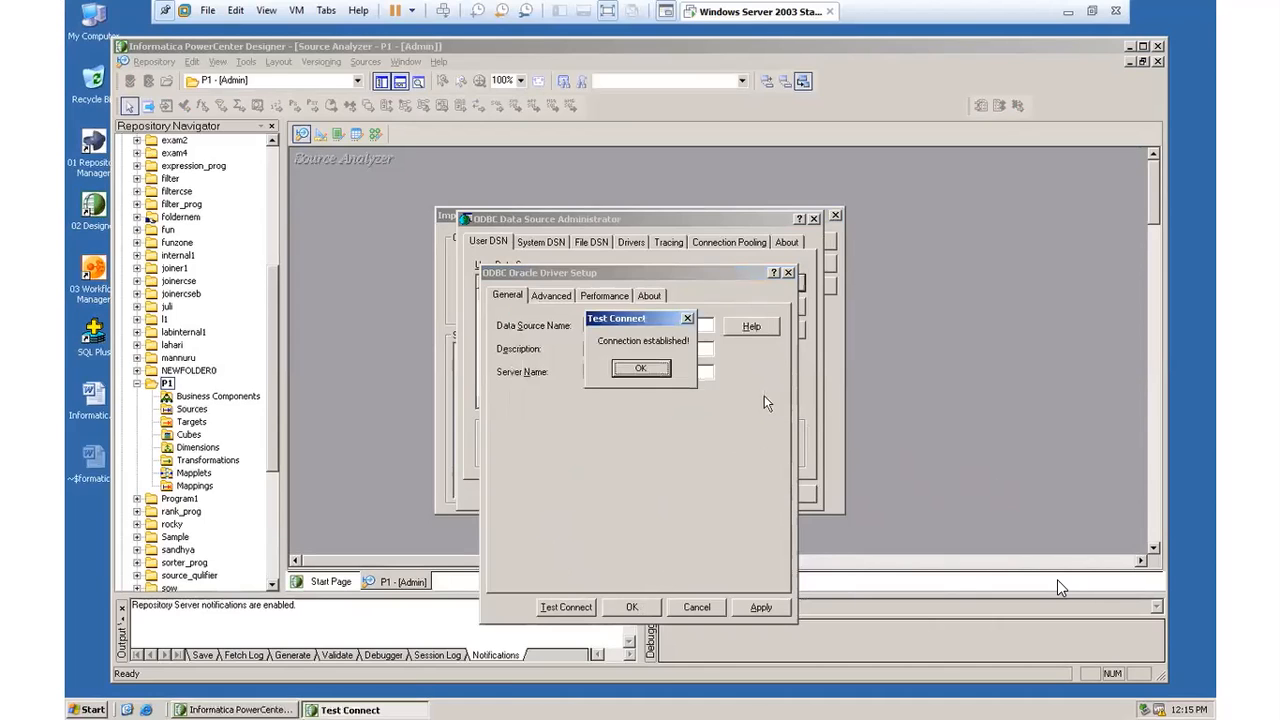
left_click(643, 371)
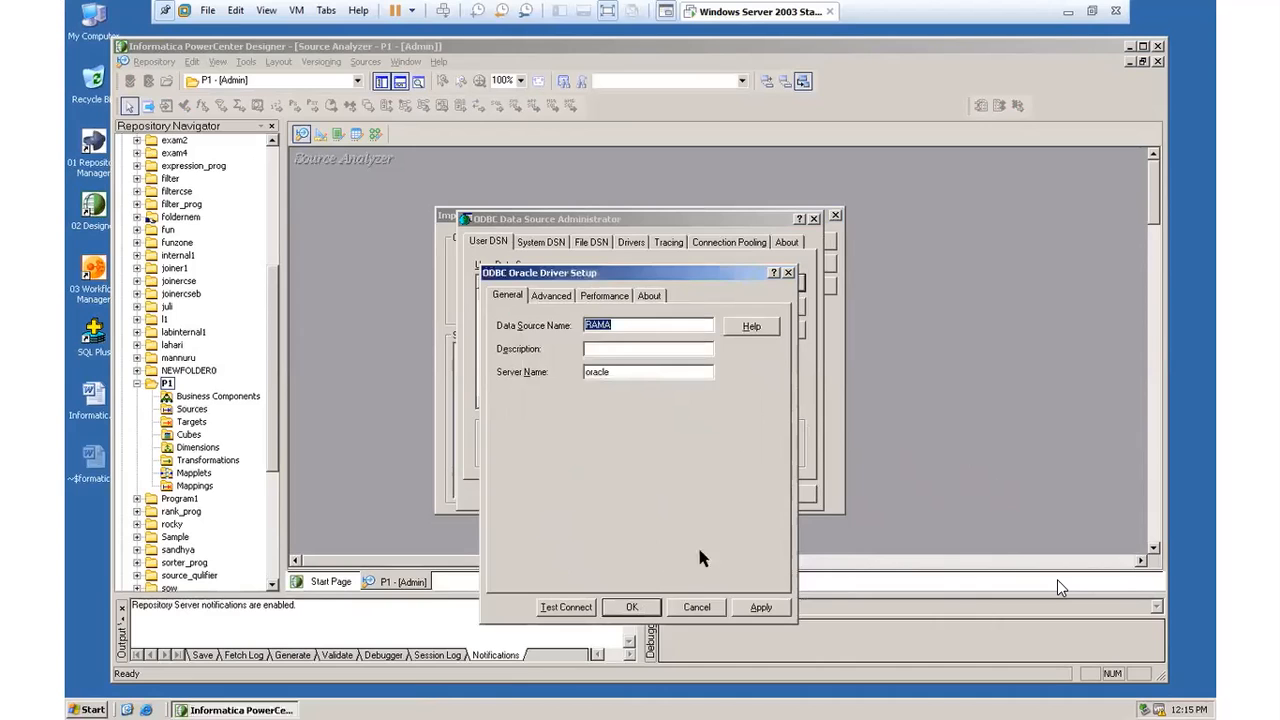
Step: Accept the ODBC data source setup and connect the table import to RAMA with the database user name and password
left_click(632, 607)
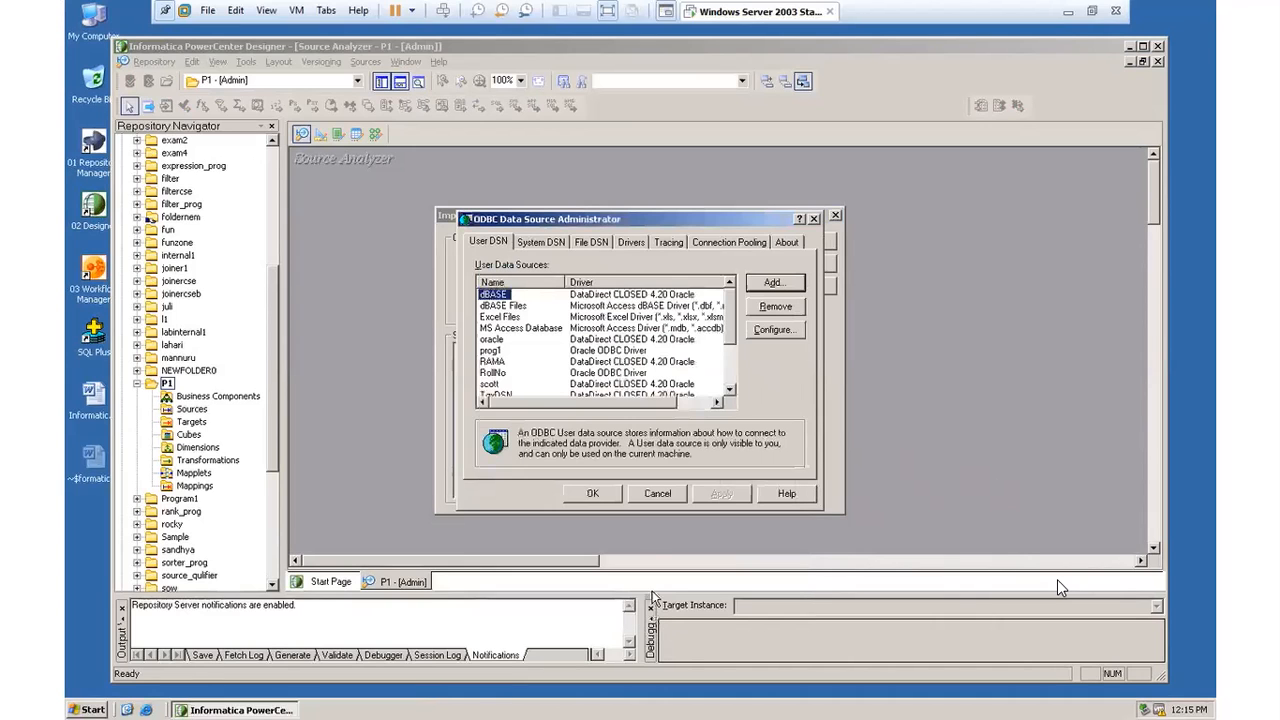
left_click(591, 495)
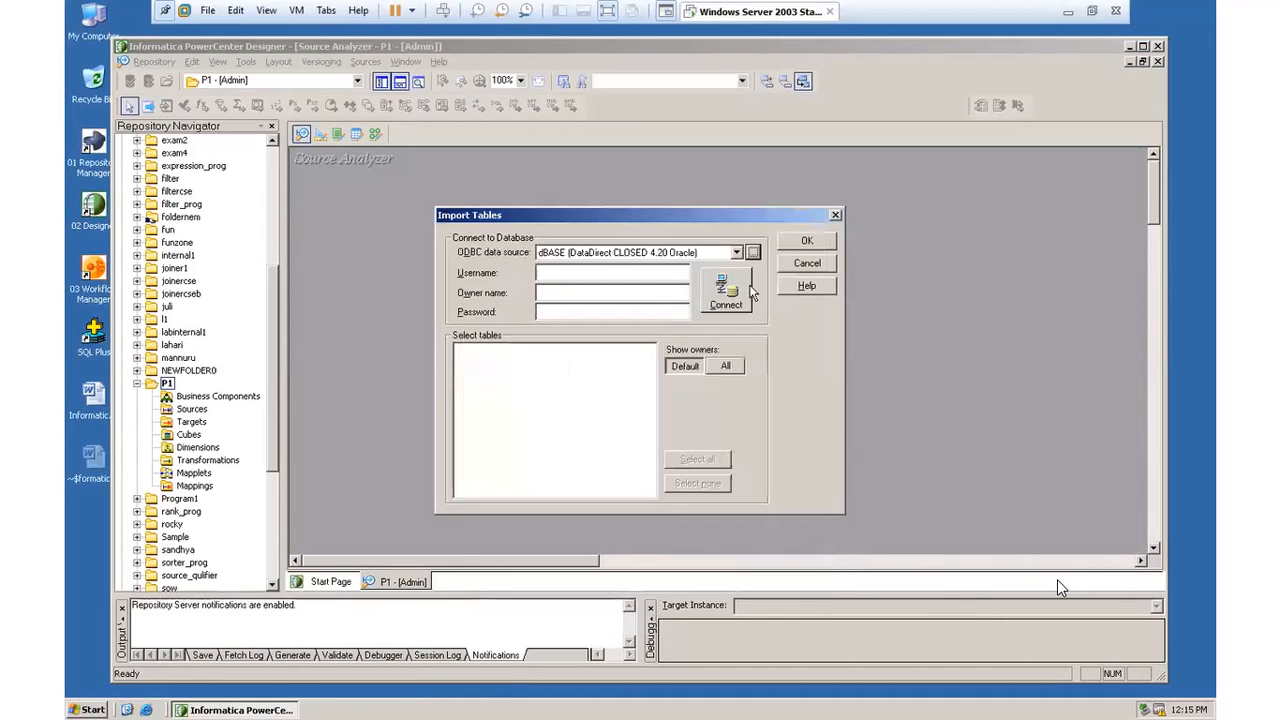
left_click(736, 252)
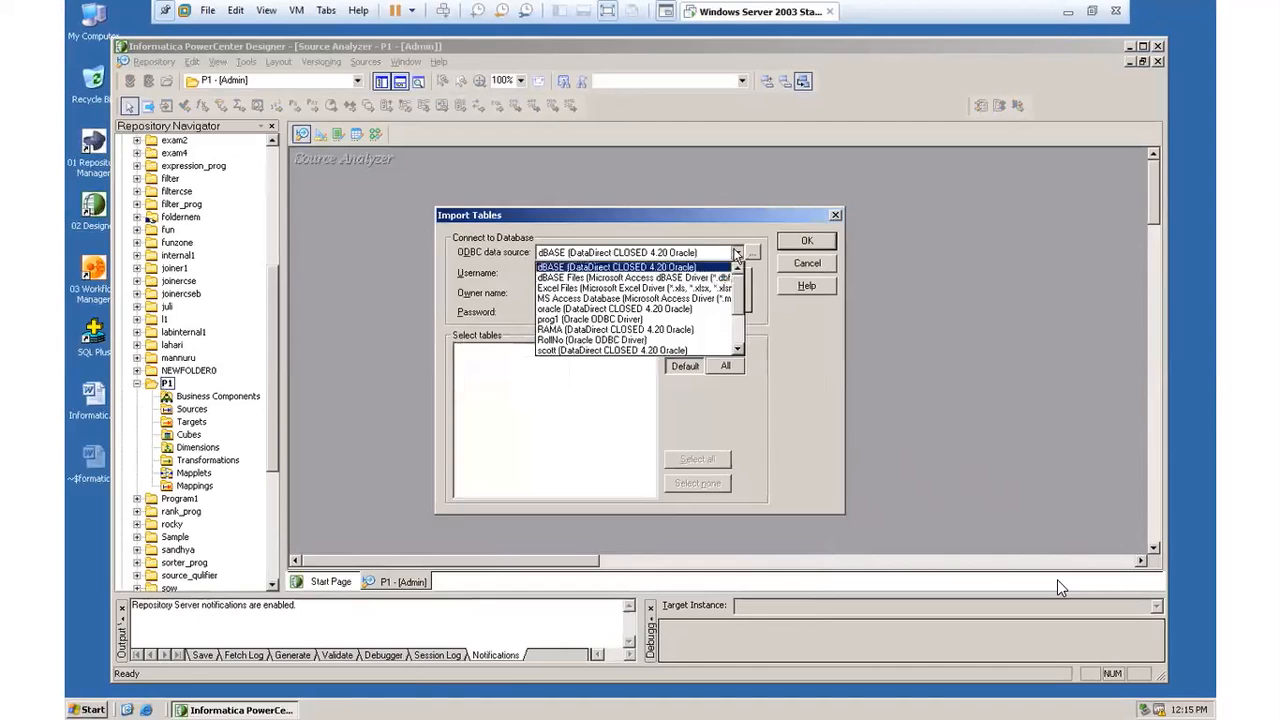
left_click(708, 330)
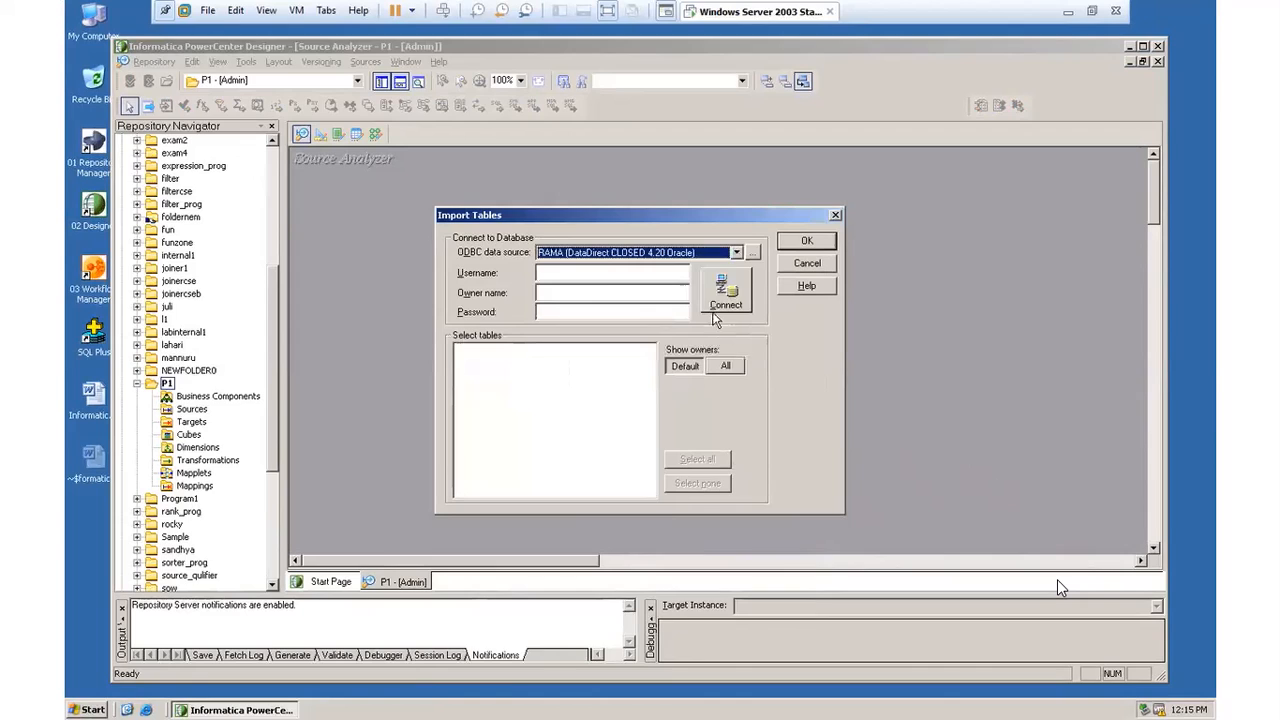
left_click(594, 271)
type("scott")
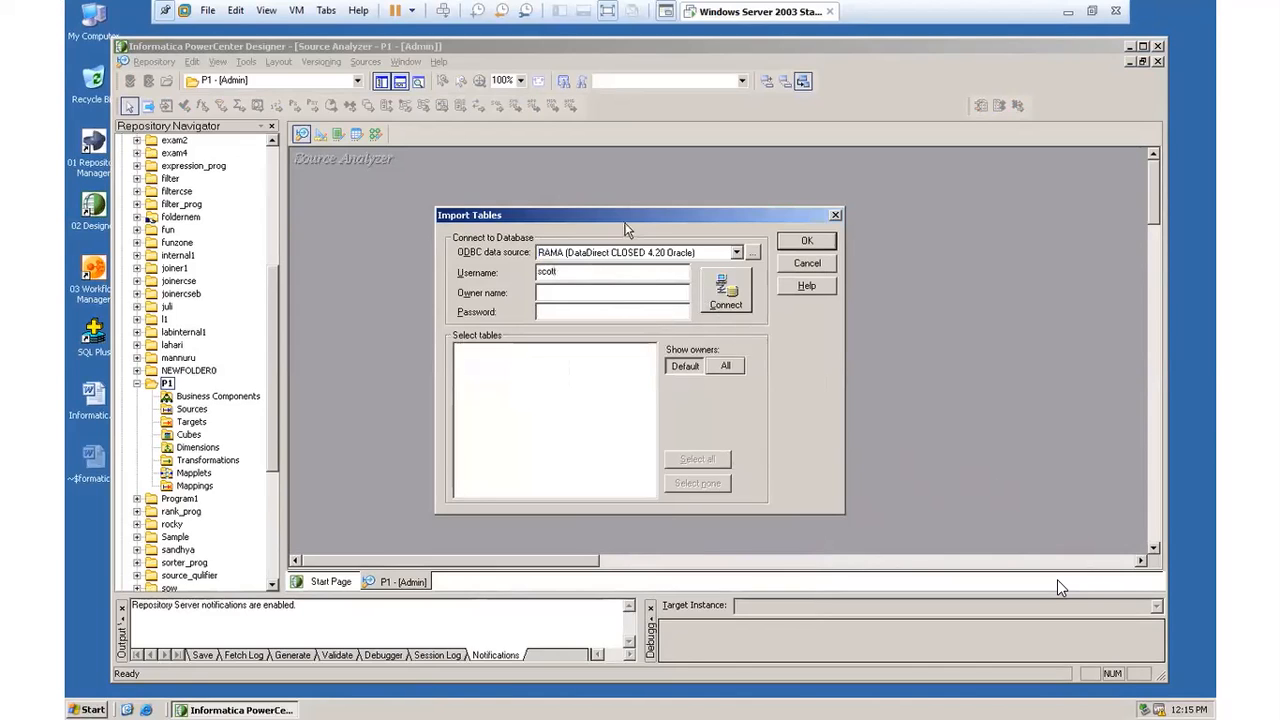
left_click(611, 308)
left_click(720, 300)
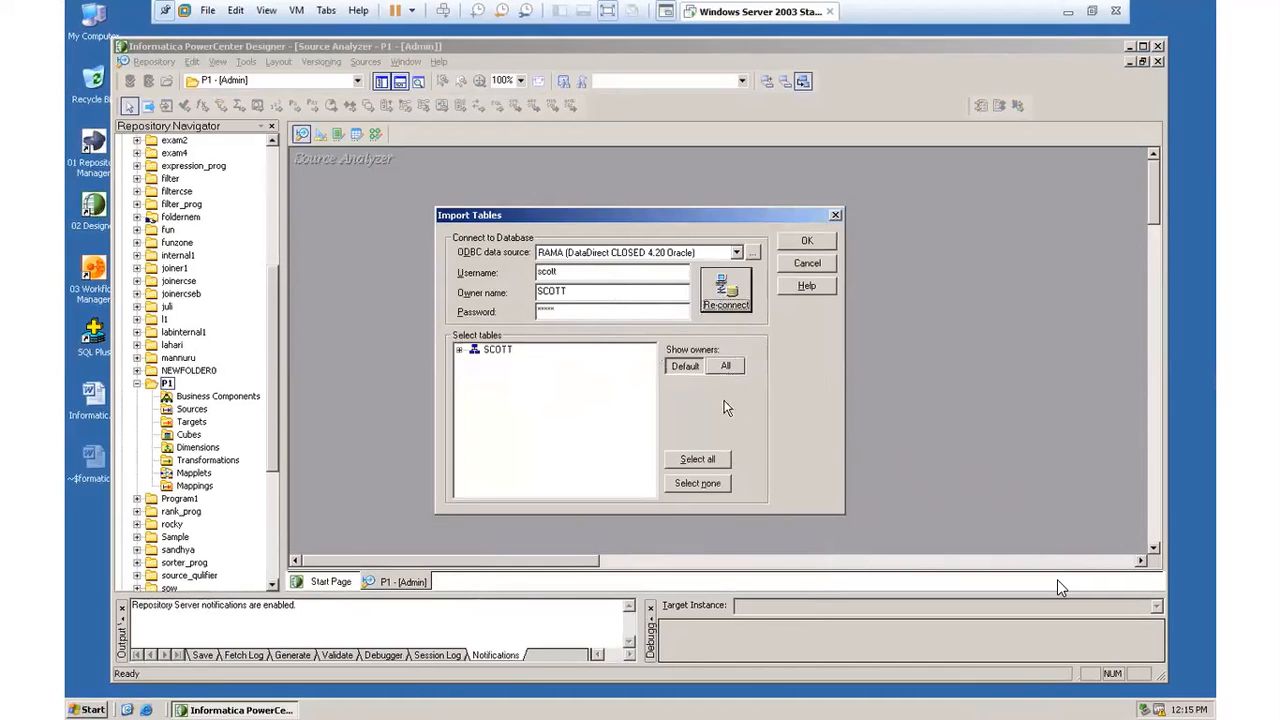
Step: Import the EMP table from the connected schema's tables as a source definition
left_click(459, 350)
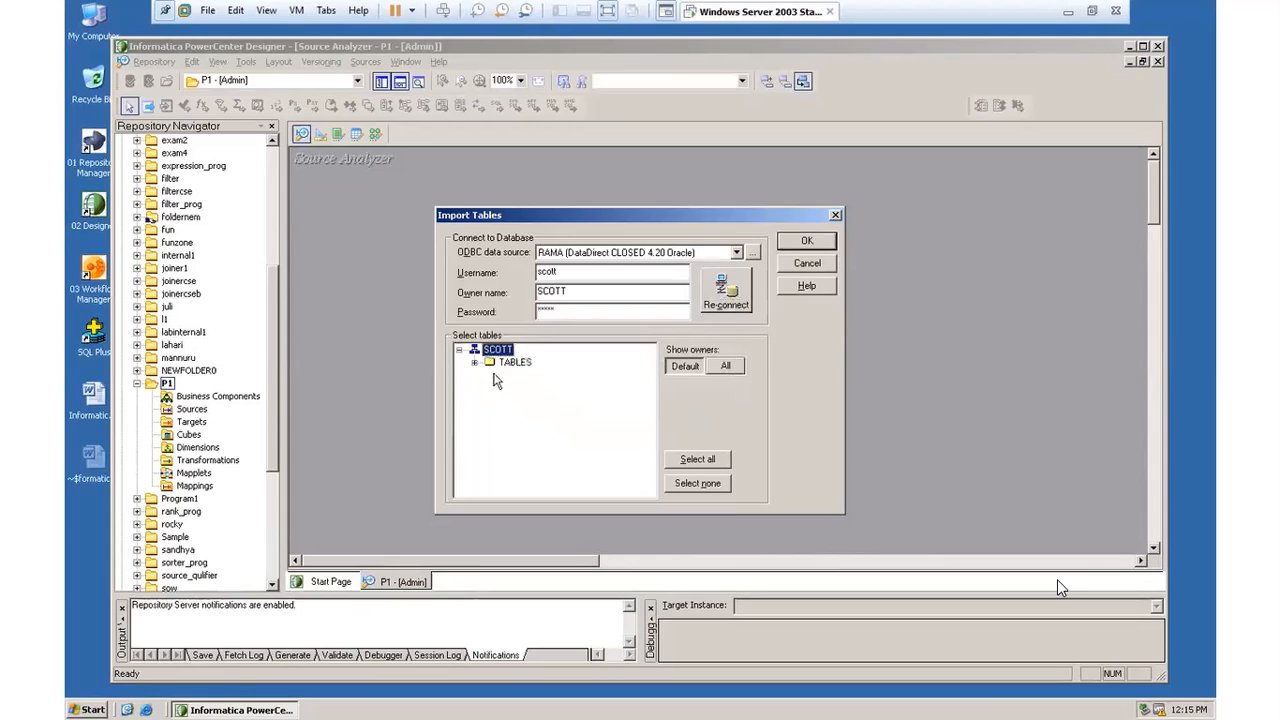
left_click(475, 363)
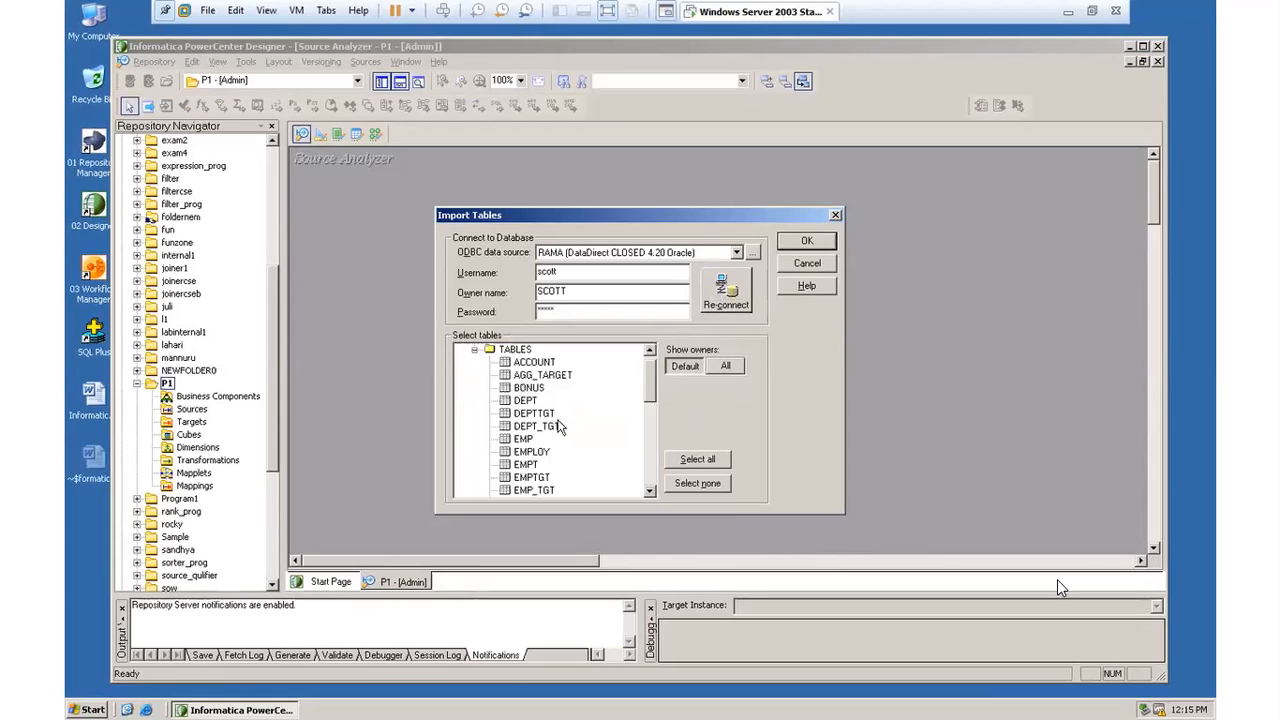
left_click(540, 440)
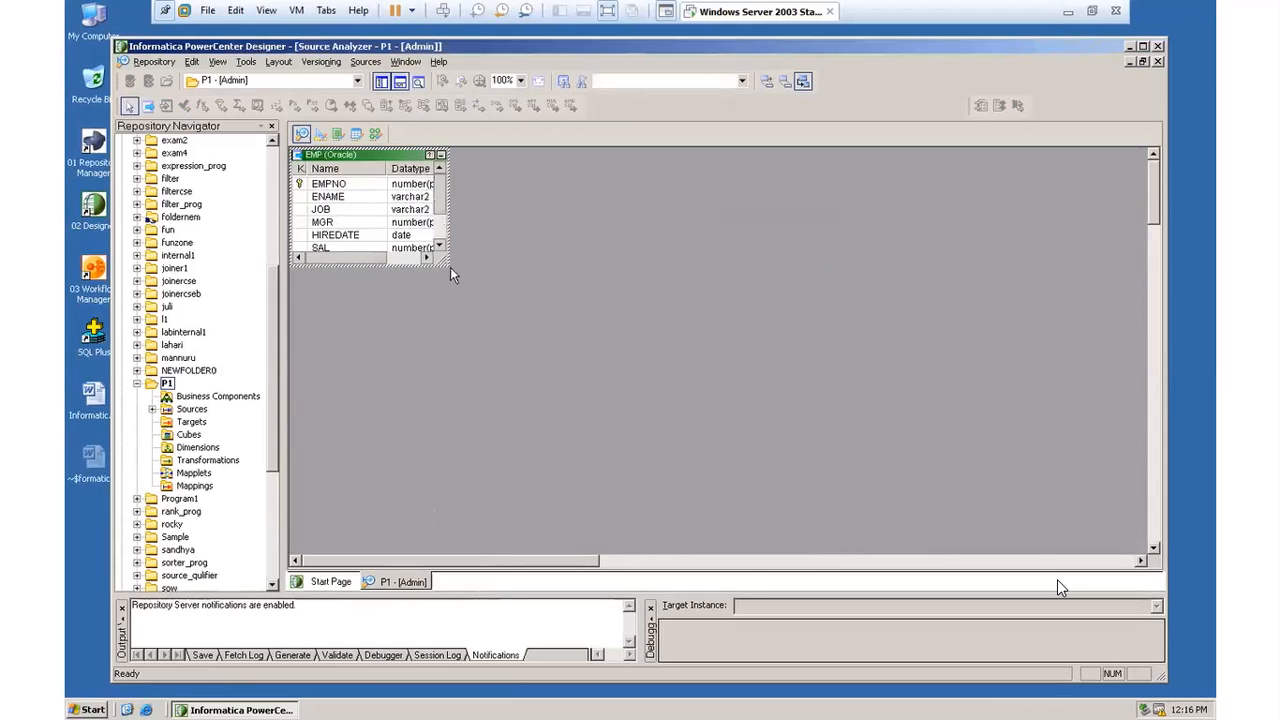
Step: Enlarge the EMP source definition so all its columns and full datatypes fit, and deselect it
left_click_drag(400, 266, 402, 340)
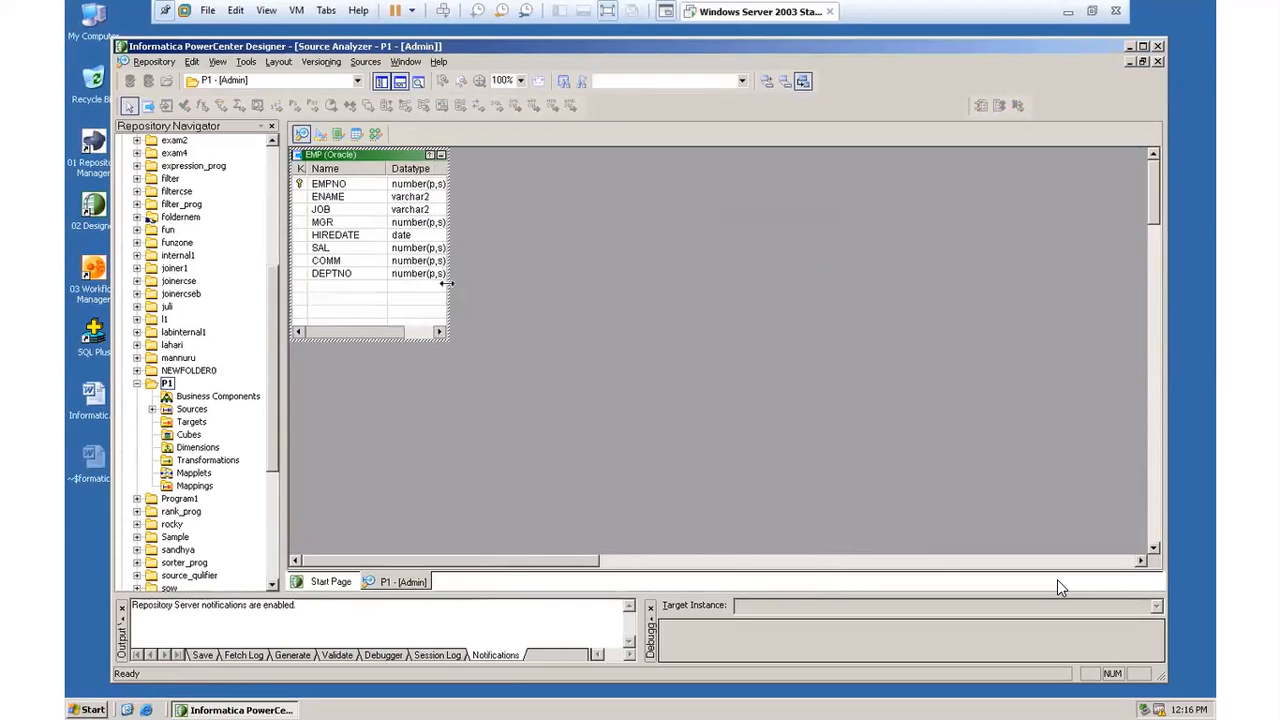
left_click_drag(450, 340, 471, 374)
left_click(591, 352)
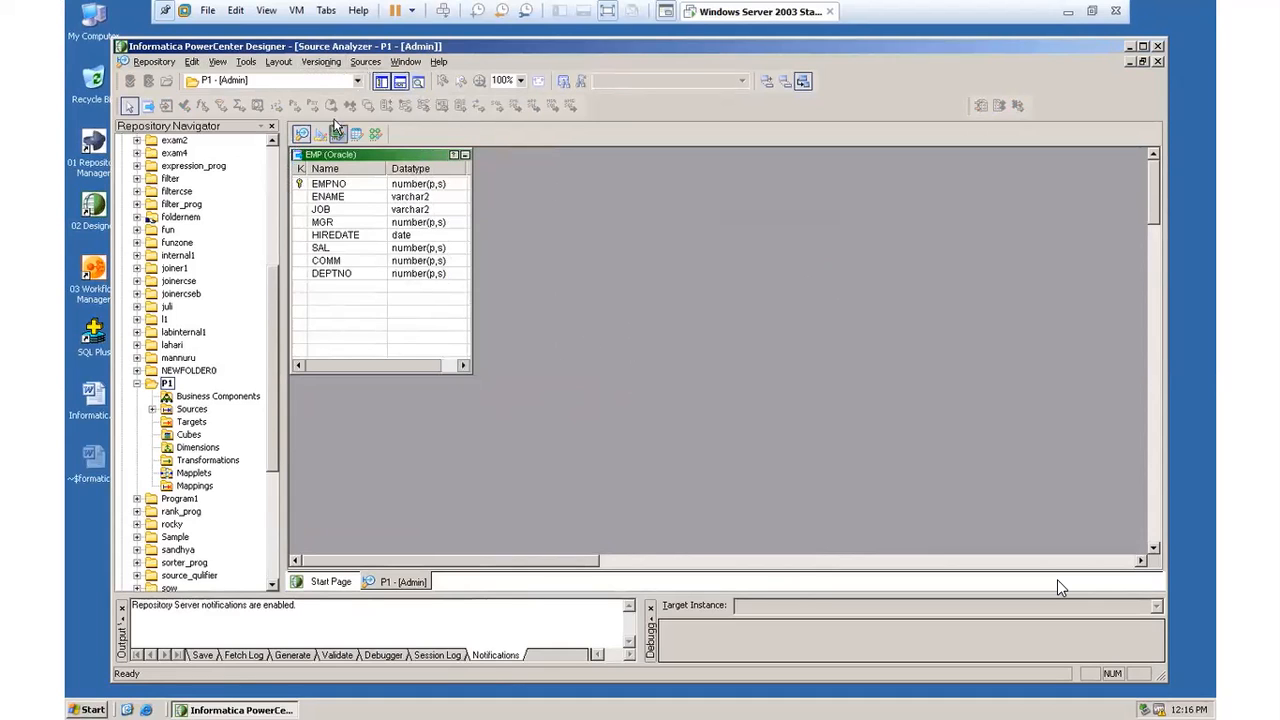
Step: Switch to the Warehouse Designer and expand P1's Sources down to the tables under RAMA
left_click(152, 409)
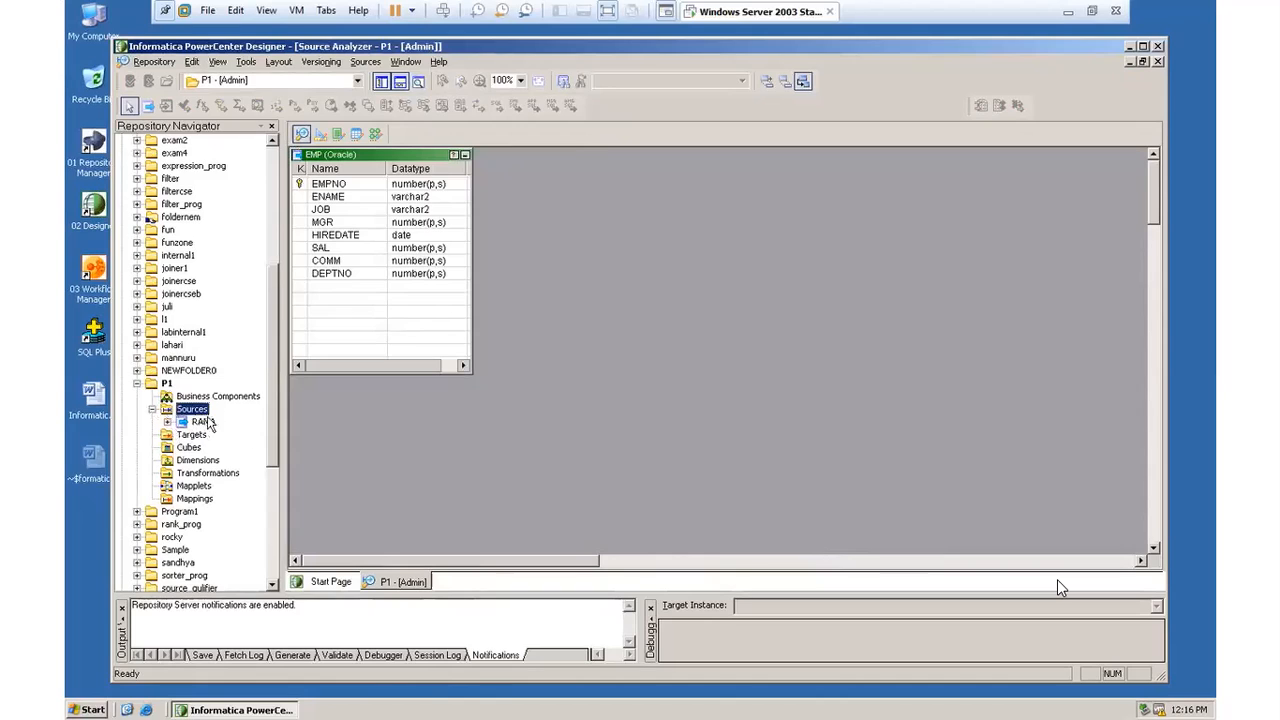
left_click(246, 62)
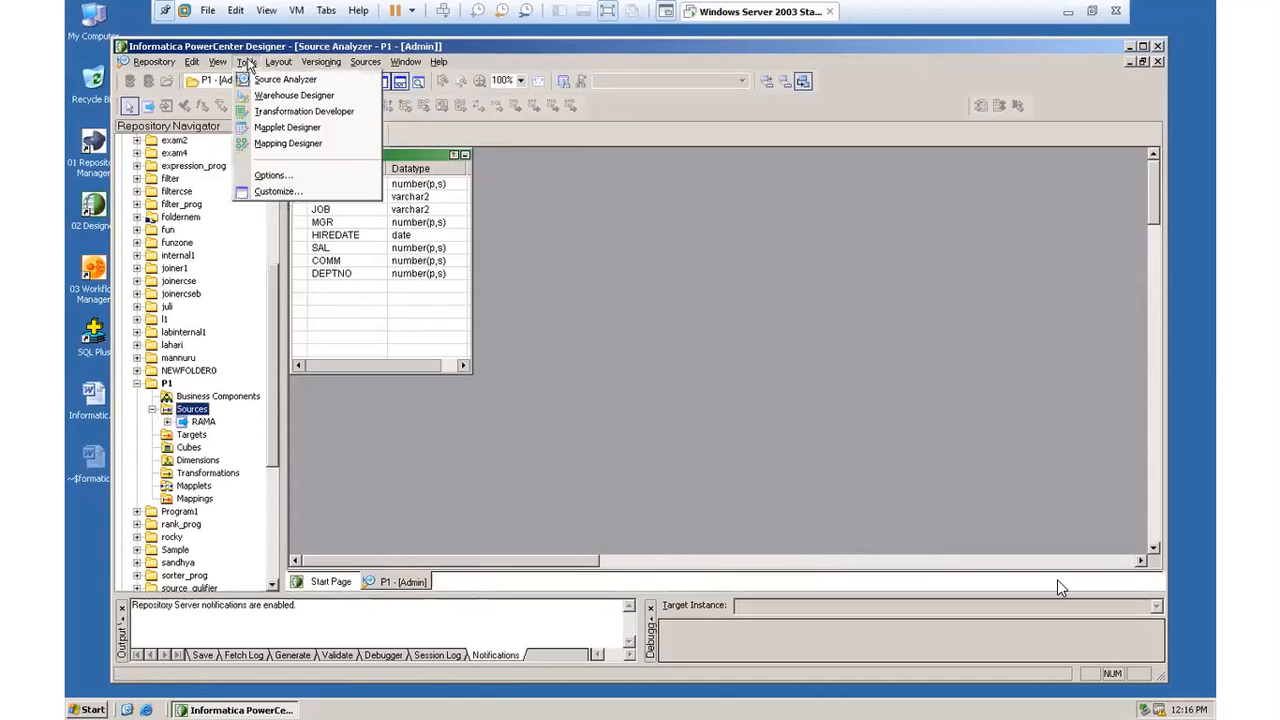
left_click(266, 98)
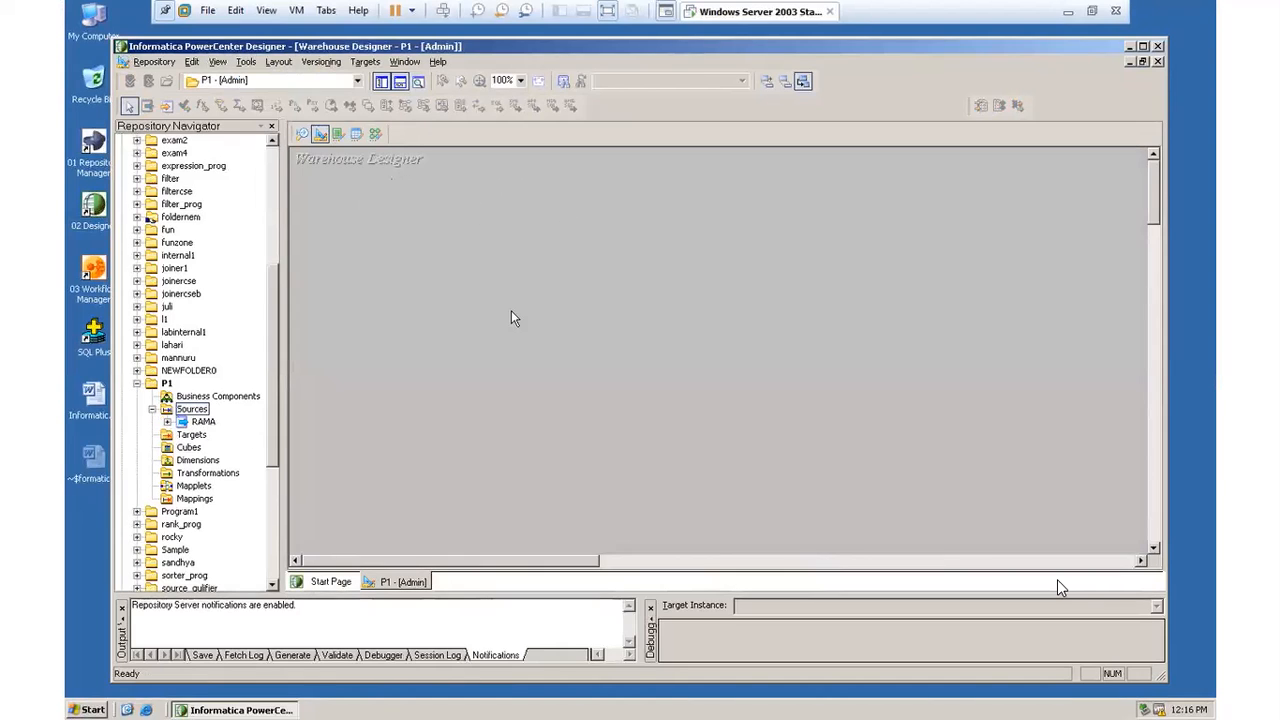
left_click(365, 62)
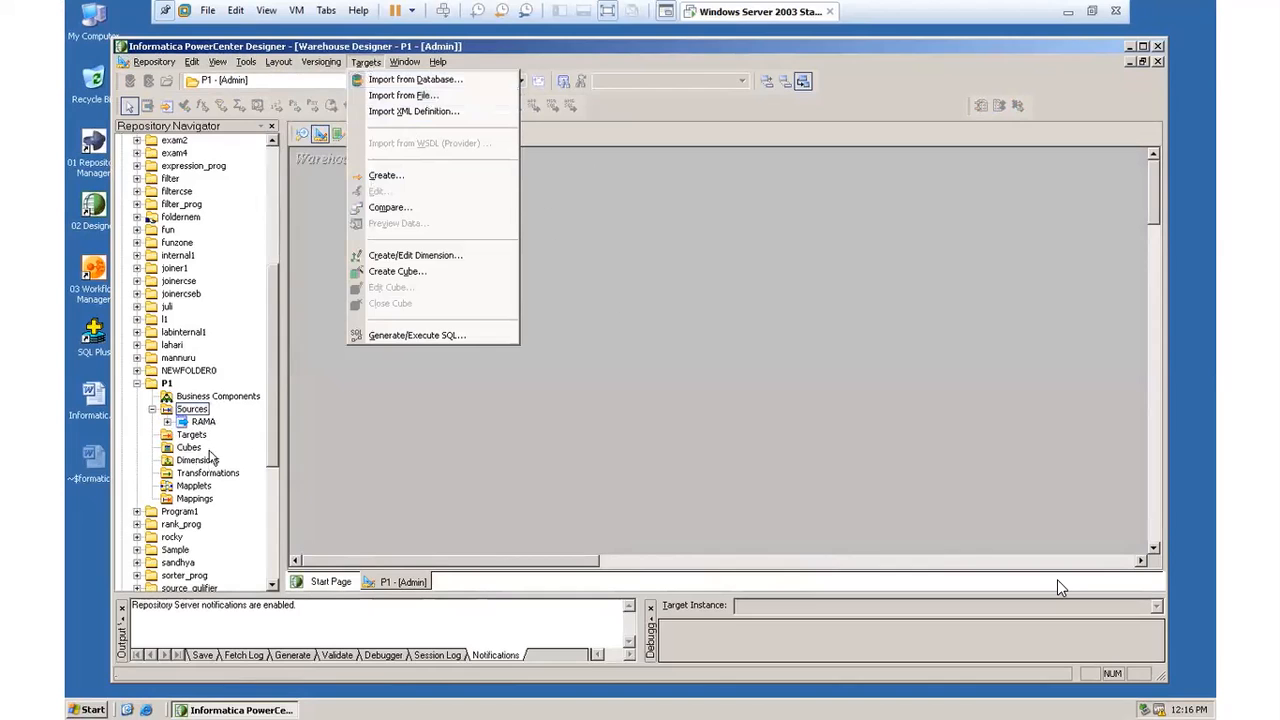
left_click(167, 422)
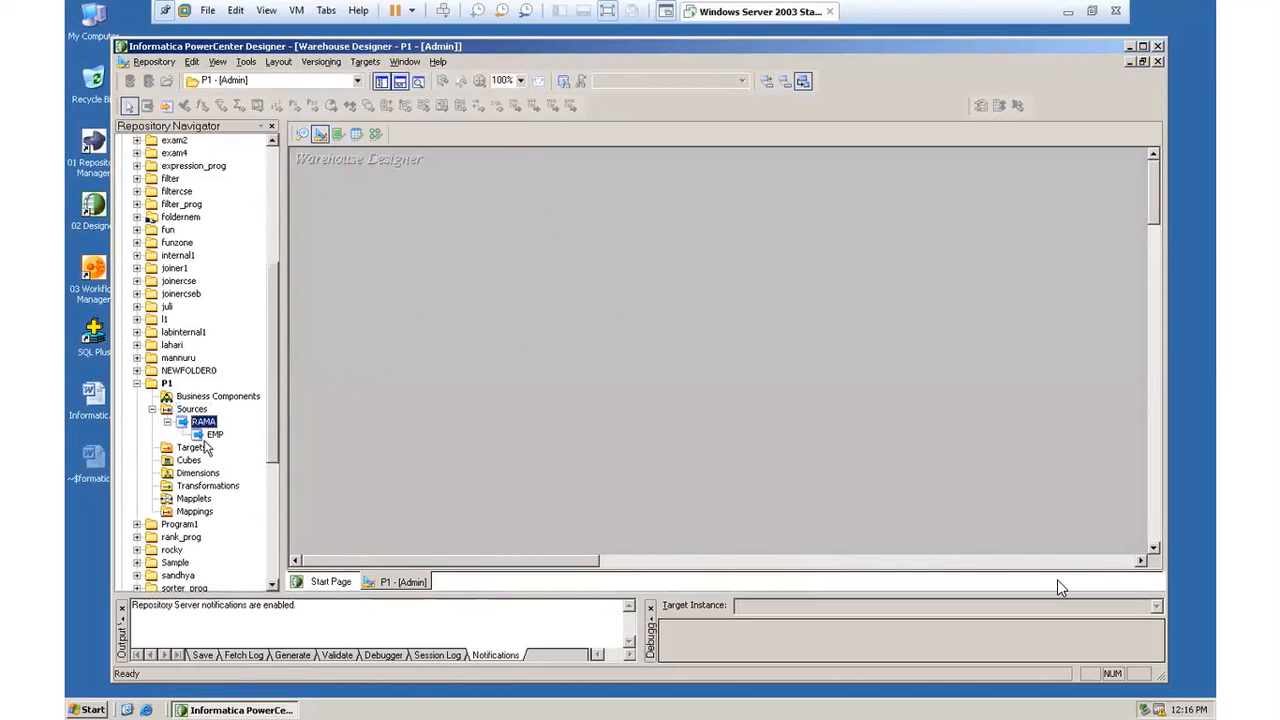
Step: Create a target table named mtarget with Oracle as the database type
left_click(363, 63)
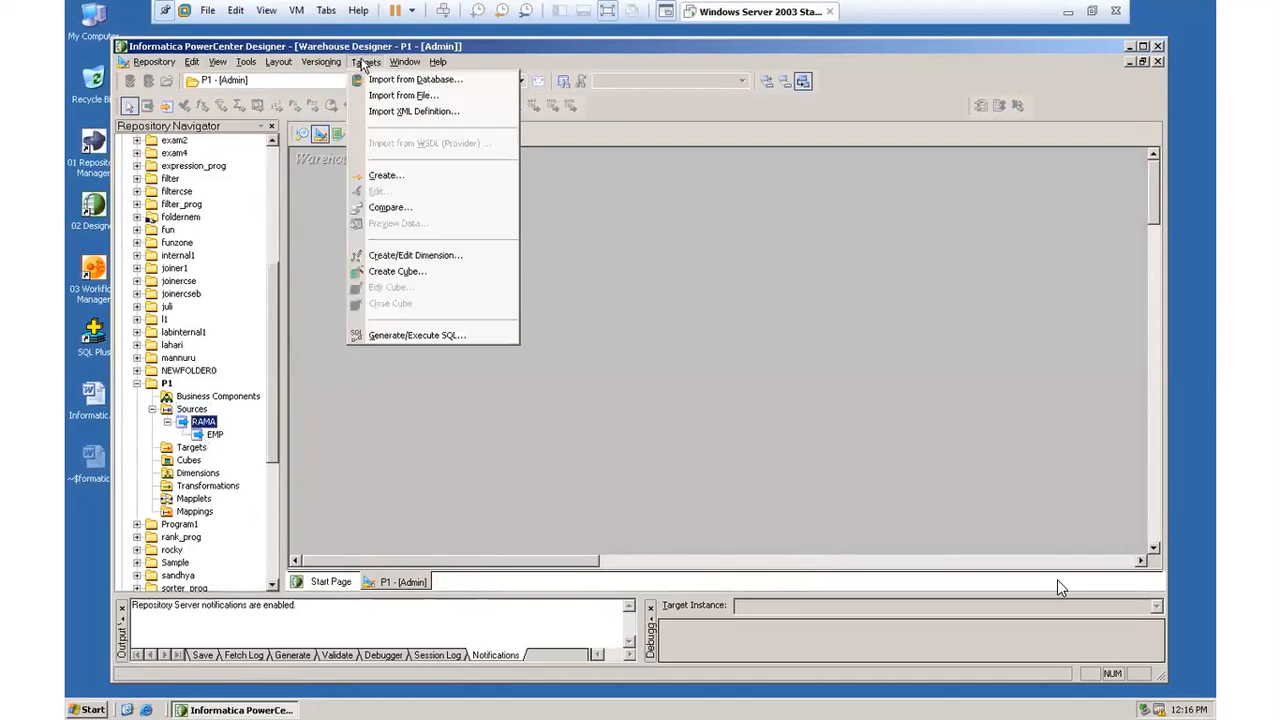
left_click(379, 178)
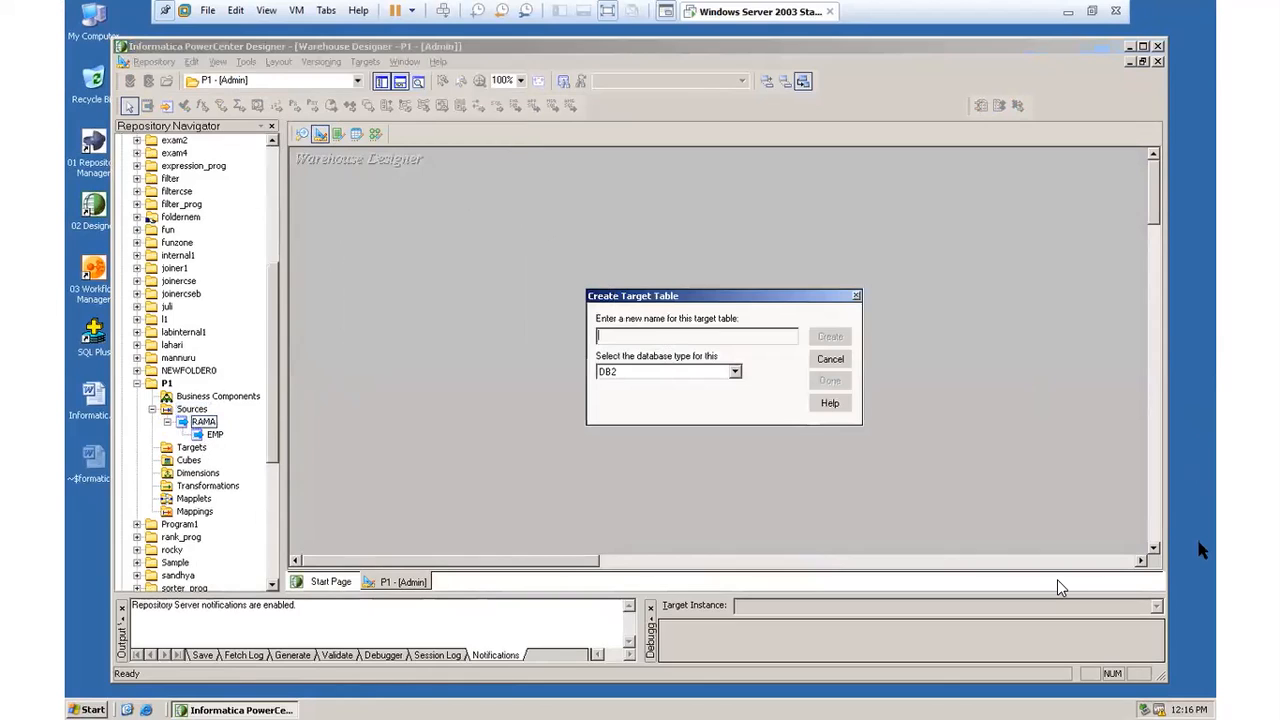
type("m")
type("ta")
type("iget")
left_click(735, 372)
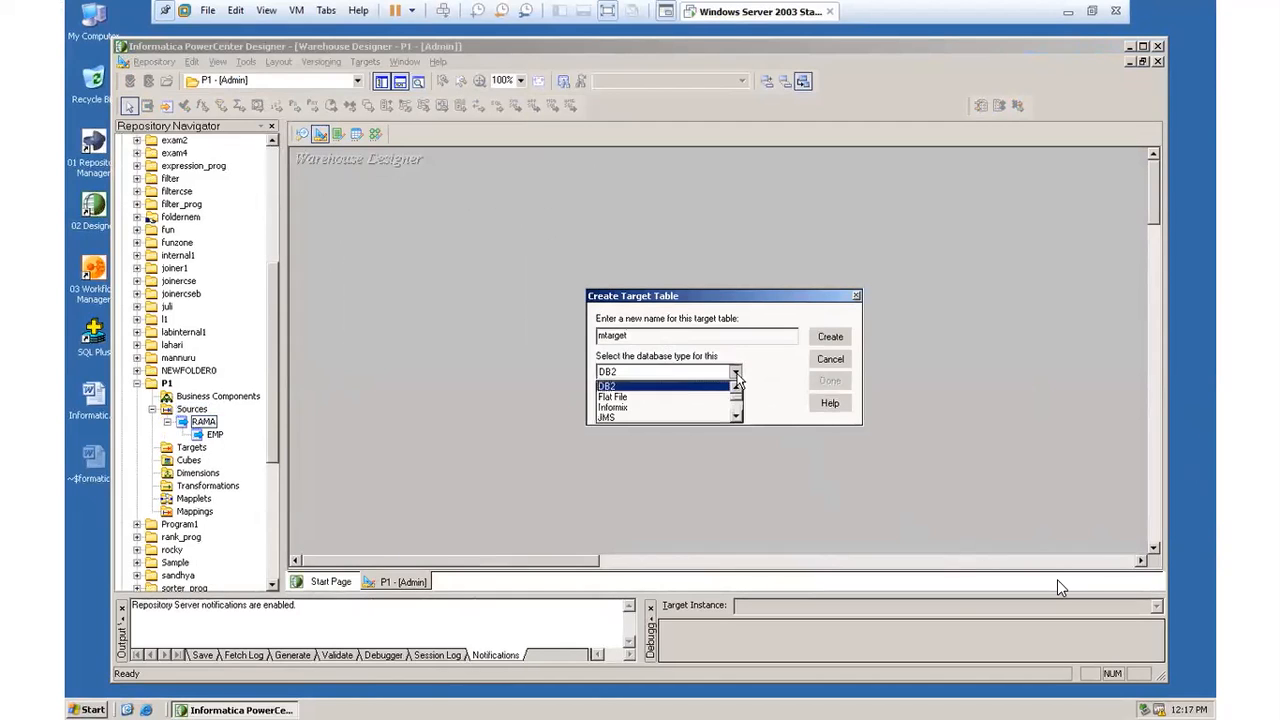
left_click_drag(737, 395, 737, 407)
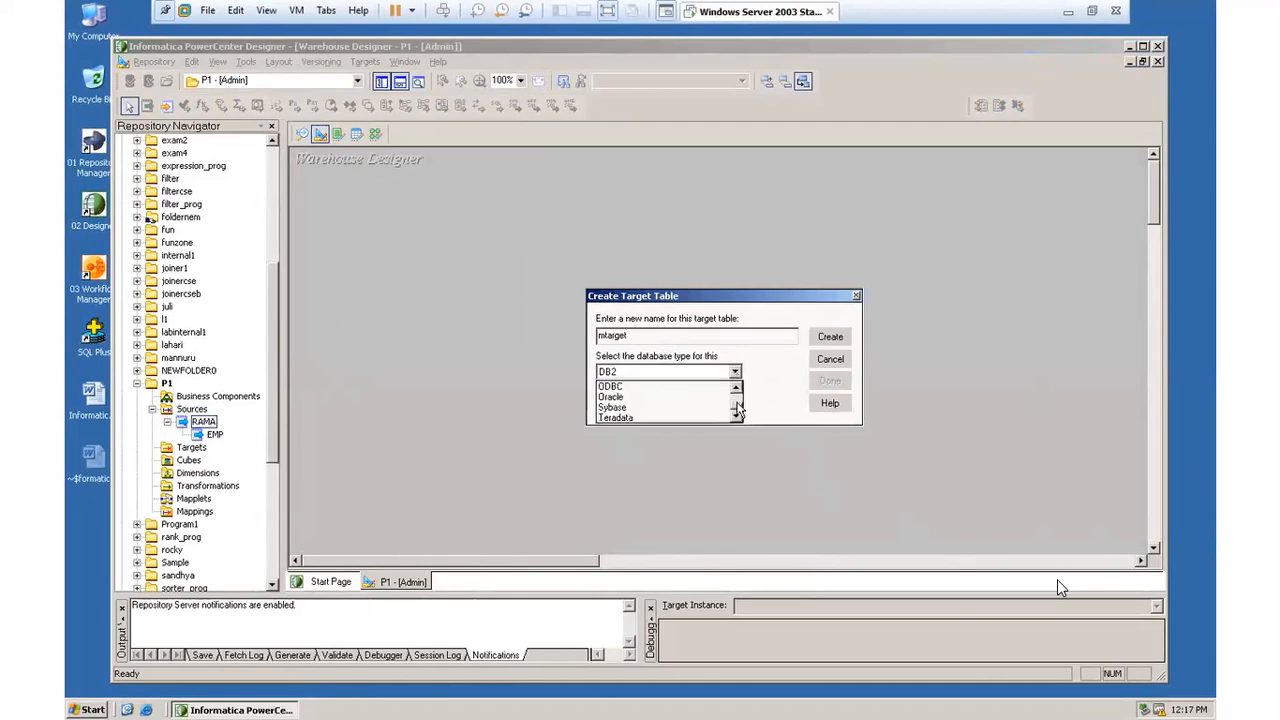
left_click(713, 398)
left_click(830, 337)
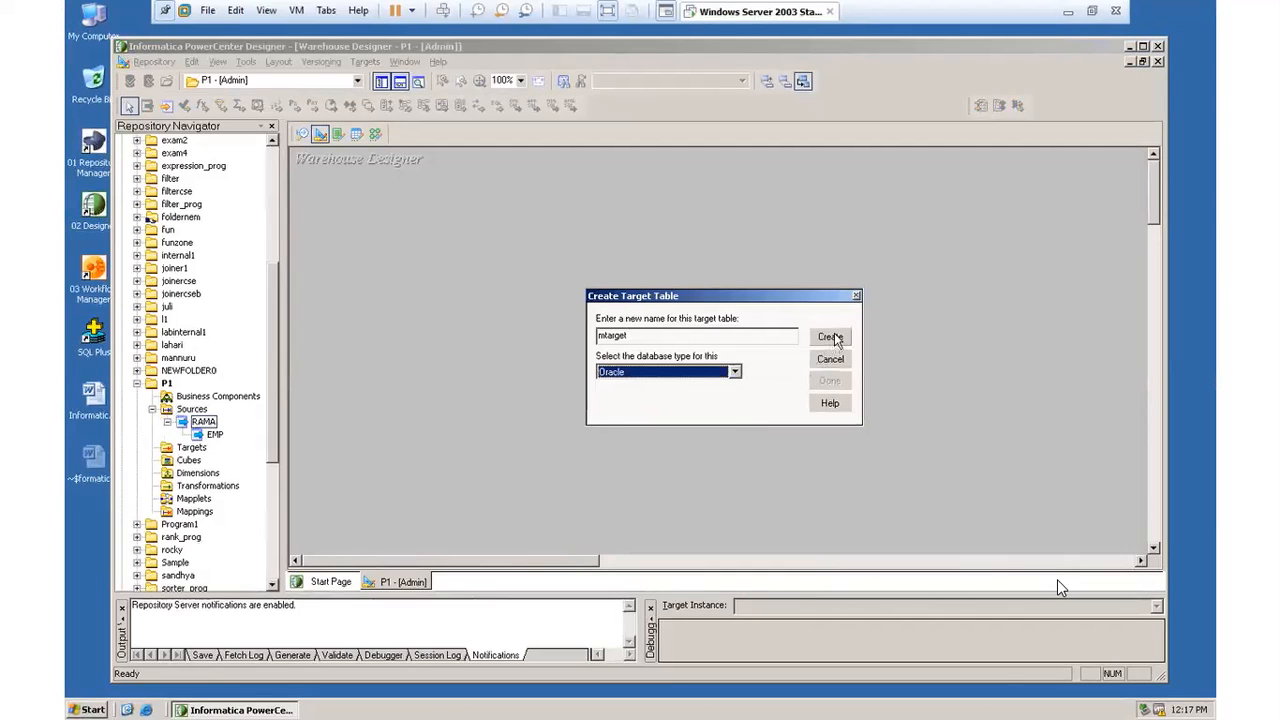
left_click(830, 381)
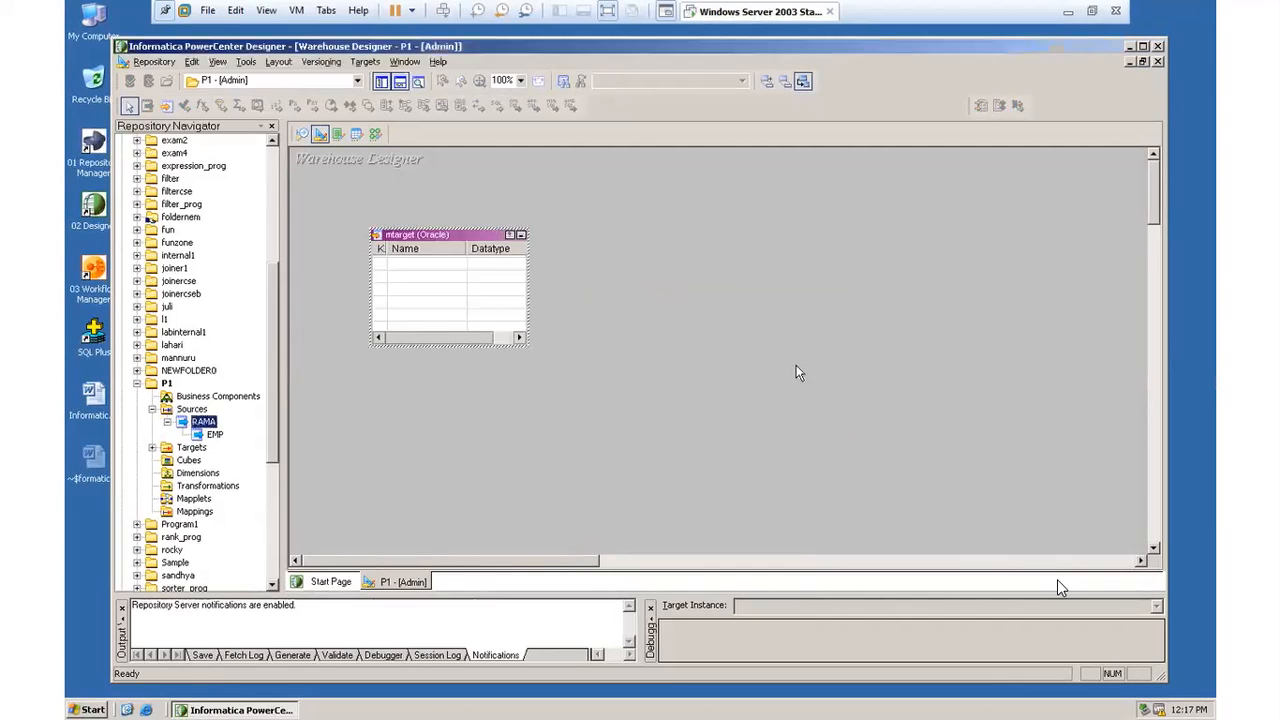
Step: Open the mtarget table's column definitions and add a column named empno
double_click(465, 238)
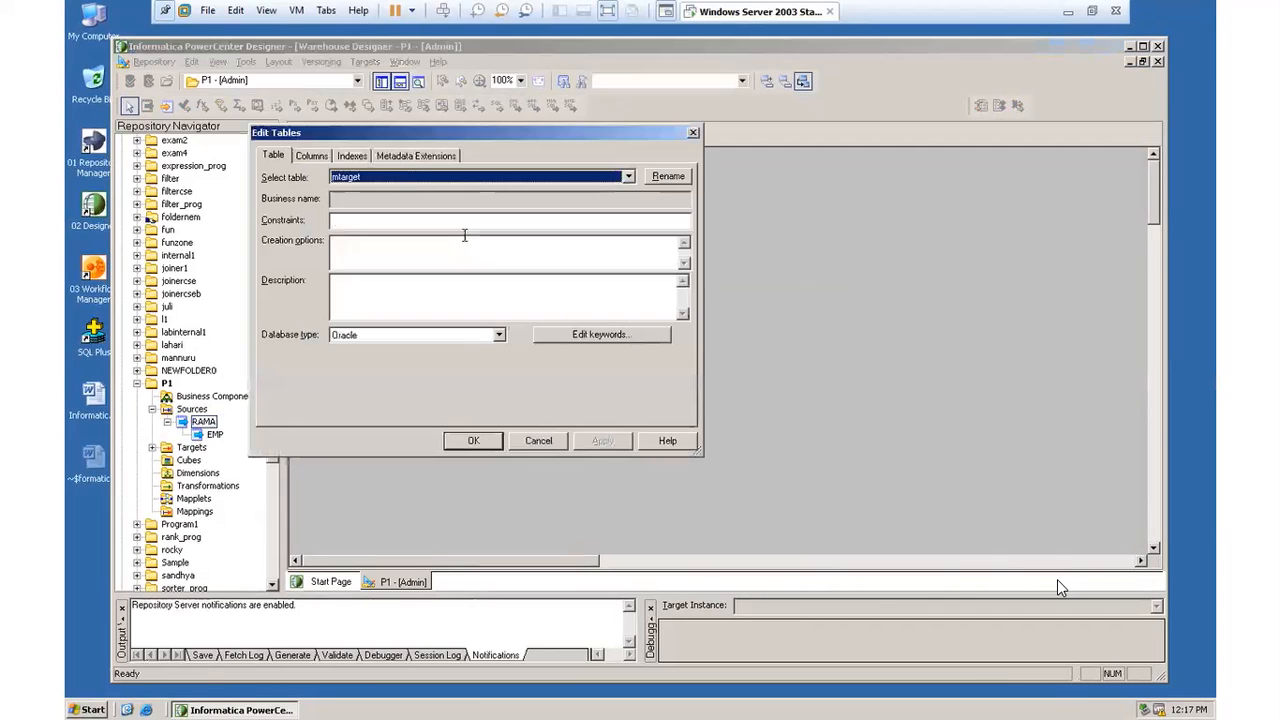
left_click(311, 156)
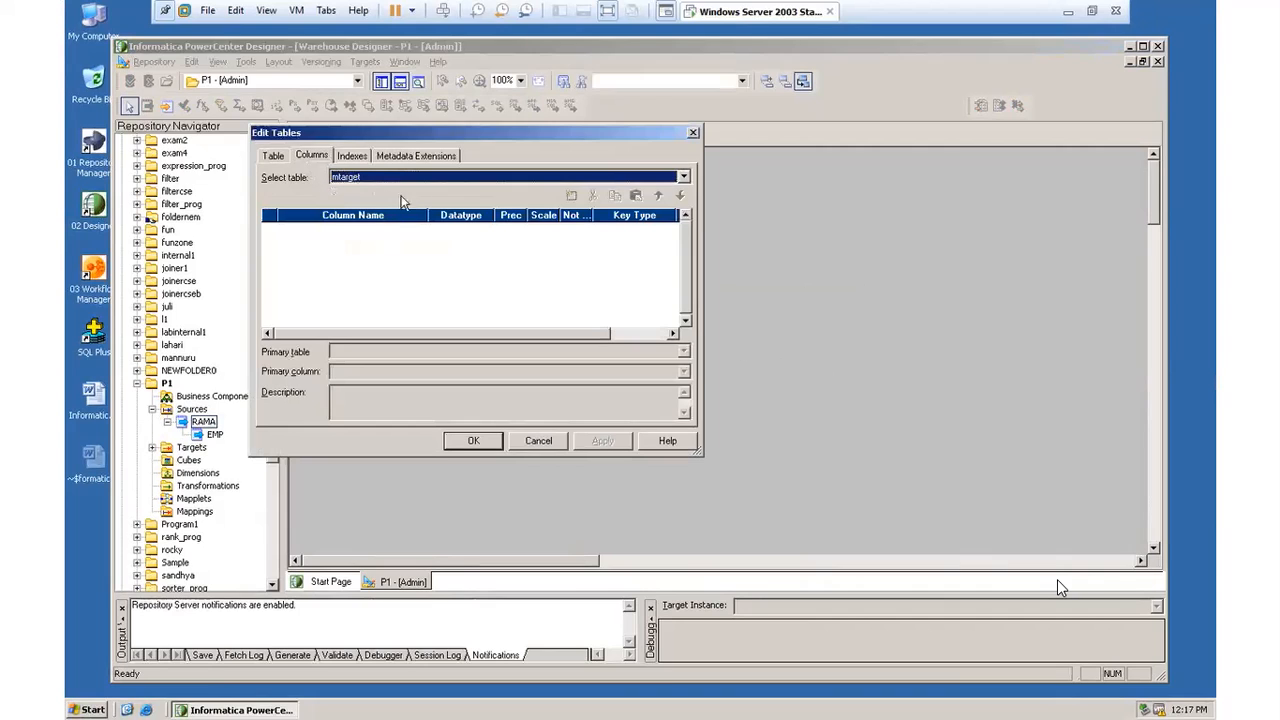
left_click_drag(490, 145, 633, 160)
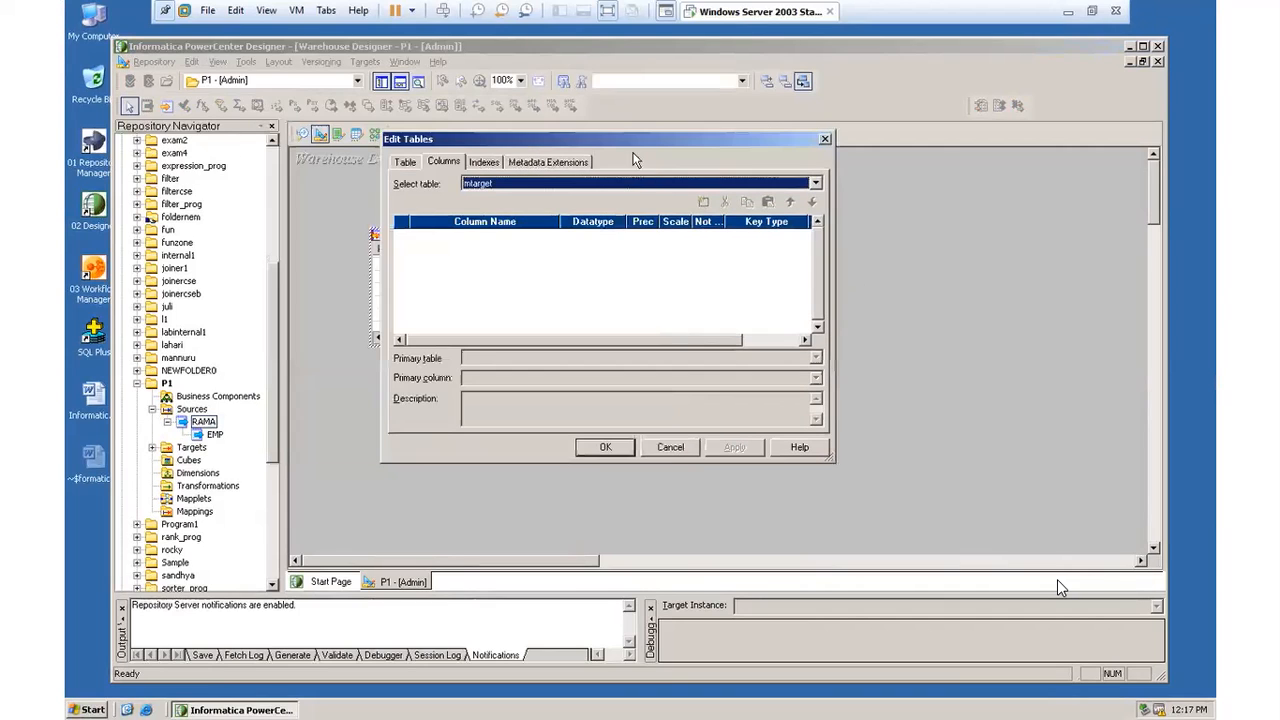
left_click(704, 203)
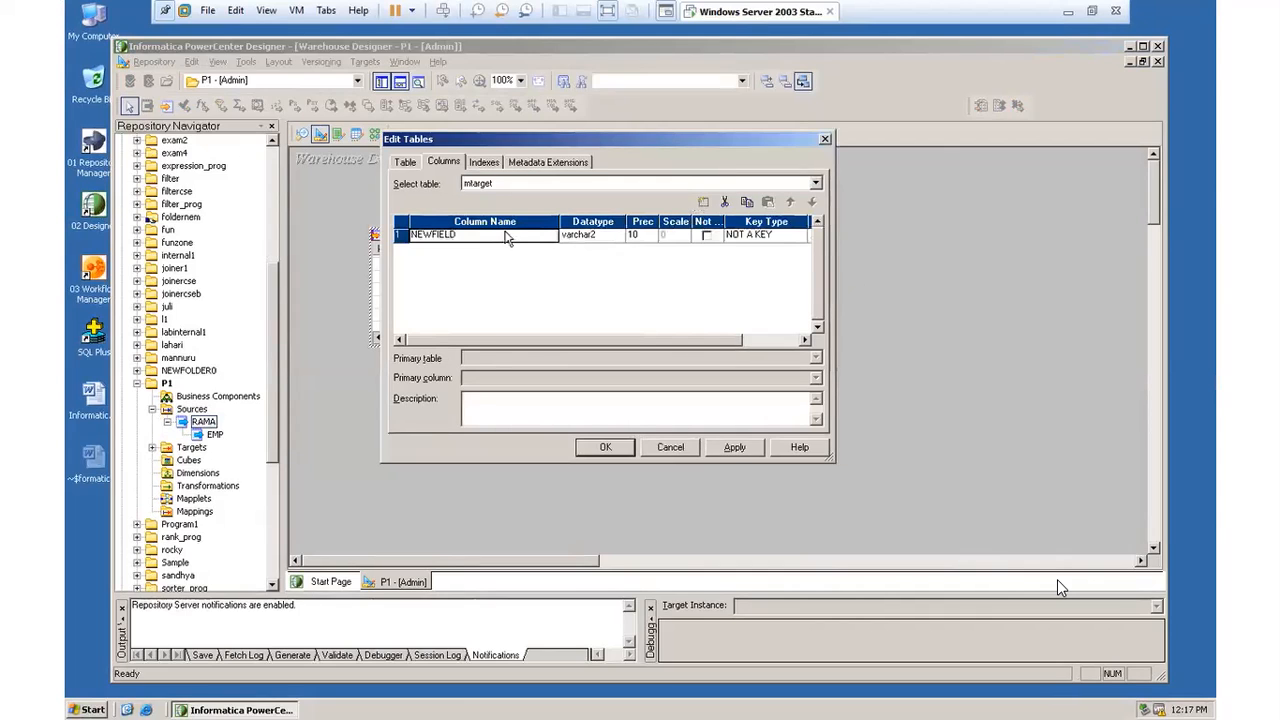
left_click(461, 240)
left_click_drag(465, 237, 325, 231)
key("BackSpace")
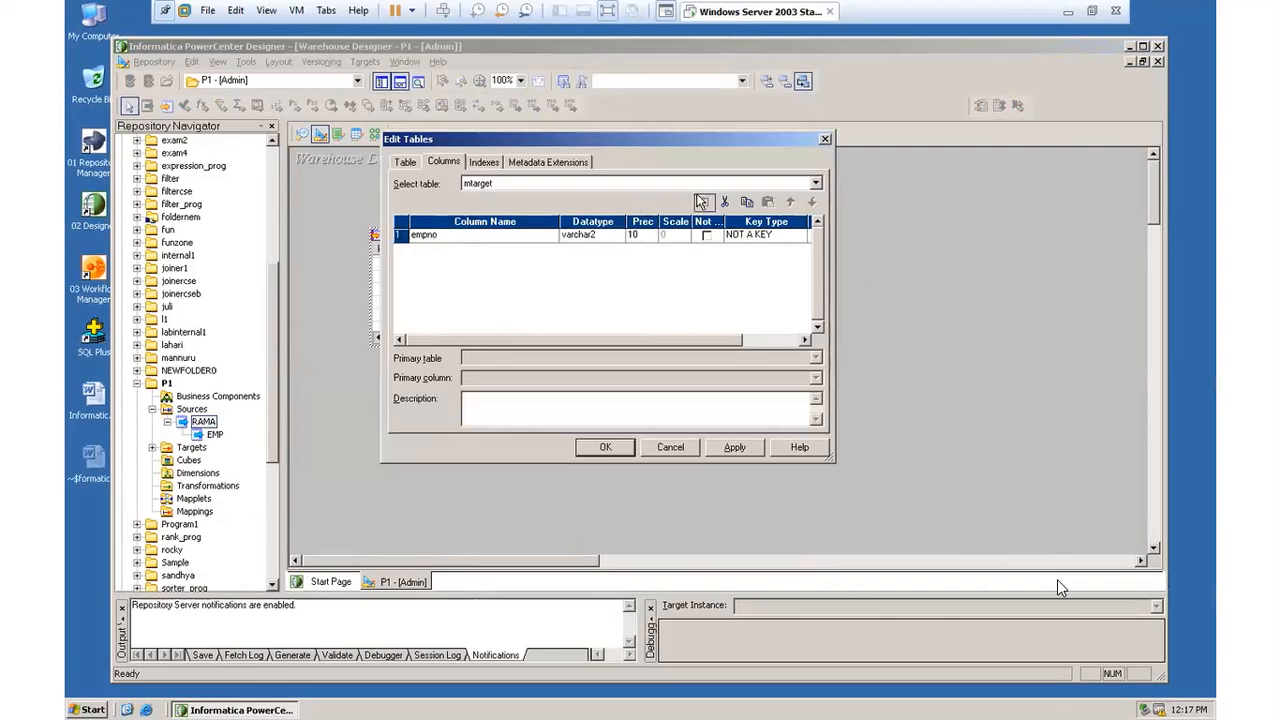
Step: Add a second column named ename to the mtarget table
left_click(703, 201)
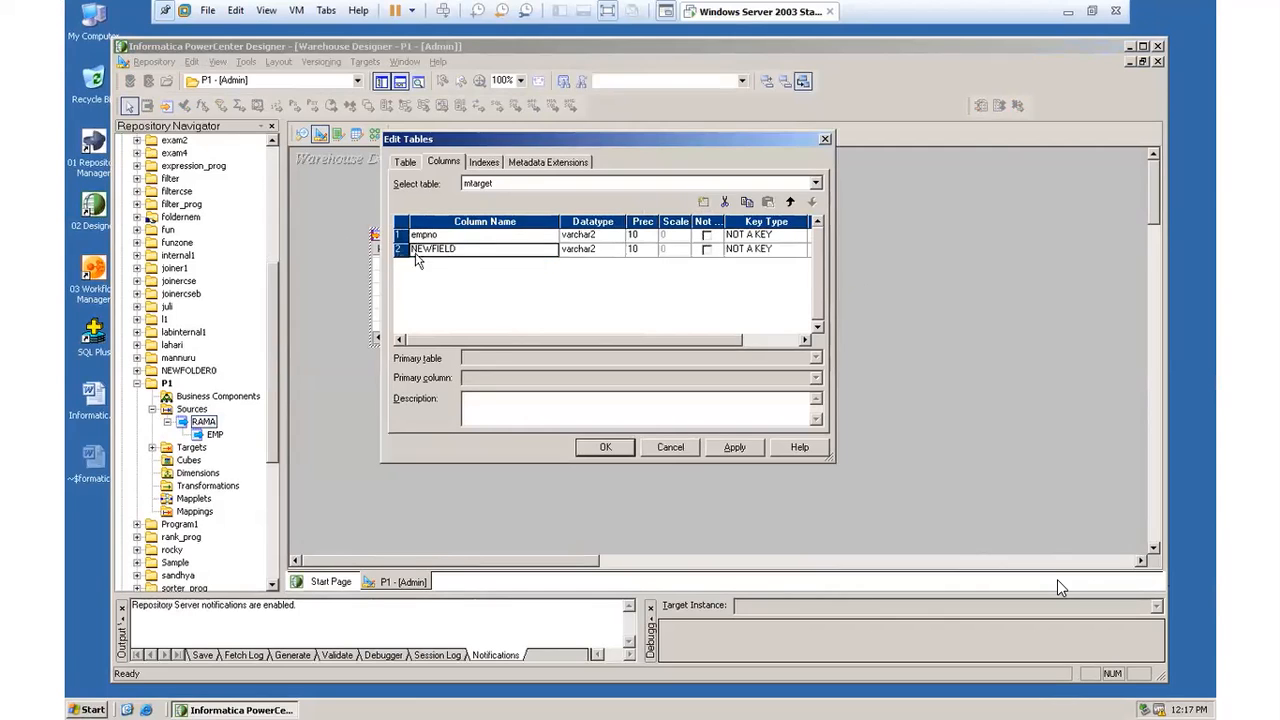
left_click(456, 246)
double_click(463, 248)
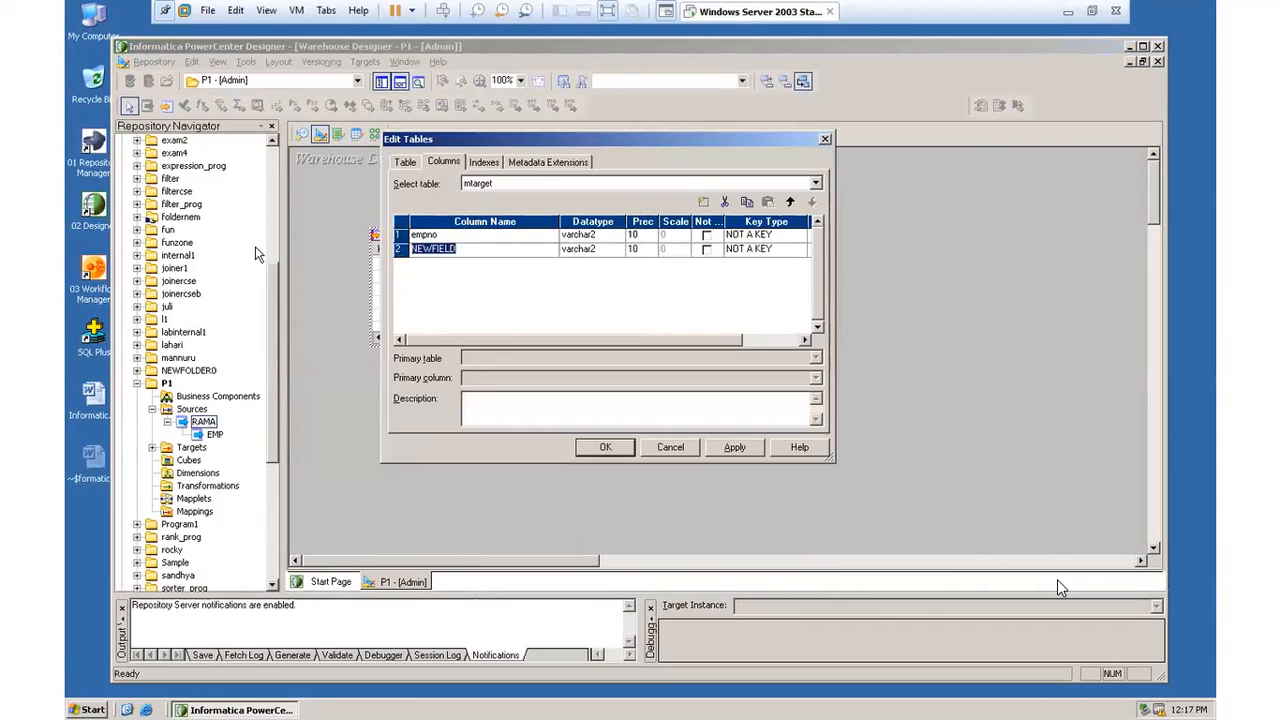
type("ename")
Step: Add a third column named sal to the mtarget table
left_click(703, 201)
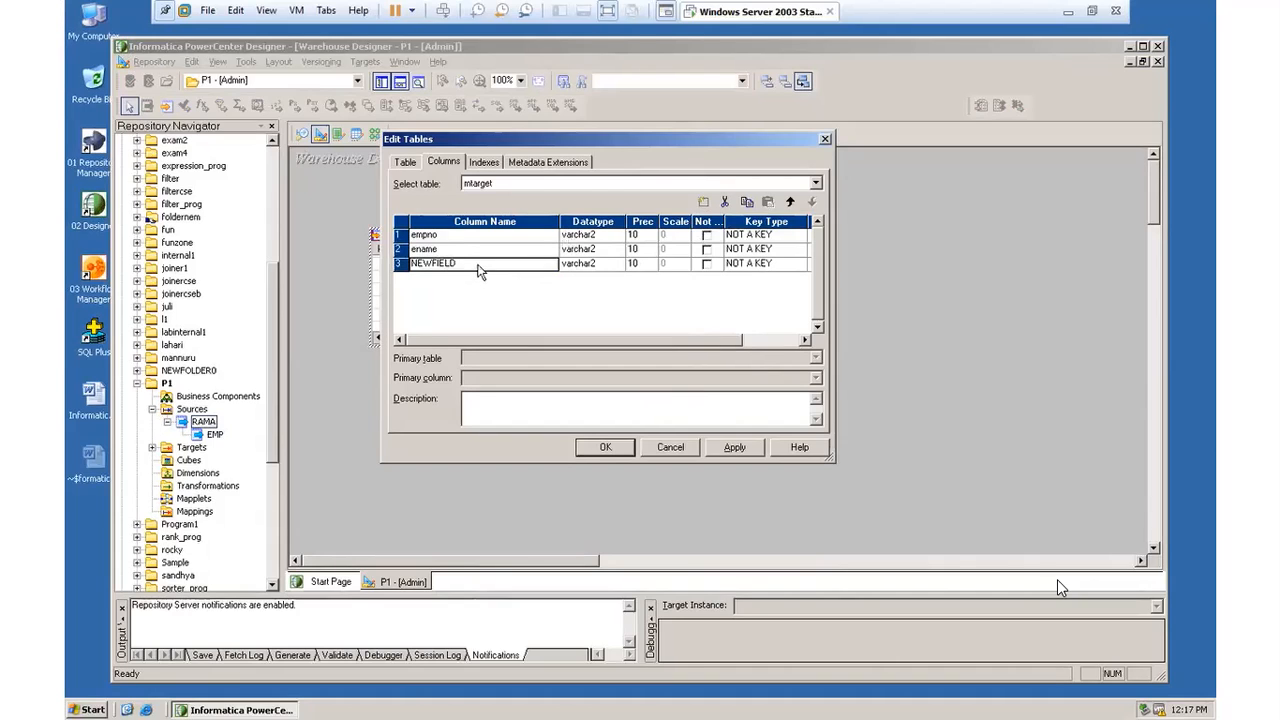
left_click(437, 261)
left_click_drag(474, 265, 322, 265)
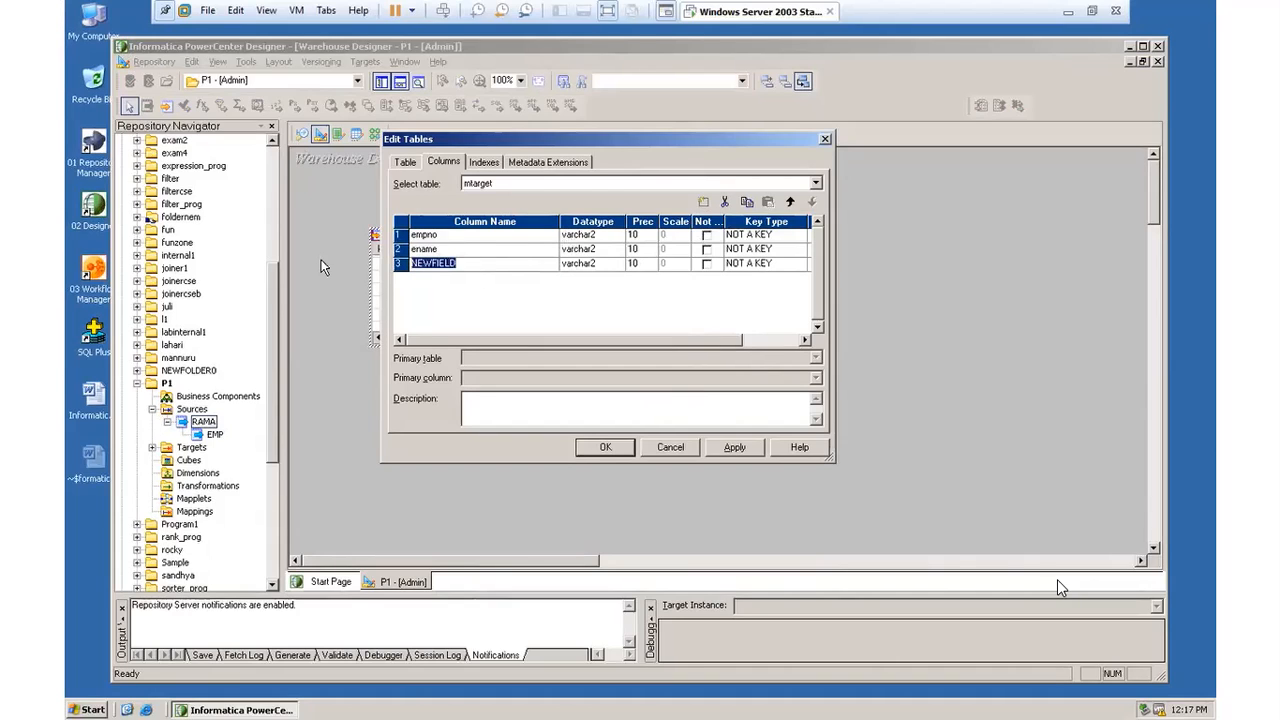
type("s")
left_click(618, 236)
left_click(617, 235)
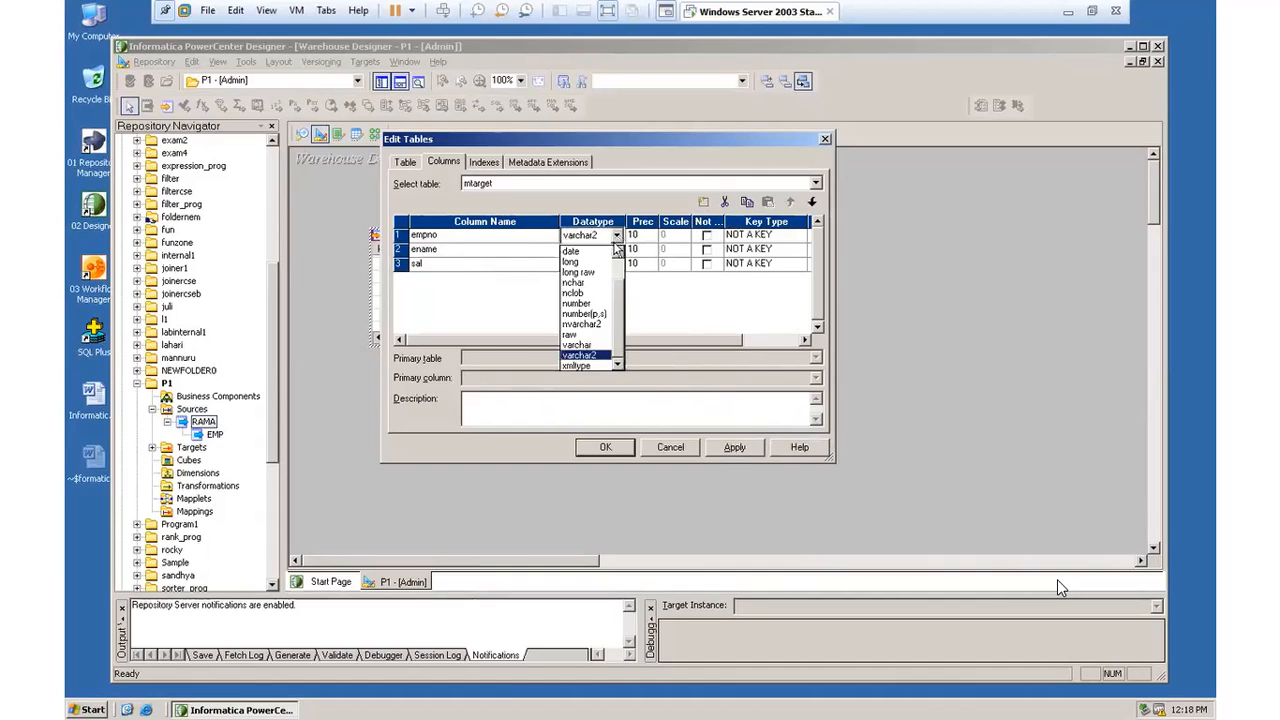
left_click(657, 303)
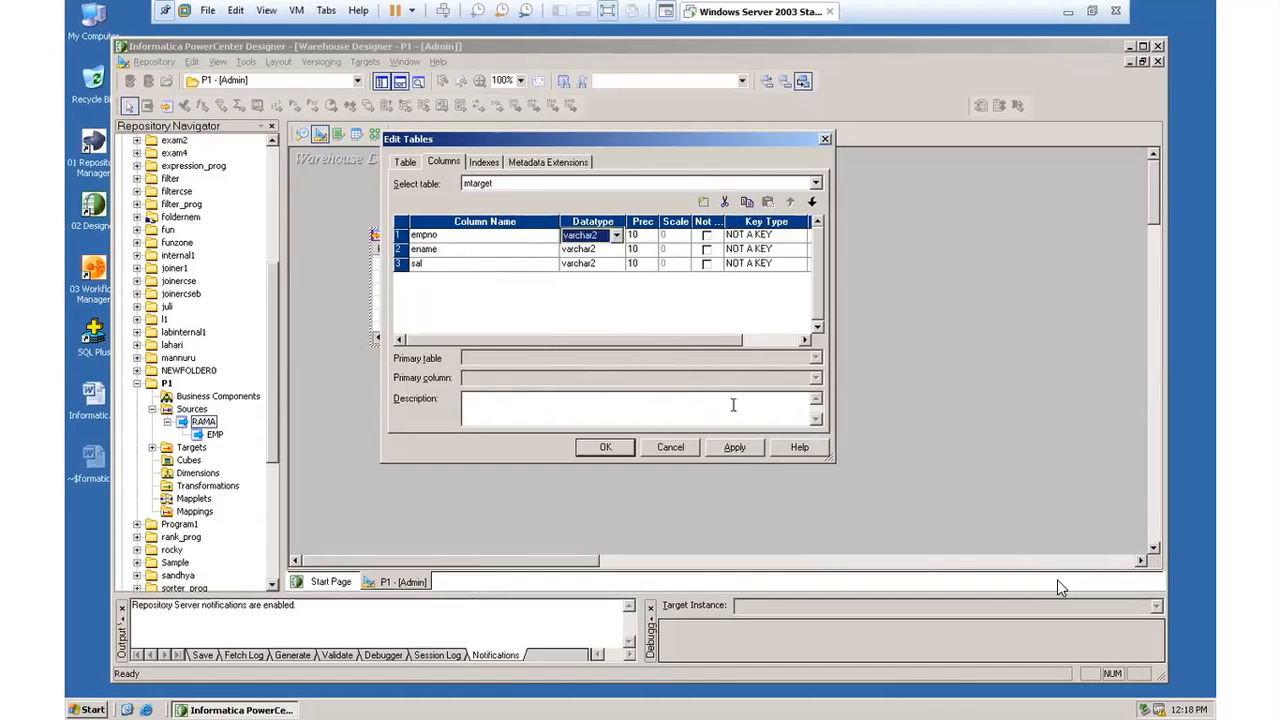
Step: Apply the column definitions to mtarget and close the table editor
left_click(740, 450)
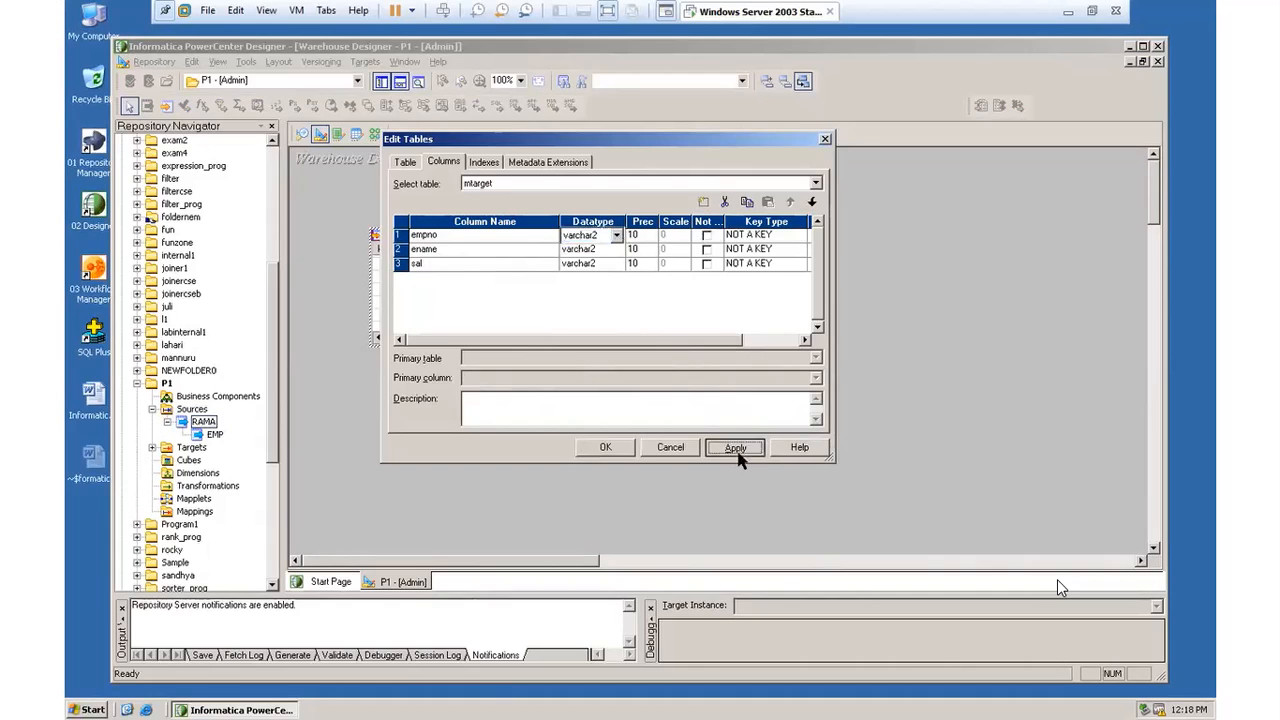
left_click(603, 447)
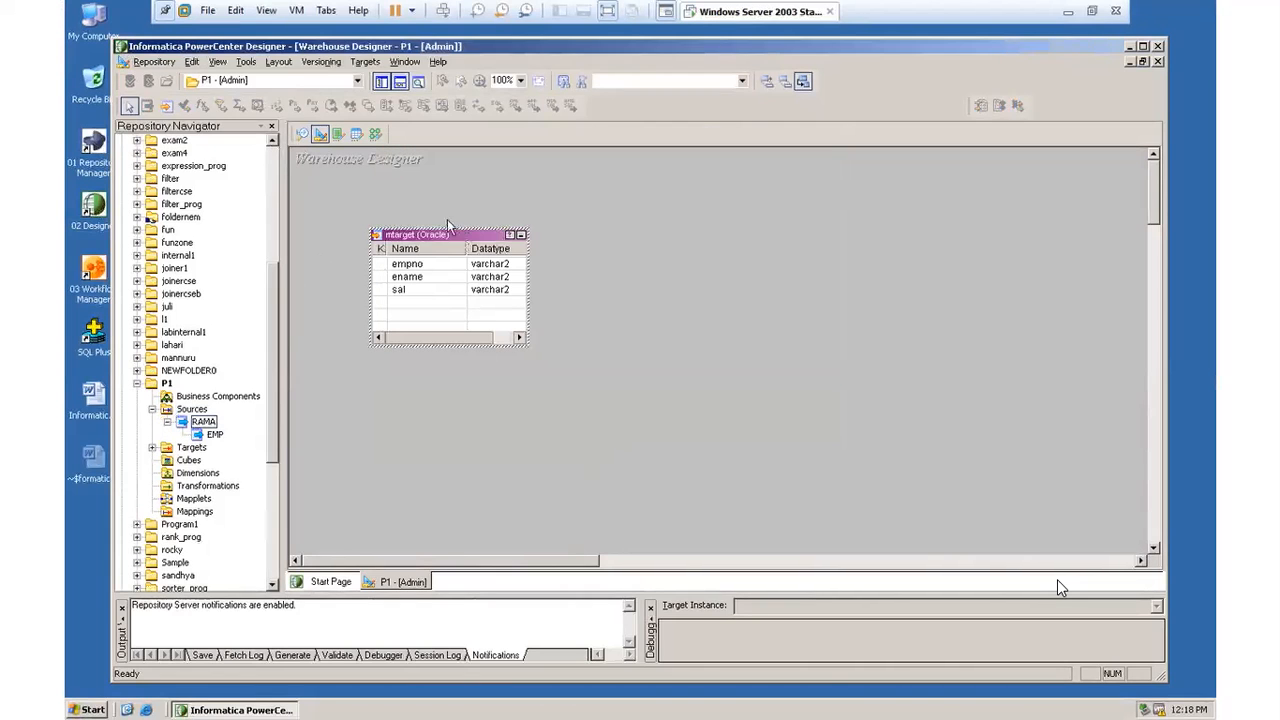
Step: Reposition the mtarget table near the upper-left corner of the Warehouse Designer workspace and save the changes to the repository
left_click_drag(449, 237, 439, 185)
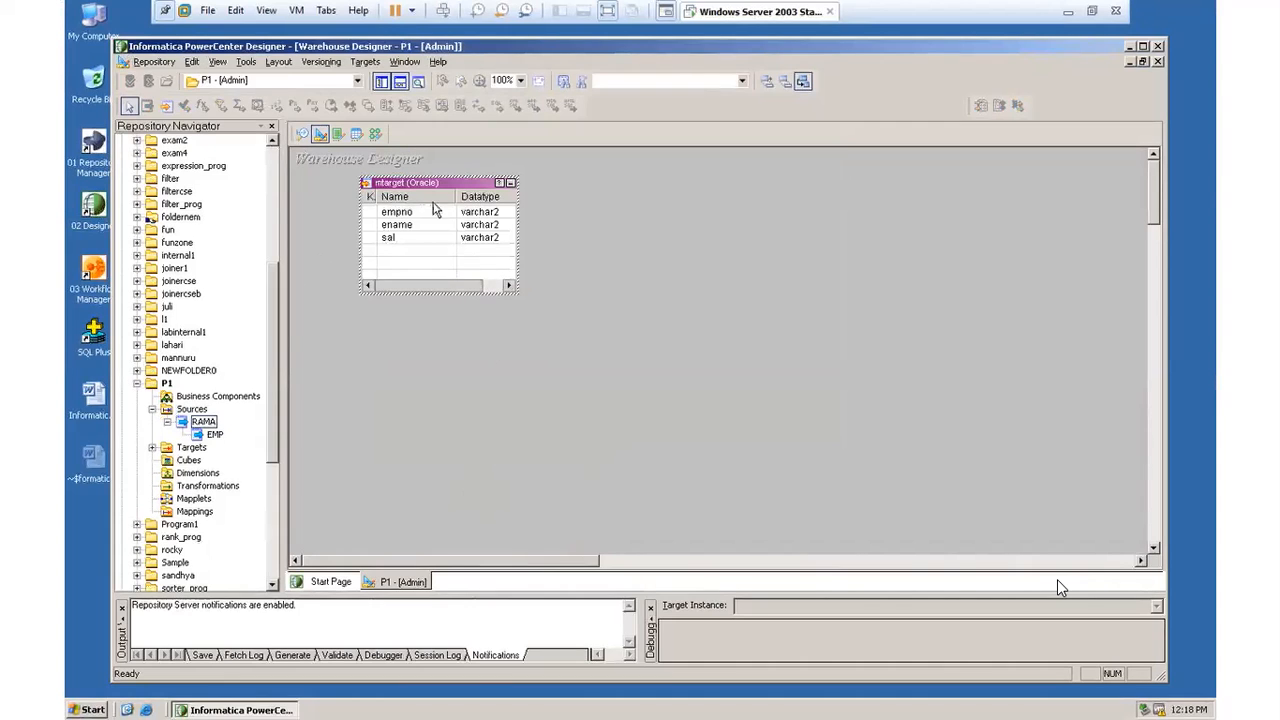
left_click_drag(434, 187, 390, 186)
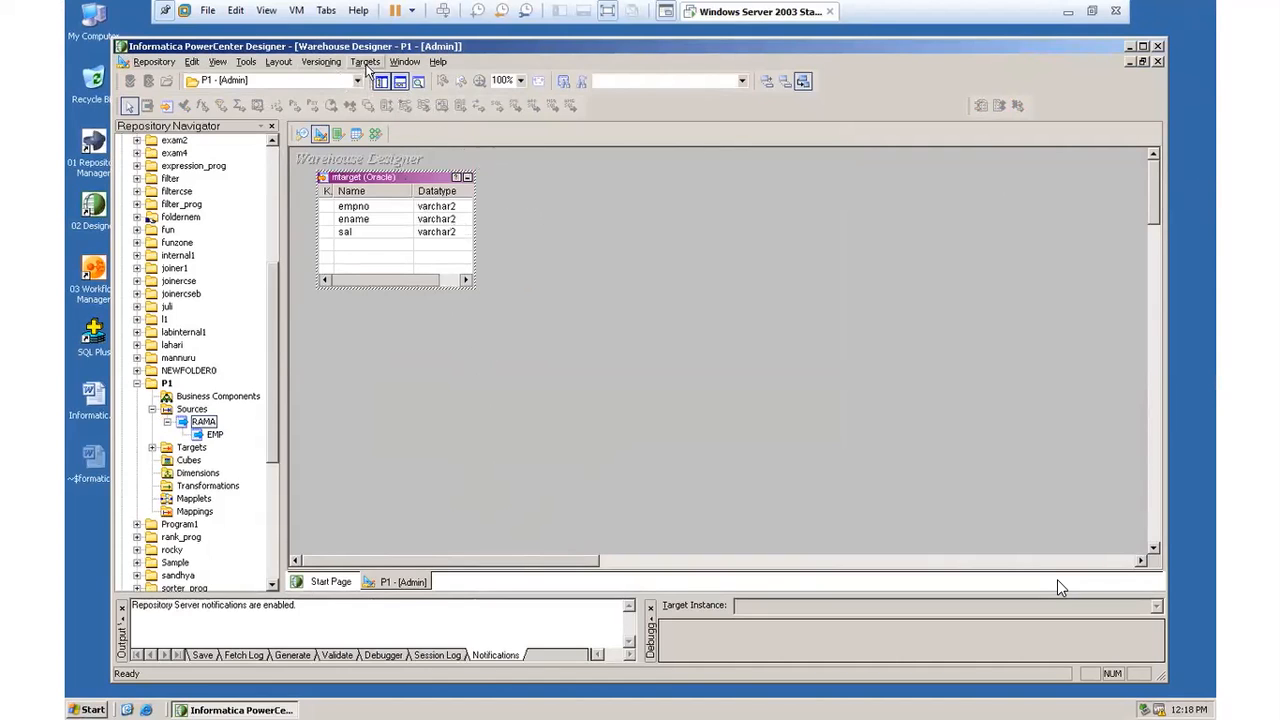
left_click(365, 62)
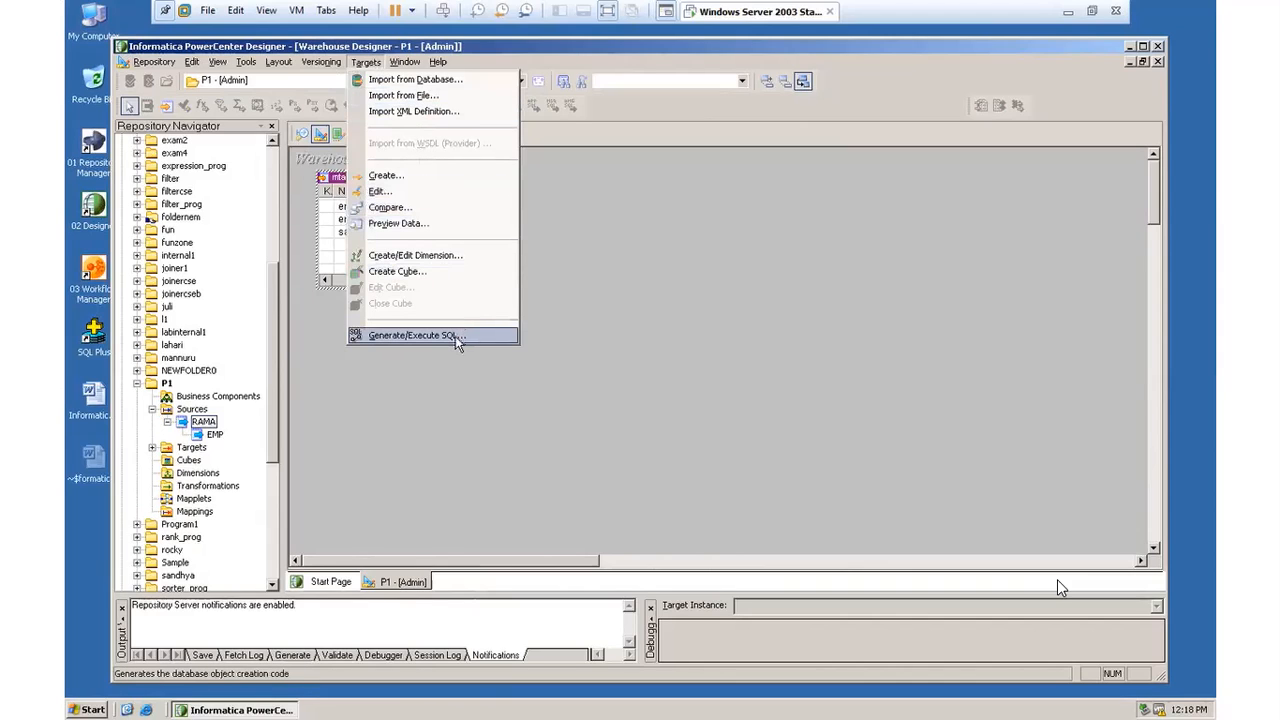
left_click(608, 275)
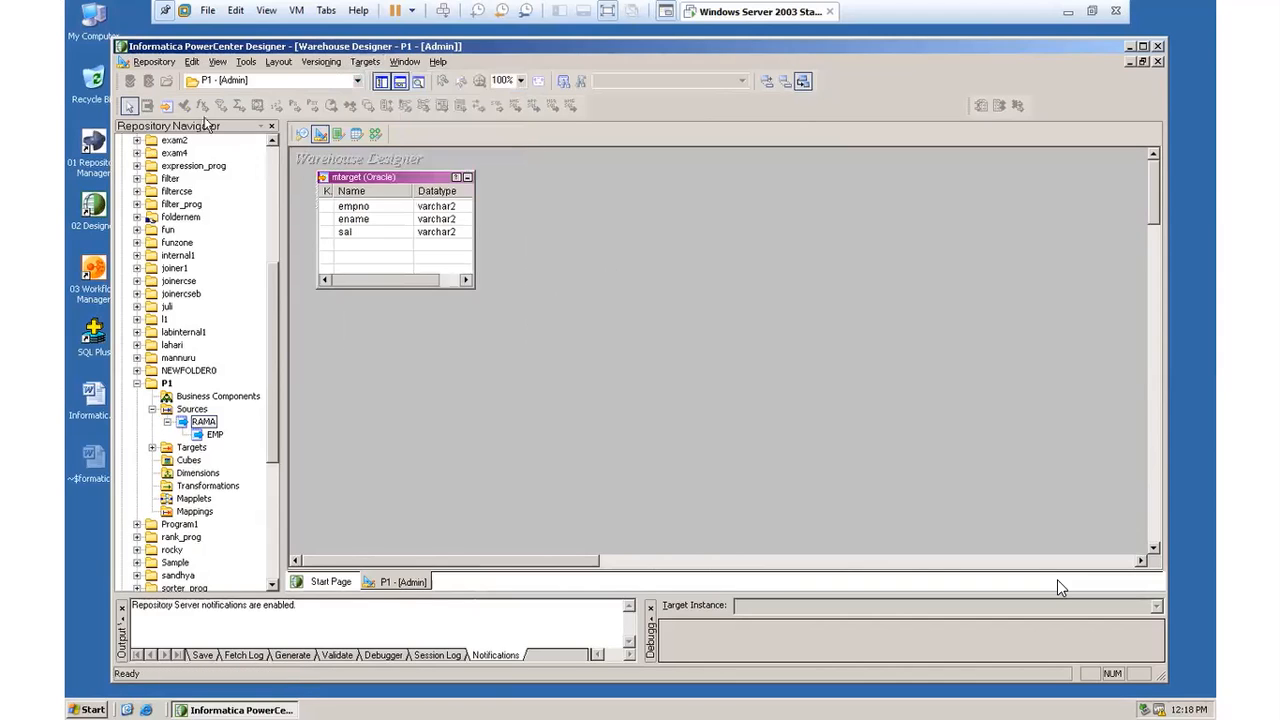
left_click(153, 63)
left_click(183, 271)
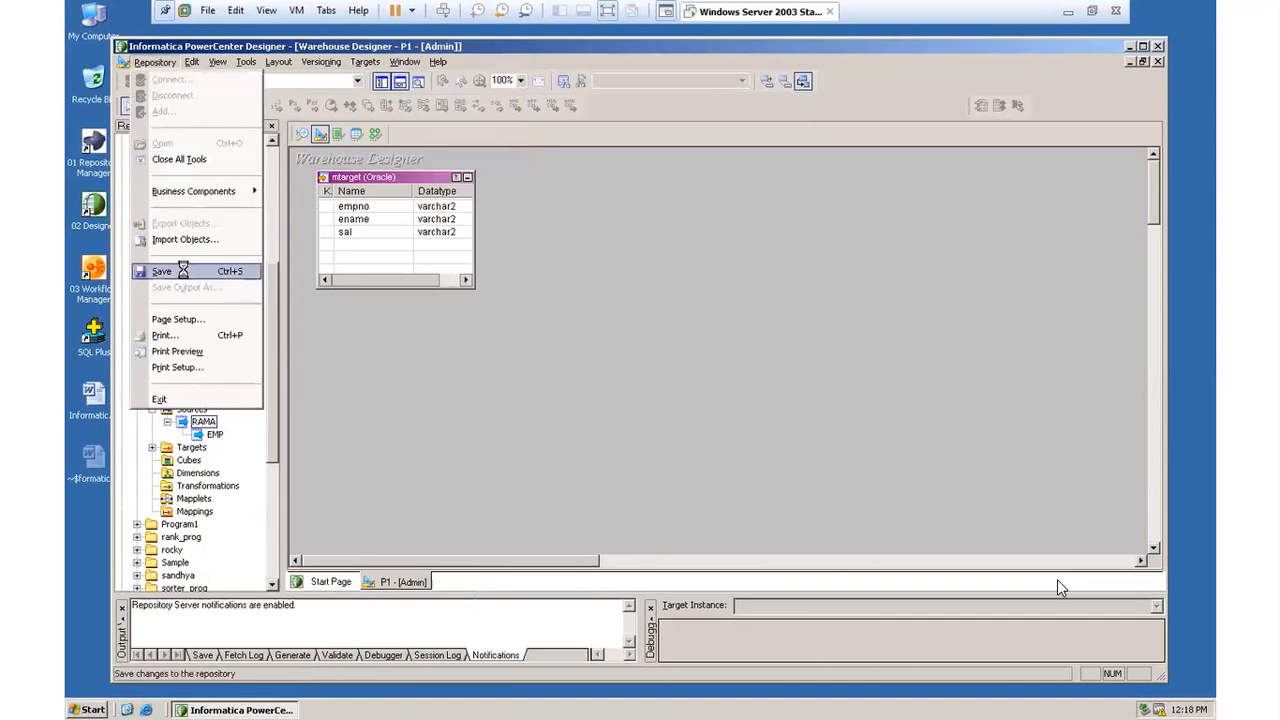
Step: Open SQL generation for the targets and enable table creation with primary keys but without foreign keys
left_click(367, 63)
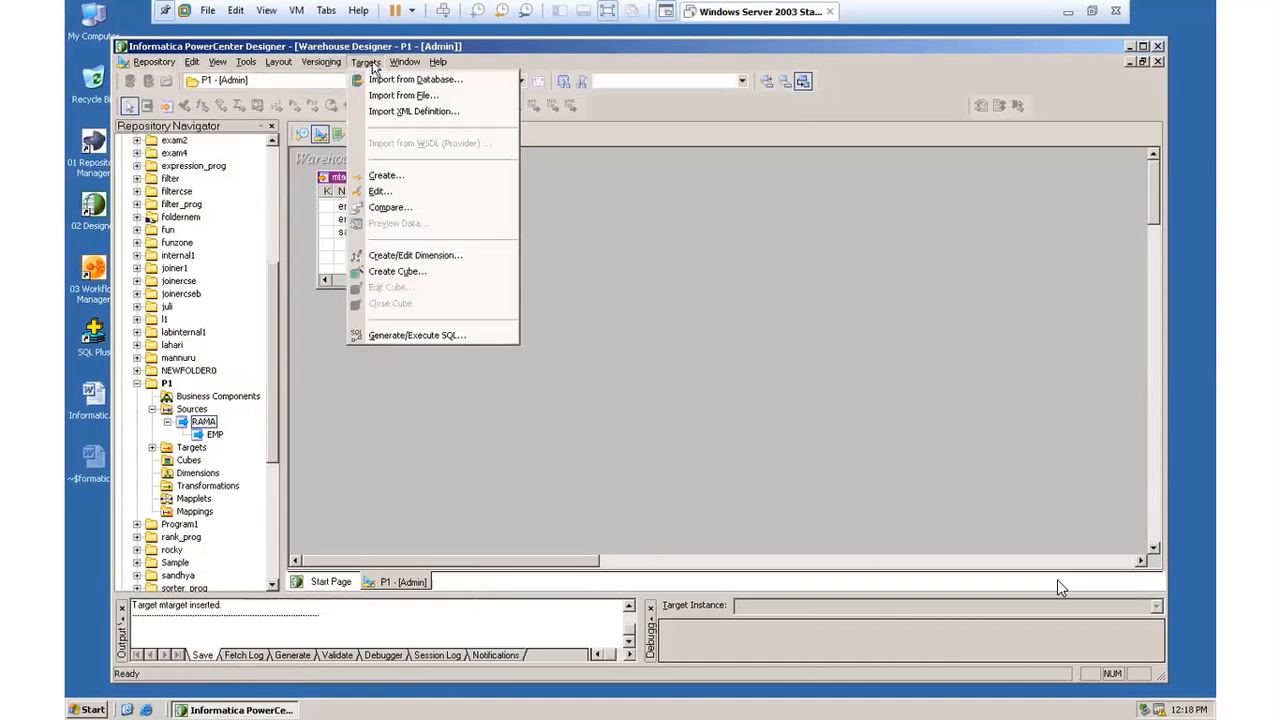
left_click(431, 335)
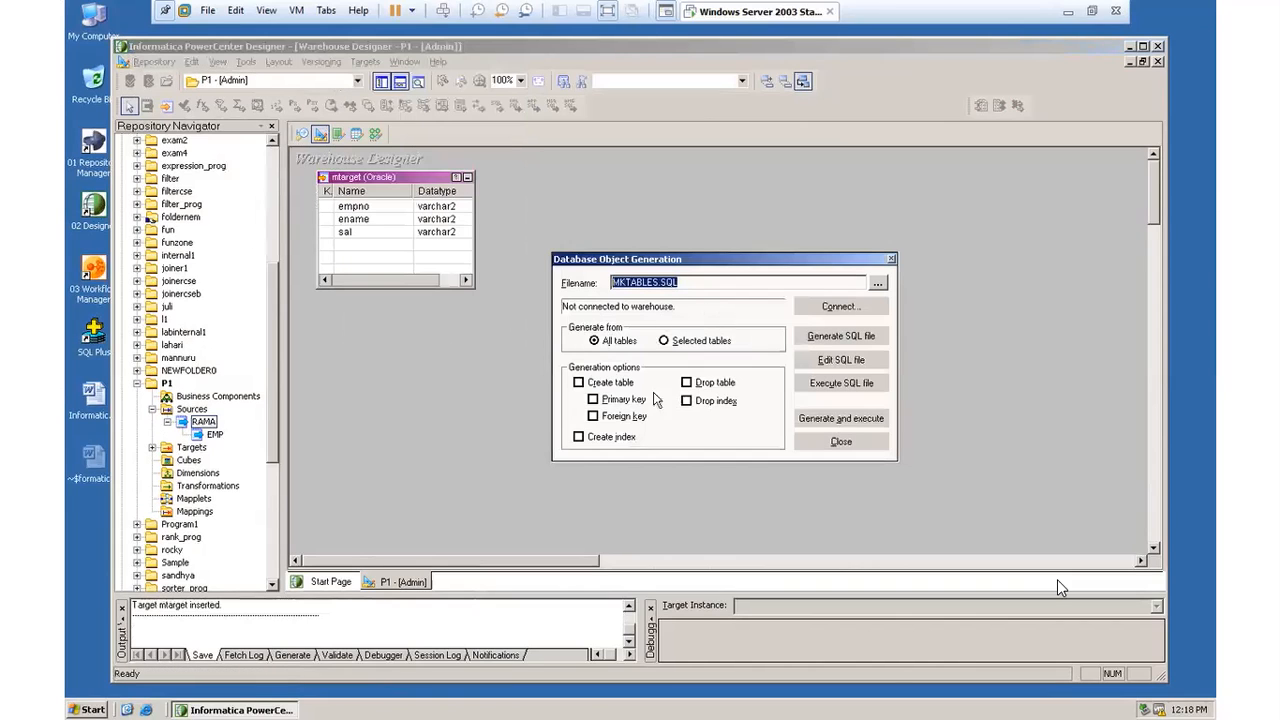
left_click(580, 383)
left_click(594, 416)
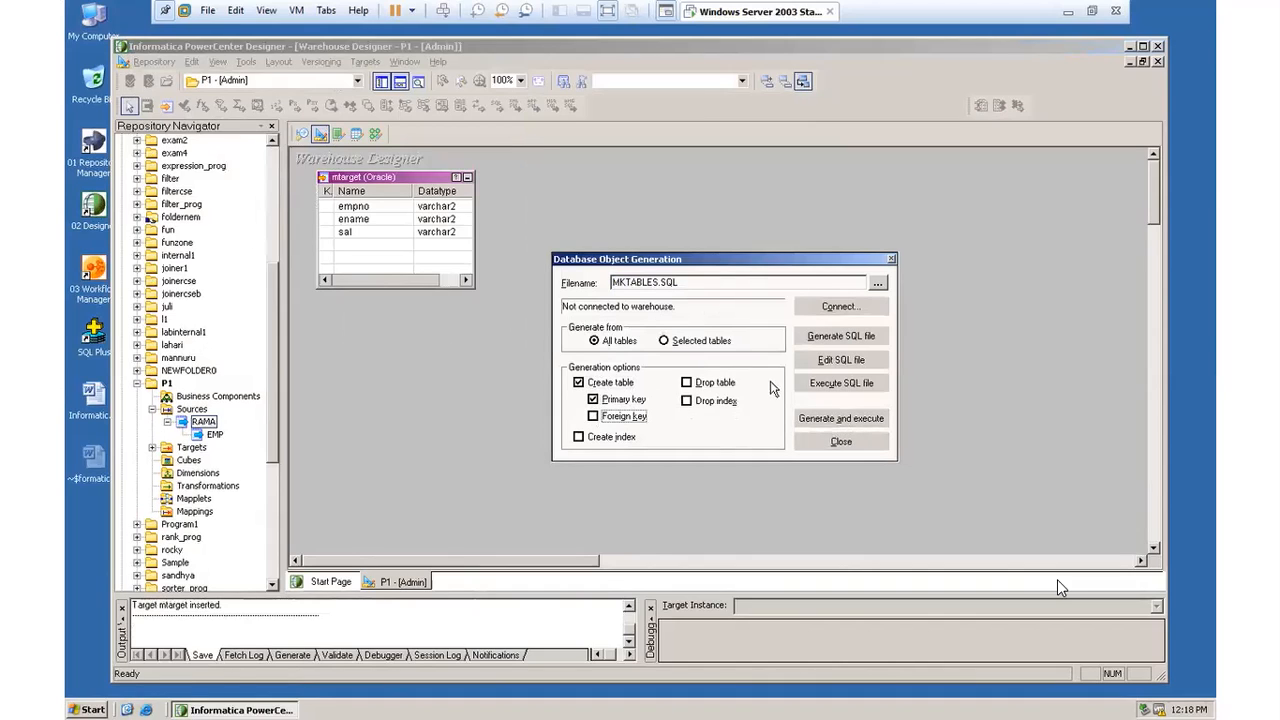
Step: Generate and execute the table SQL through the RAMA ODBC data source using the database username and password, overwriting MKTABLES.SQL
left_click(866, 424)
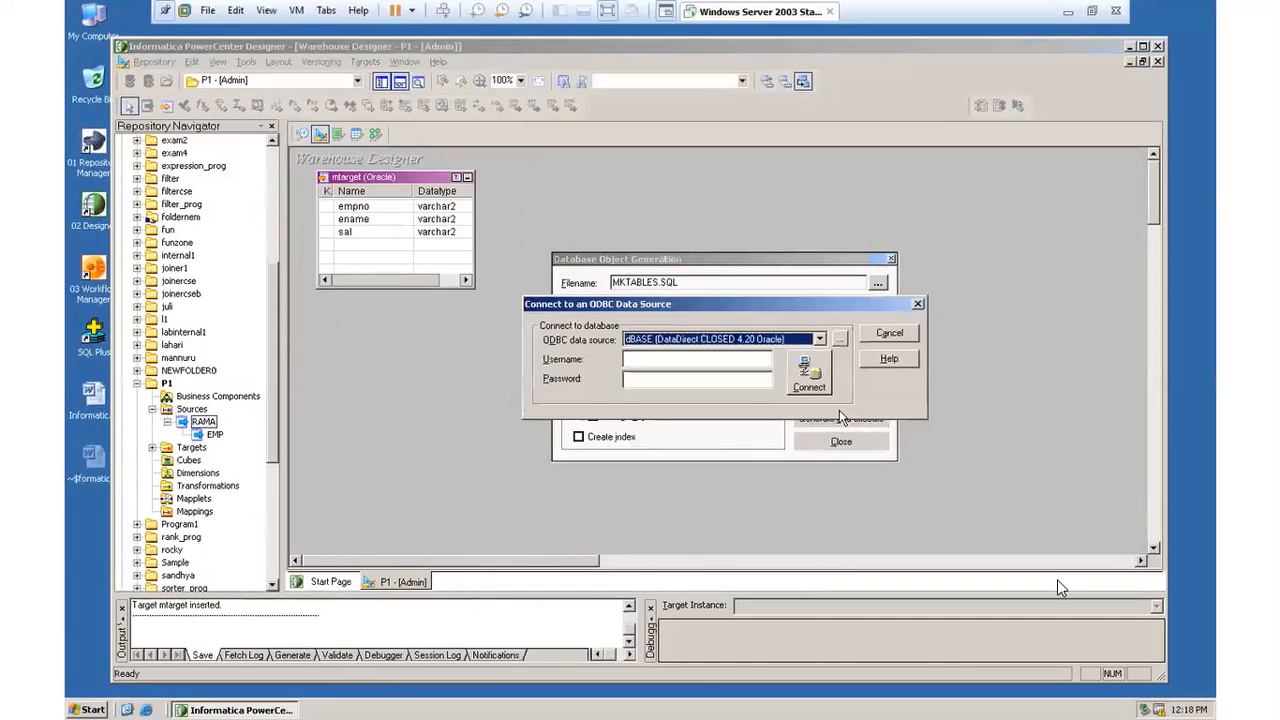
left_click(820, 340)
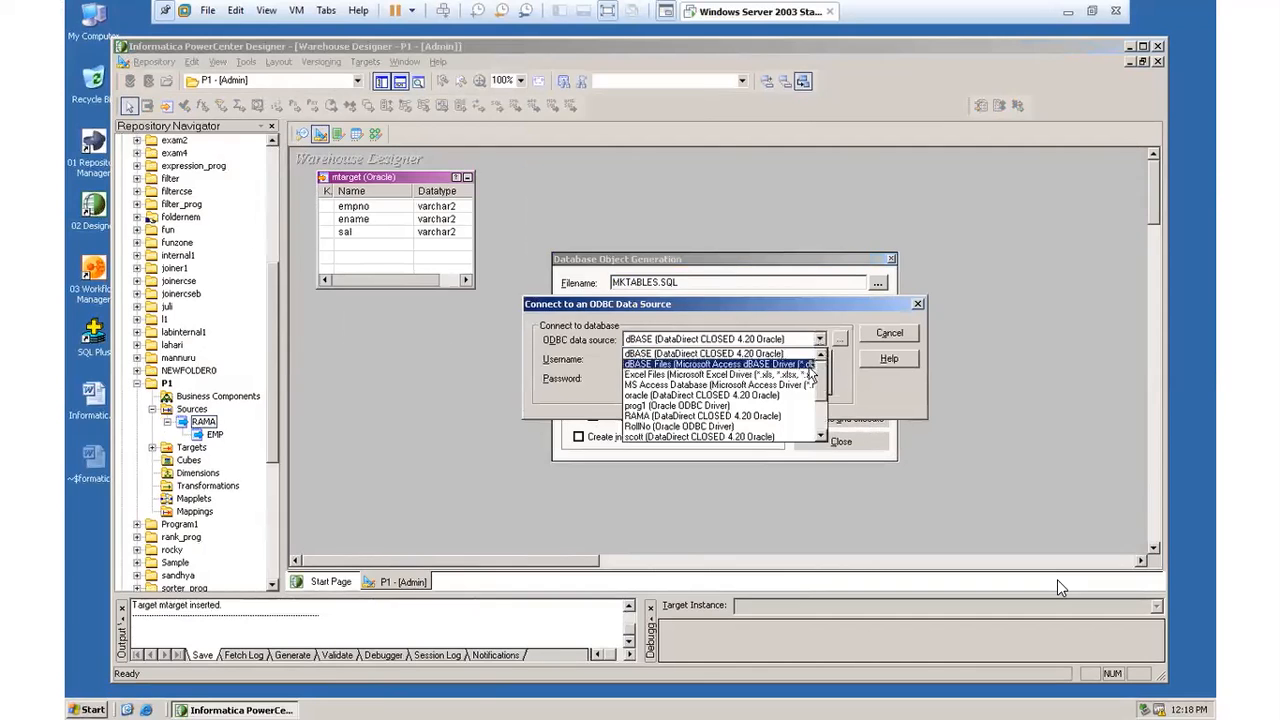
left_click(788, 415)
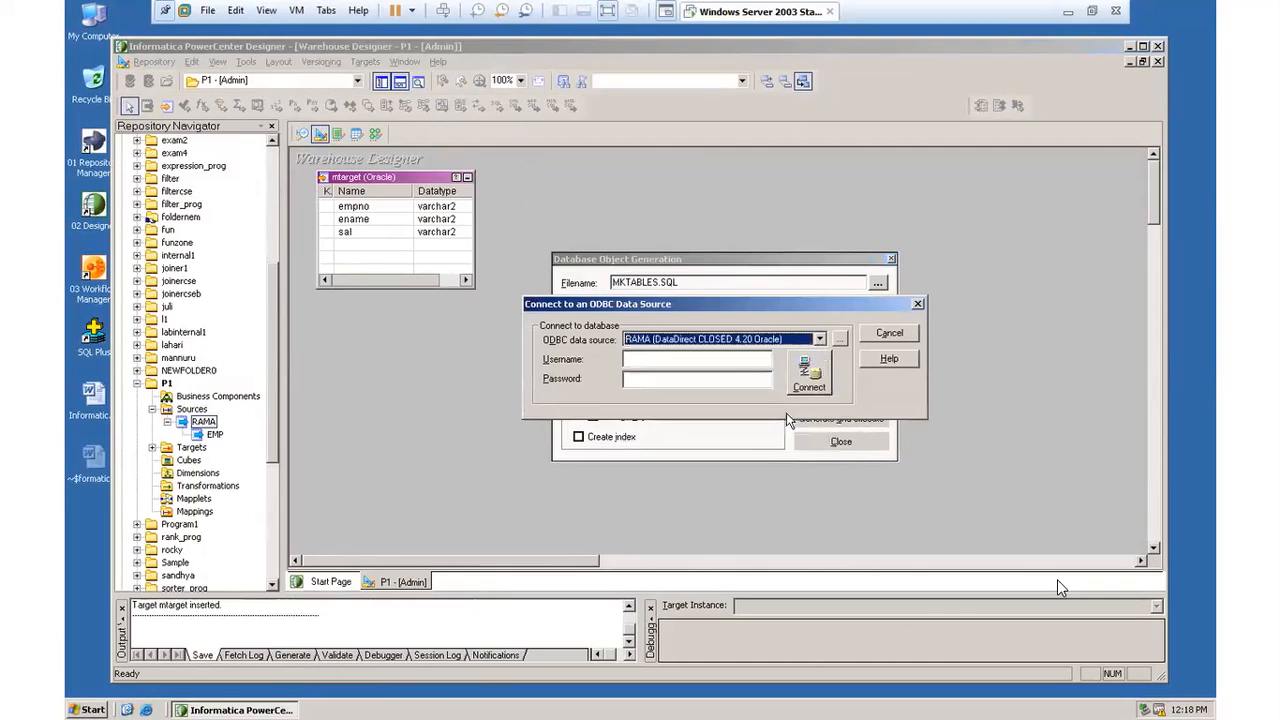
left_click(706, 358)
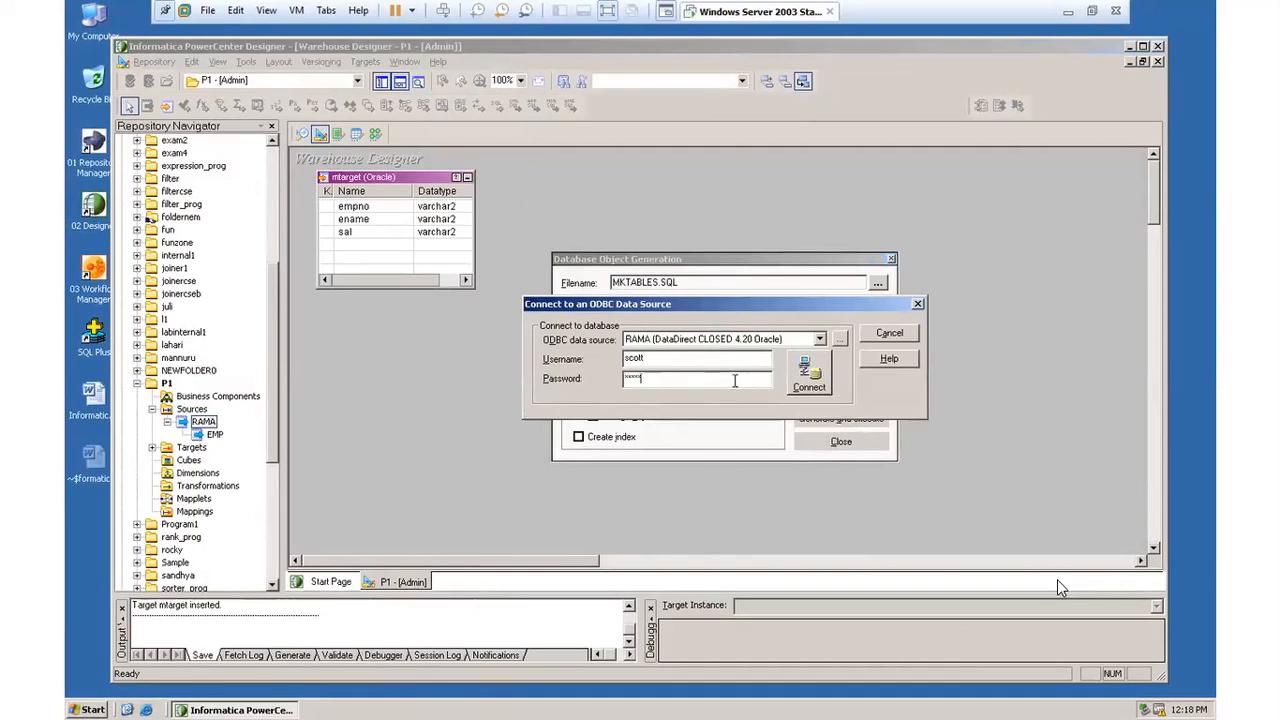
left_click(818, 377)
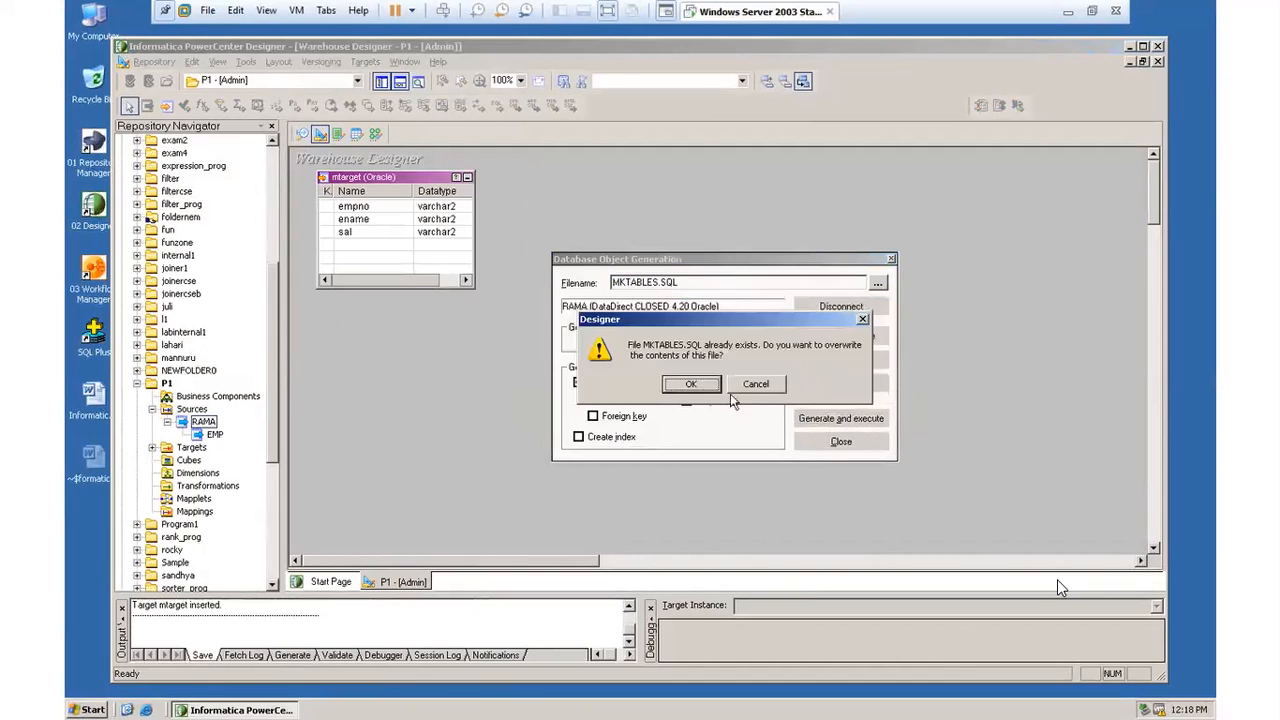
left_click(690, 386)
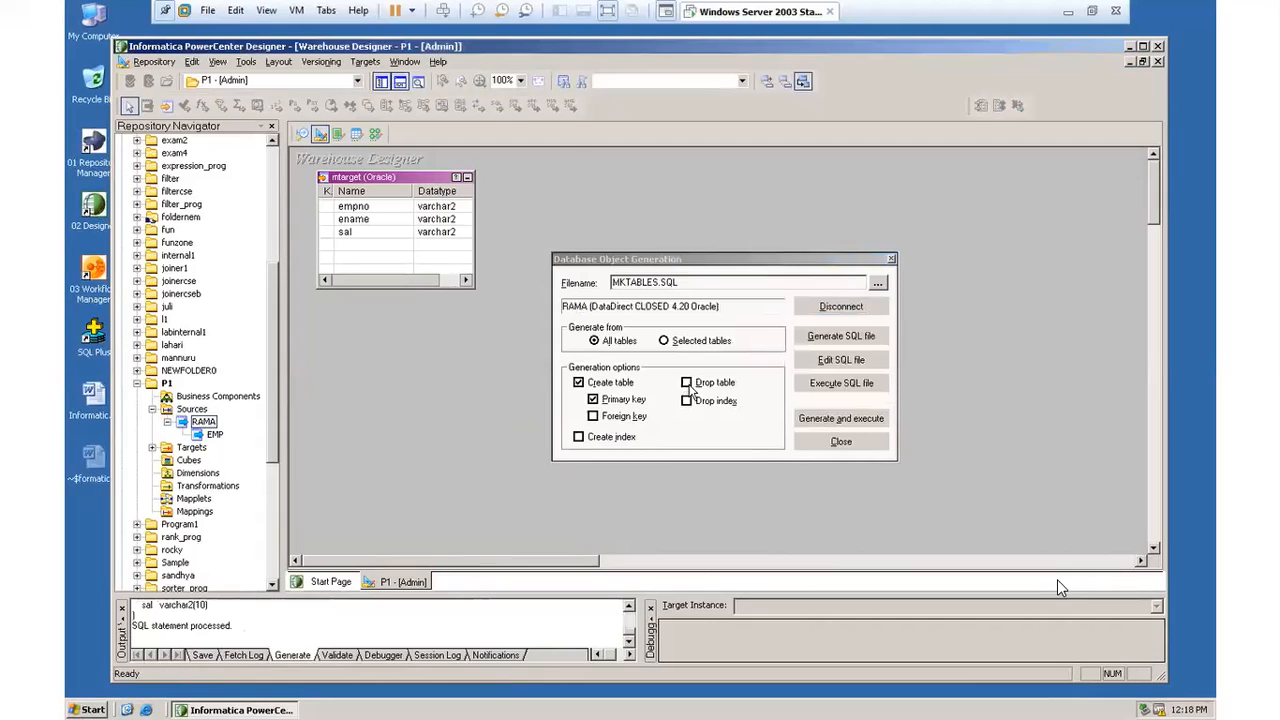
Step: Close the database object generation dialog and save the repository again
left_click(892, 259)
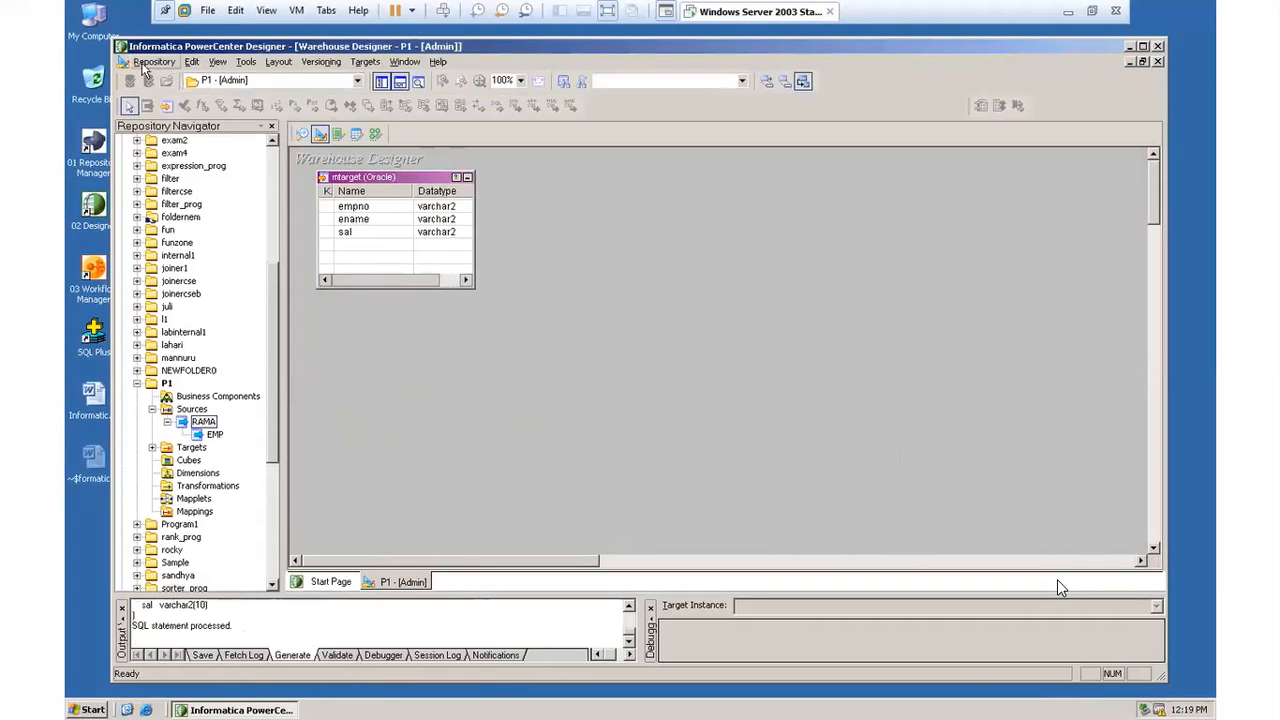
left_click(144, 65)
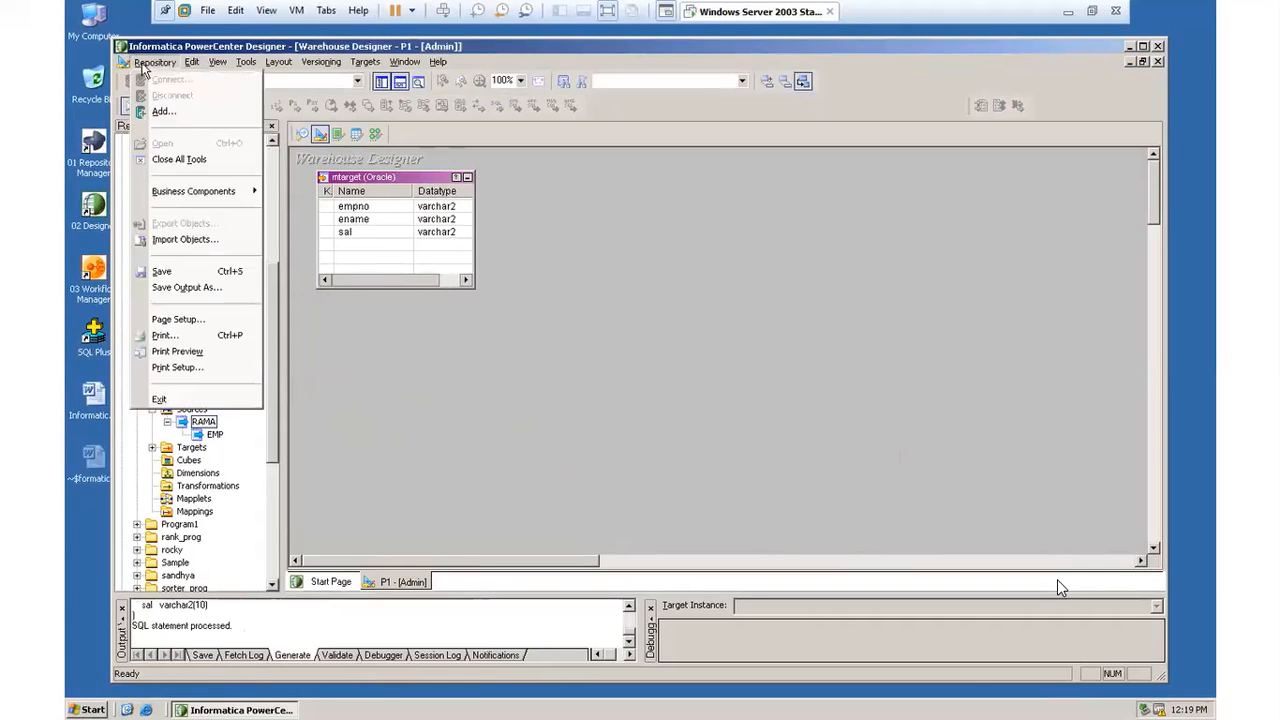
left_click(178, 272)
left_click(637, 390)
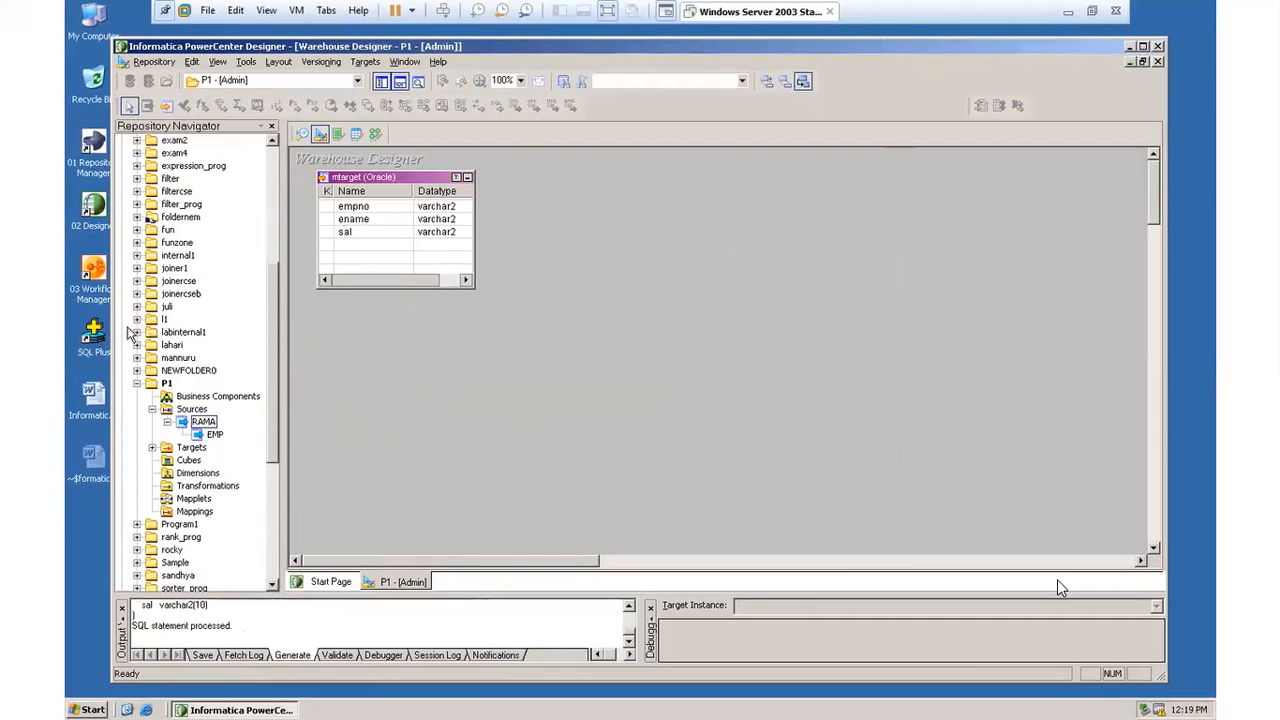
Step: Switch to SQL*Plus and log on with the database username, password and host string oracle
double_click(93, 334)
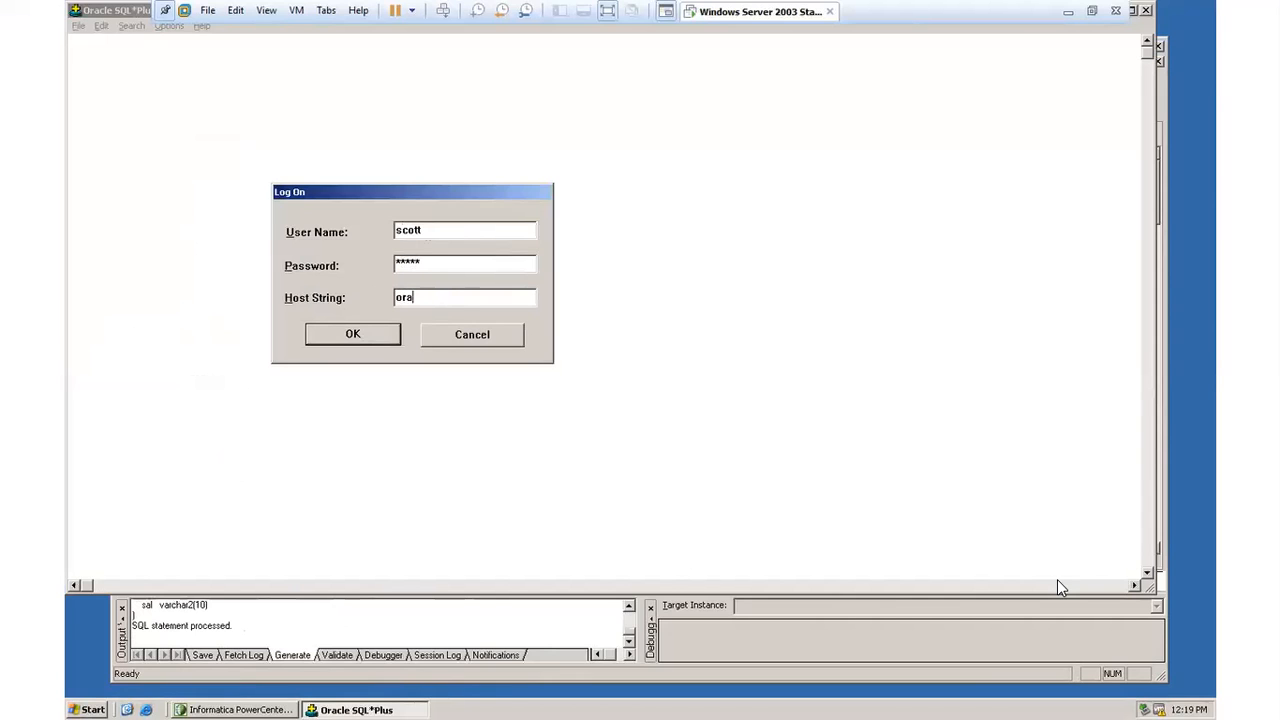
left_click(427, 297)
type("oracle")
left_click(356, 334)
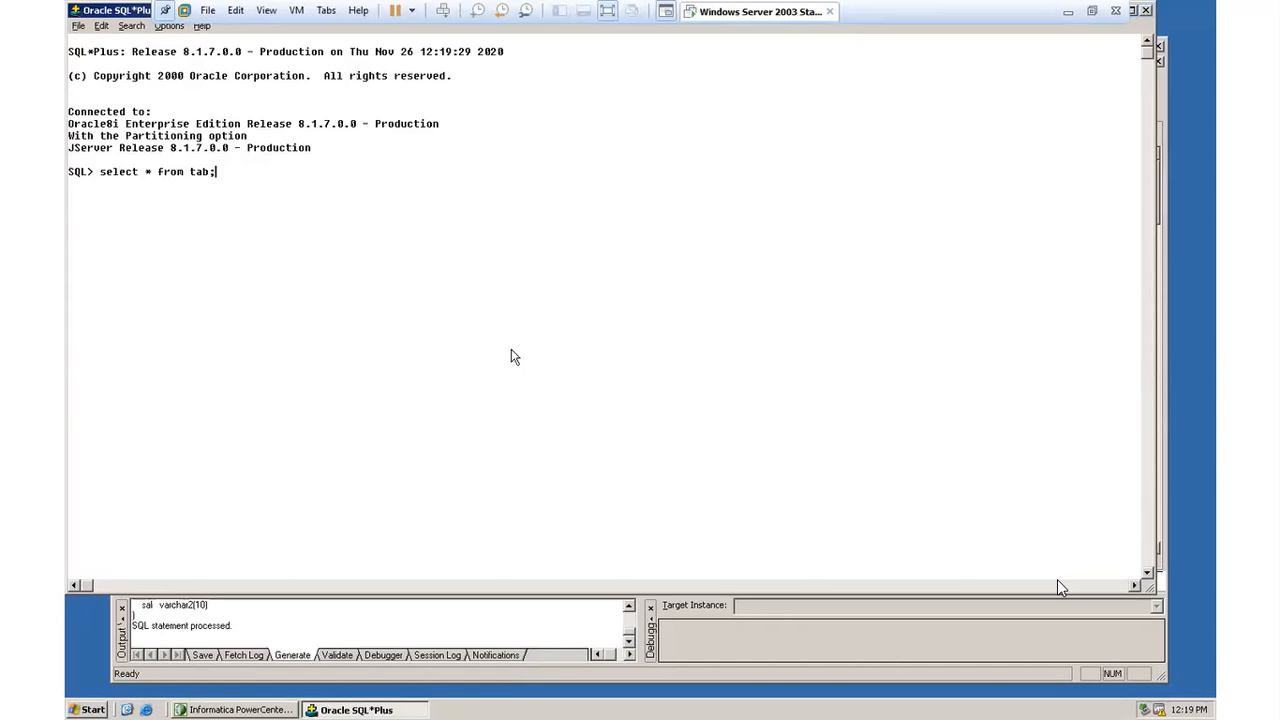
Step: List the database tables with select * from tab; and minimize SQL*Plus after reviewing the list
key("Return")
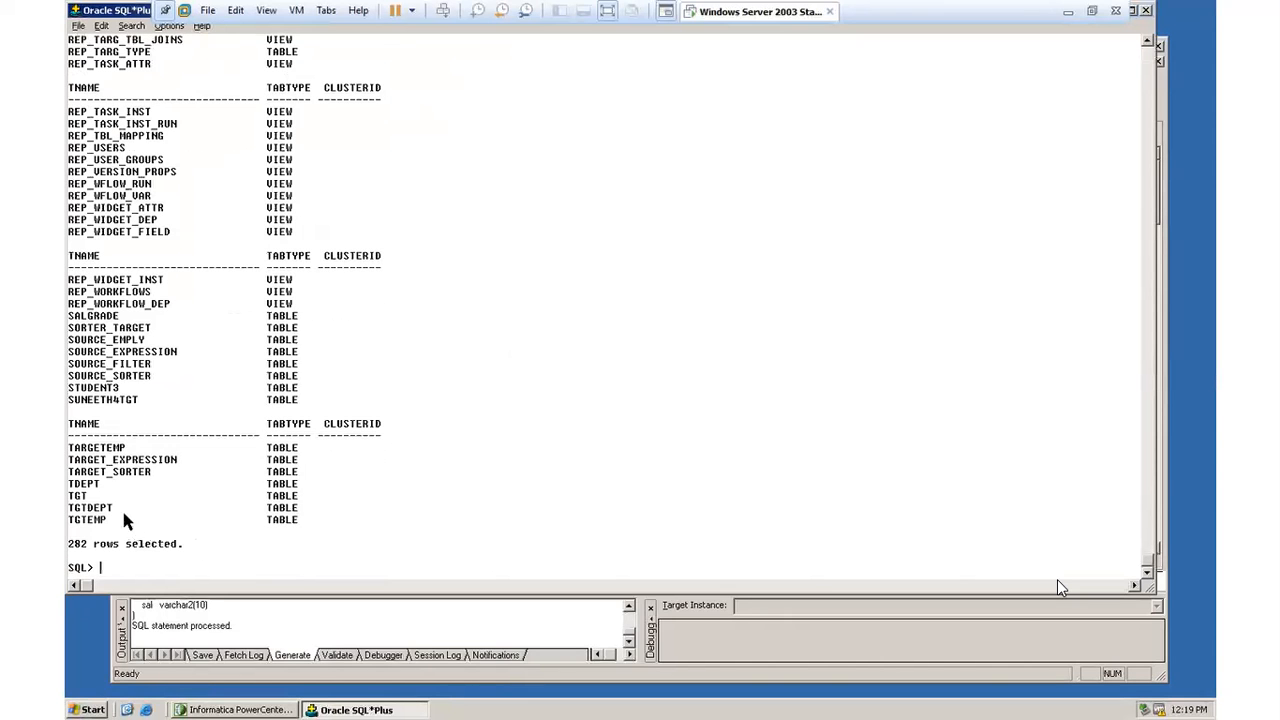
left_click_drag(94, 492, 73, 492)
left_click(170, 518)
double_click(118, 11)
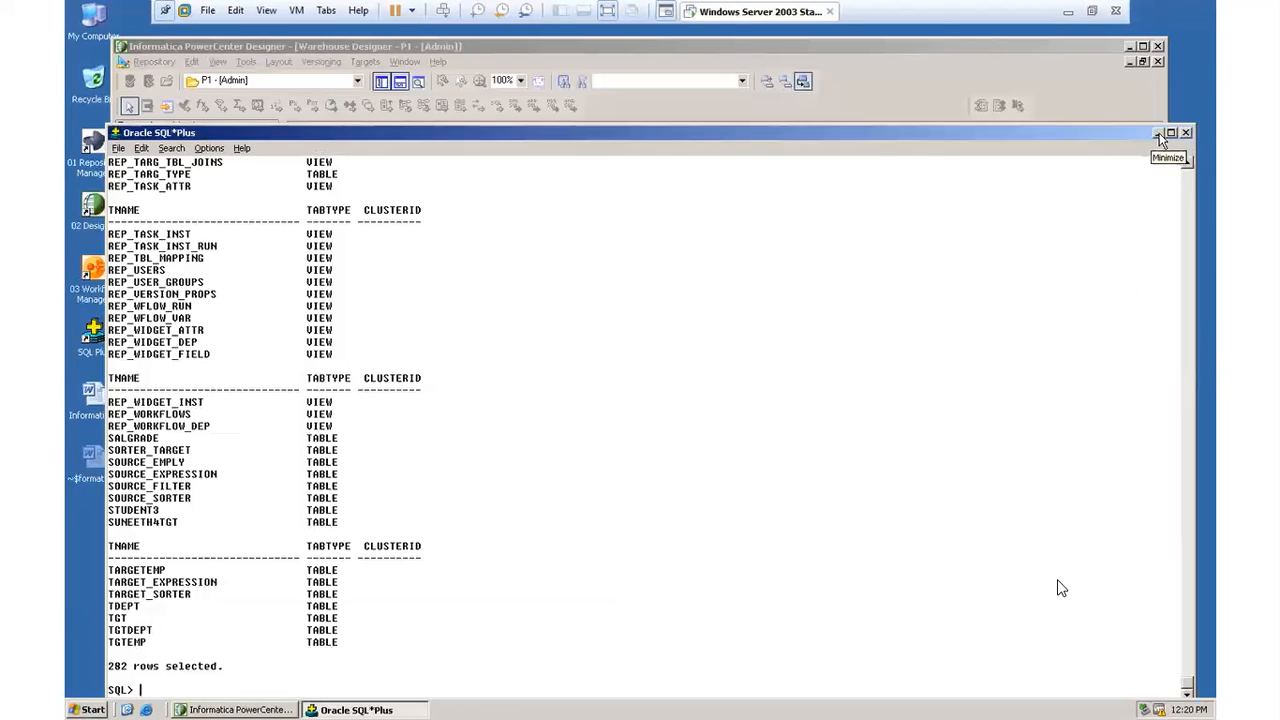
left_click(1157, 133)
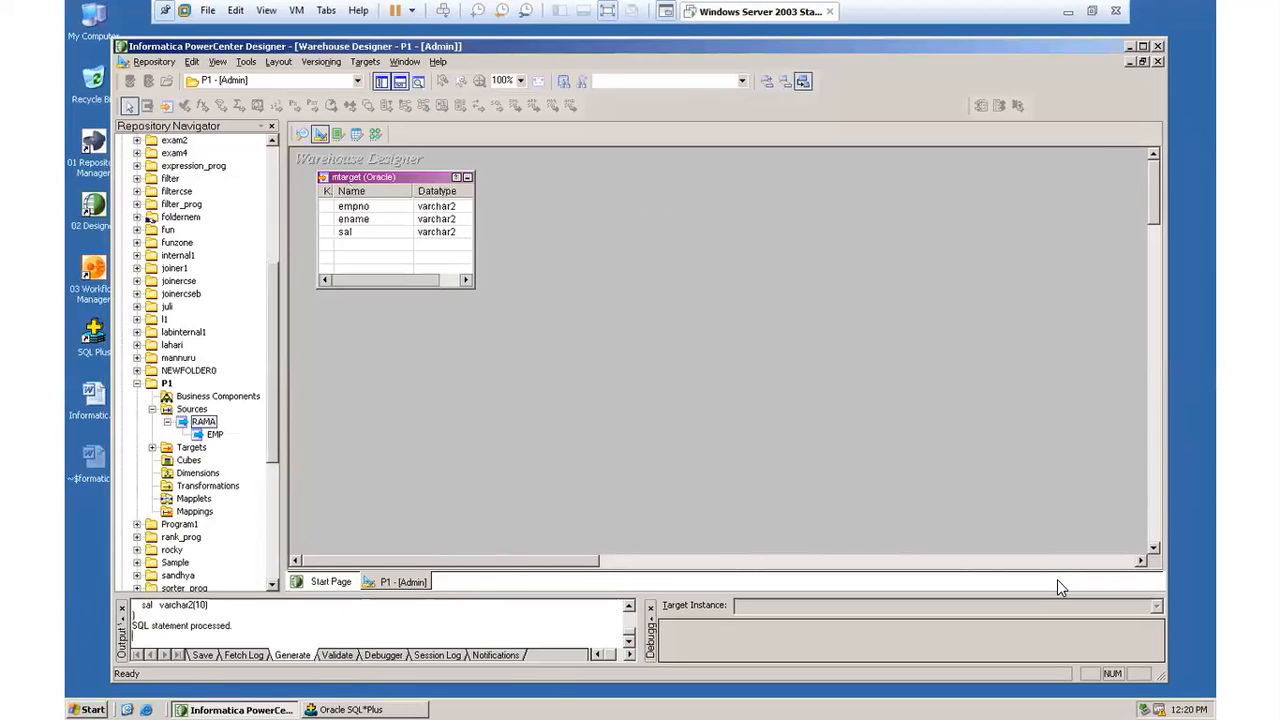
left_click(348, 709)
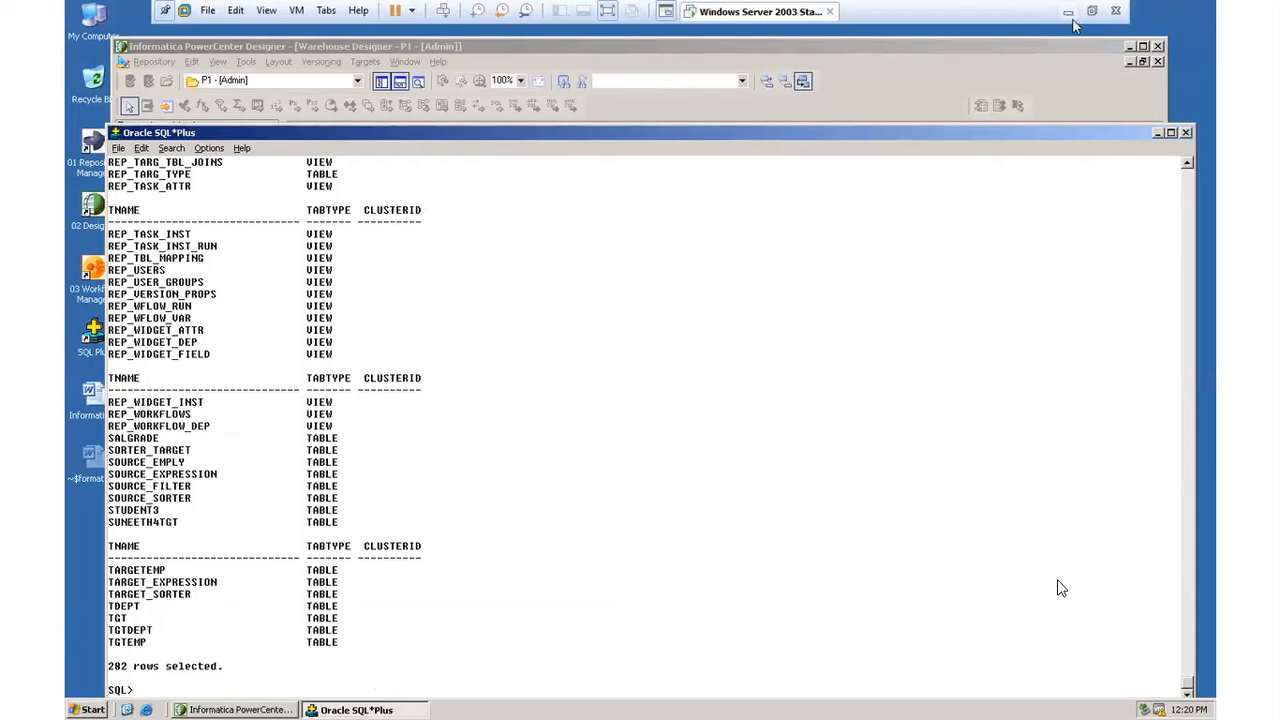
left_click(1128, 46)
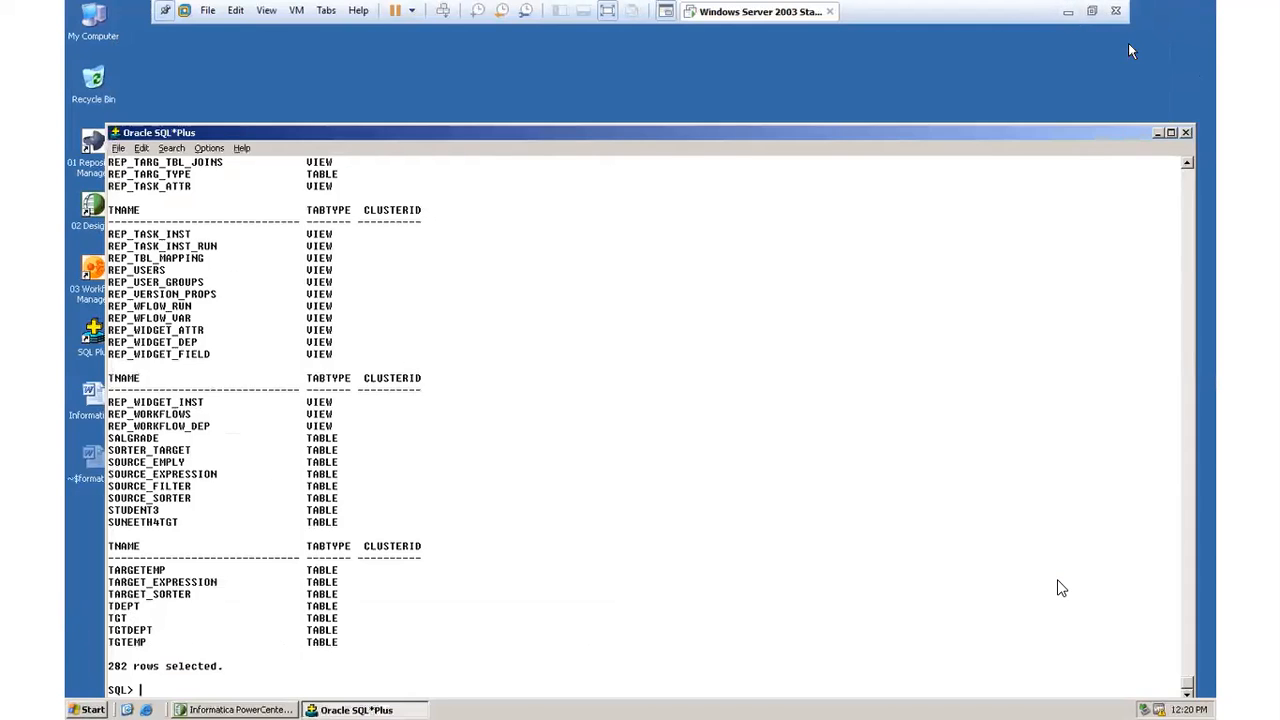
left_click(1158, 134)
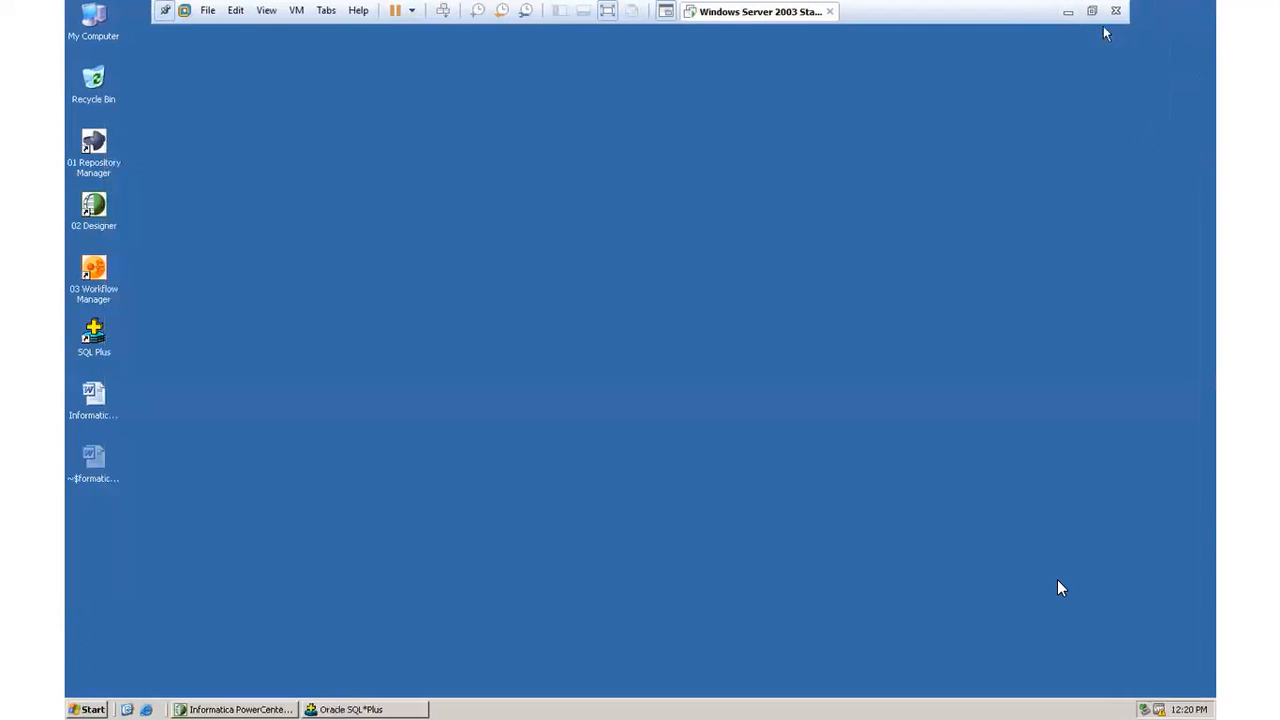
left_click(1069, 18)
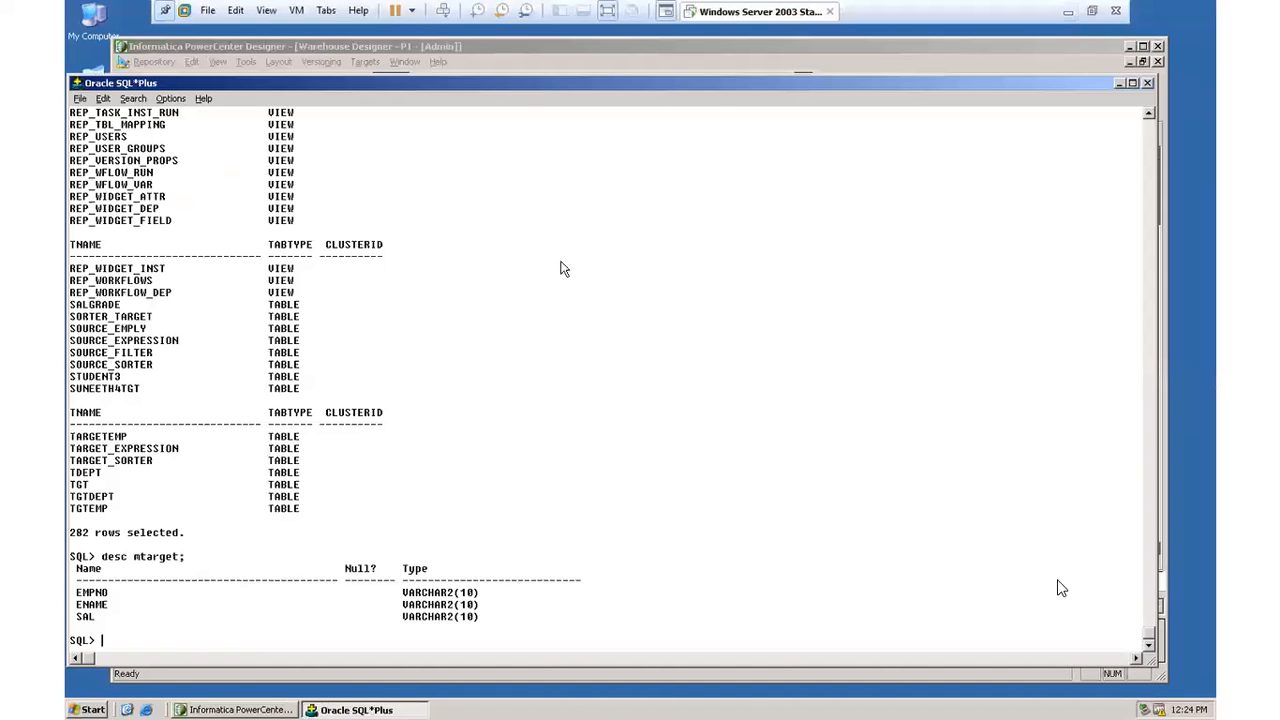
Step: Review the desc mtarget; command and its column listing in SQL*Plus, and return to PowerCenter Designer
left_click_drag(101, 556, 214, 570)
left_click(306, 583)
left_click(1121, 83)
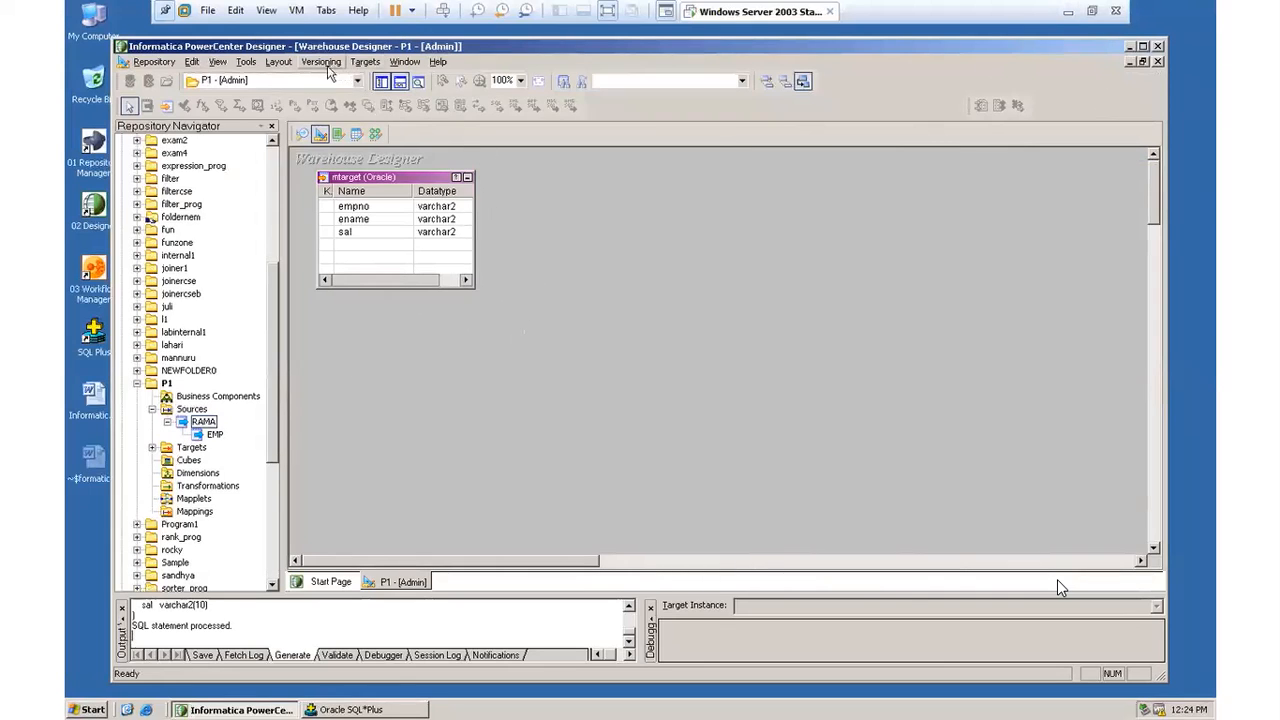
Step: Switch to the Mapping Designer and expand the targets of folder P1 in the navigator
left_click(248, 64)
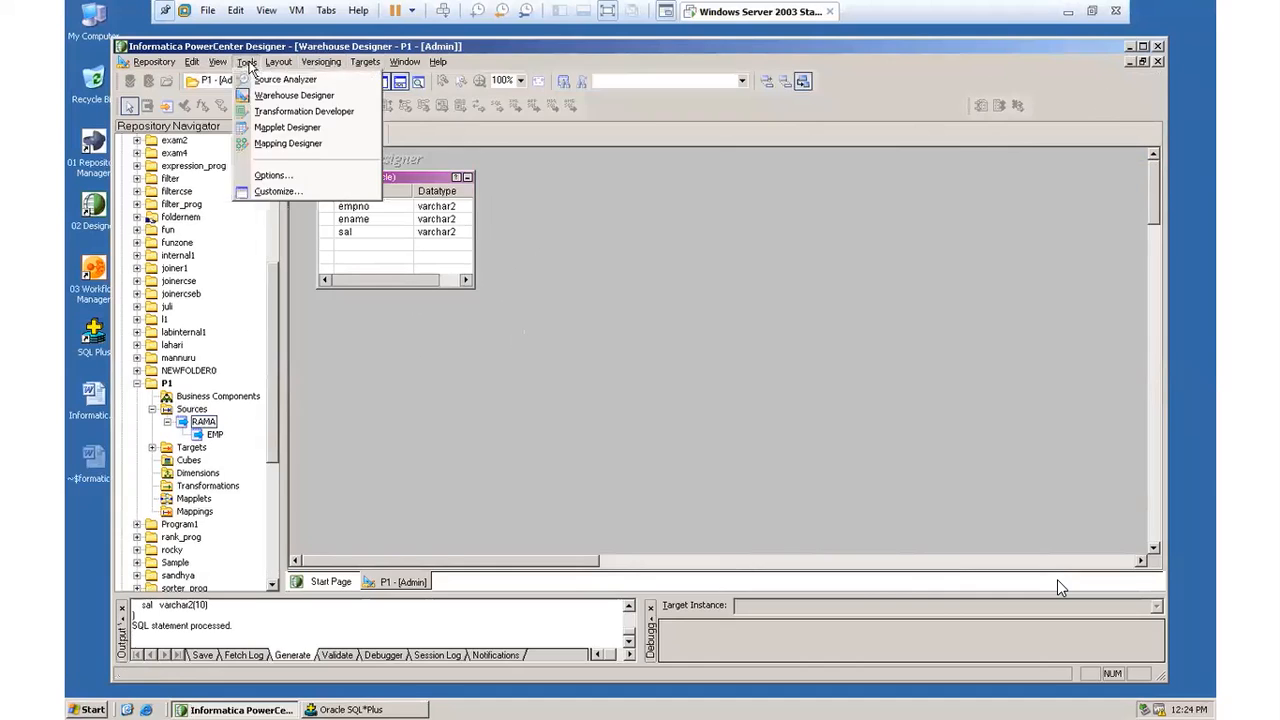
left_click(277, 146)
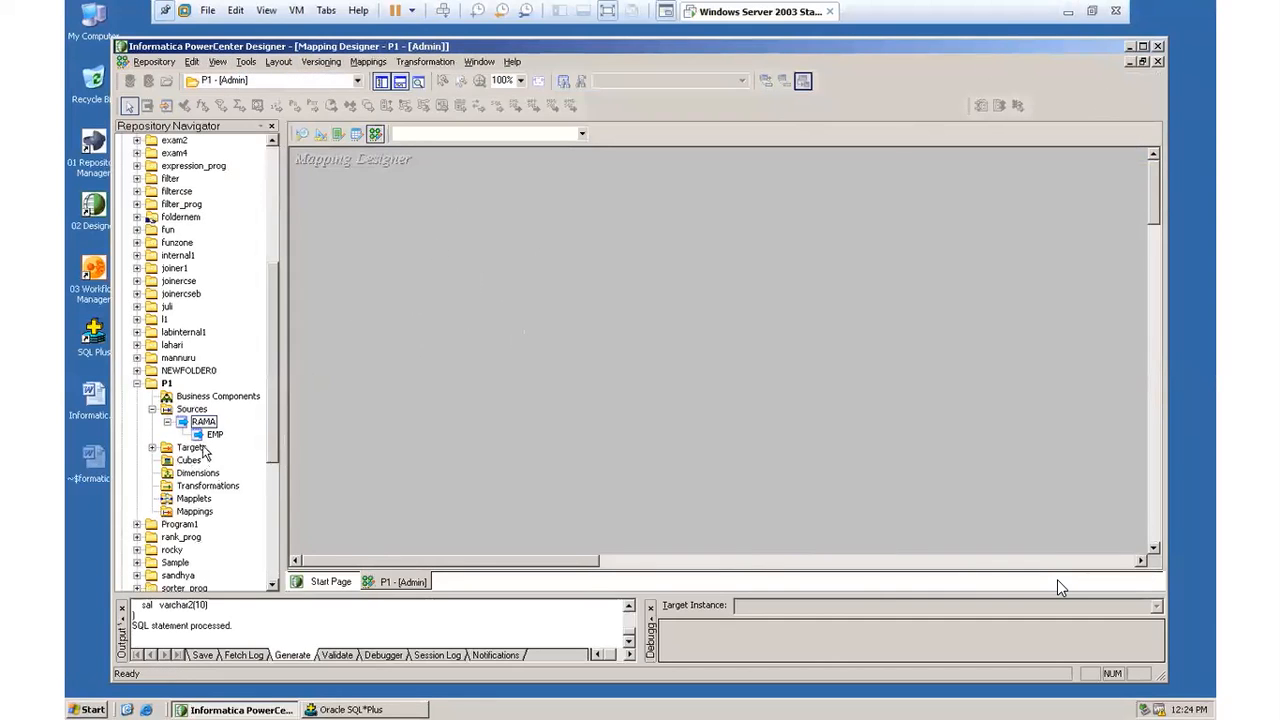
left_click(153, 448)
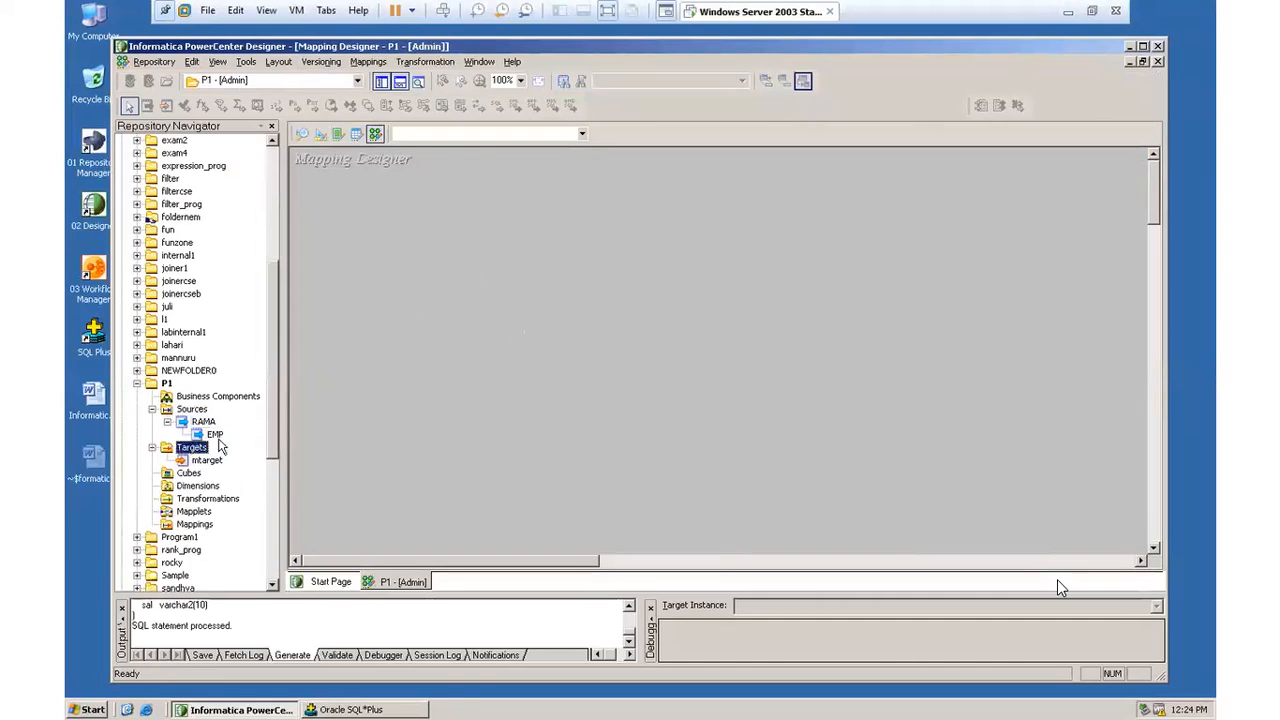
Step: Create a new mapping named p1_mapping in folder P1
left_click_drag(214, 435, 360, 209)
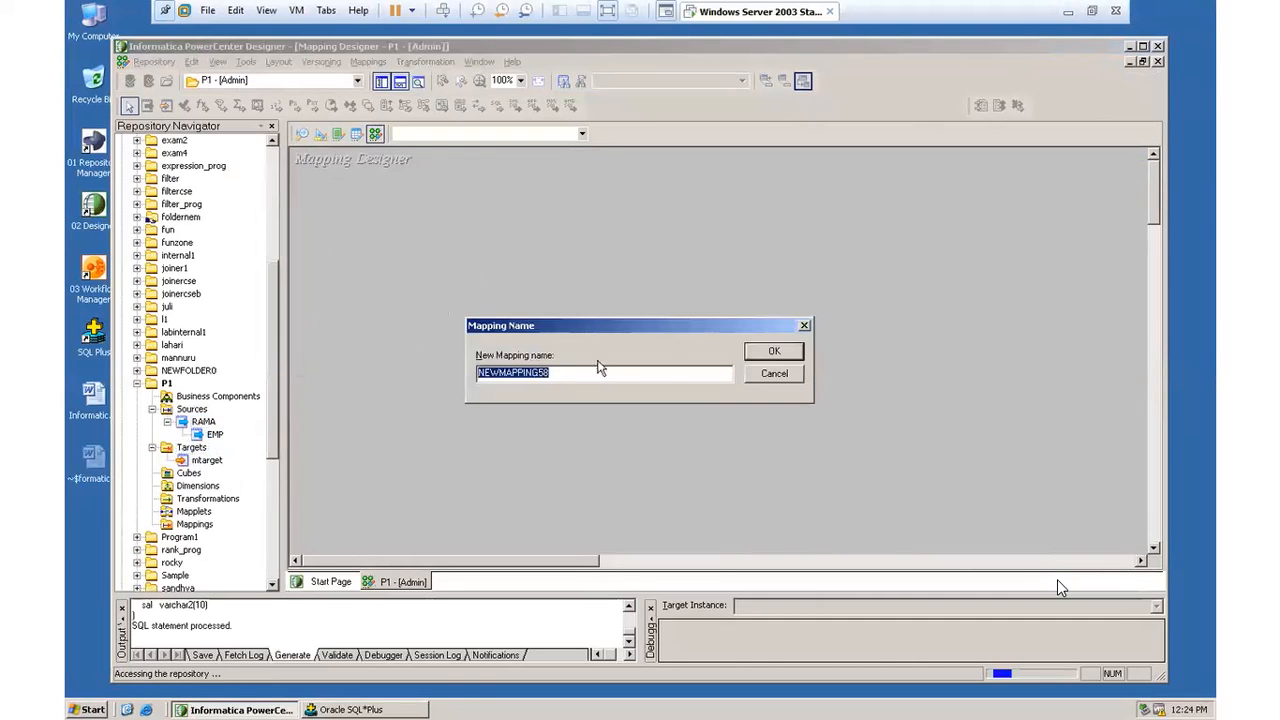
left_click(804, 326)
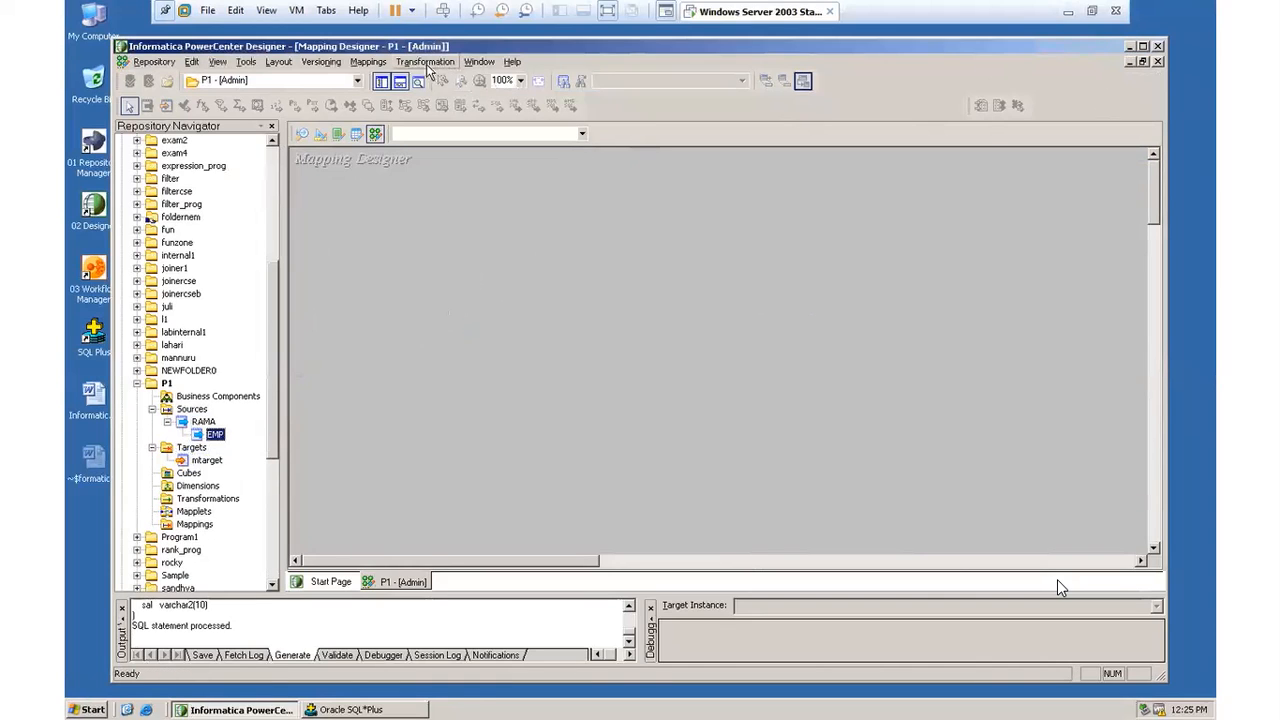
left_click(366, 62)
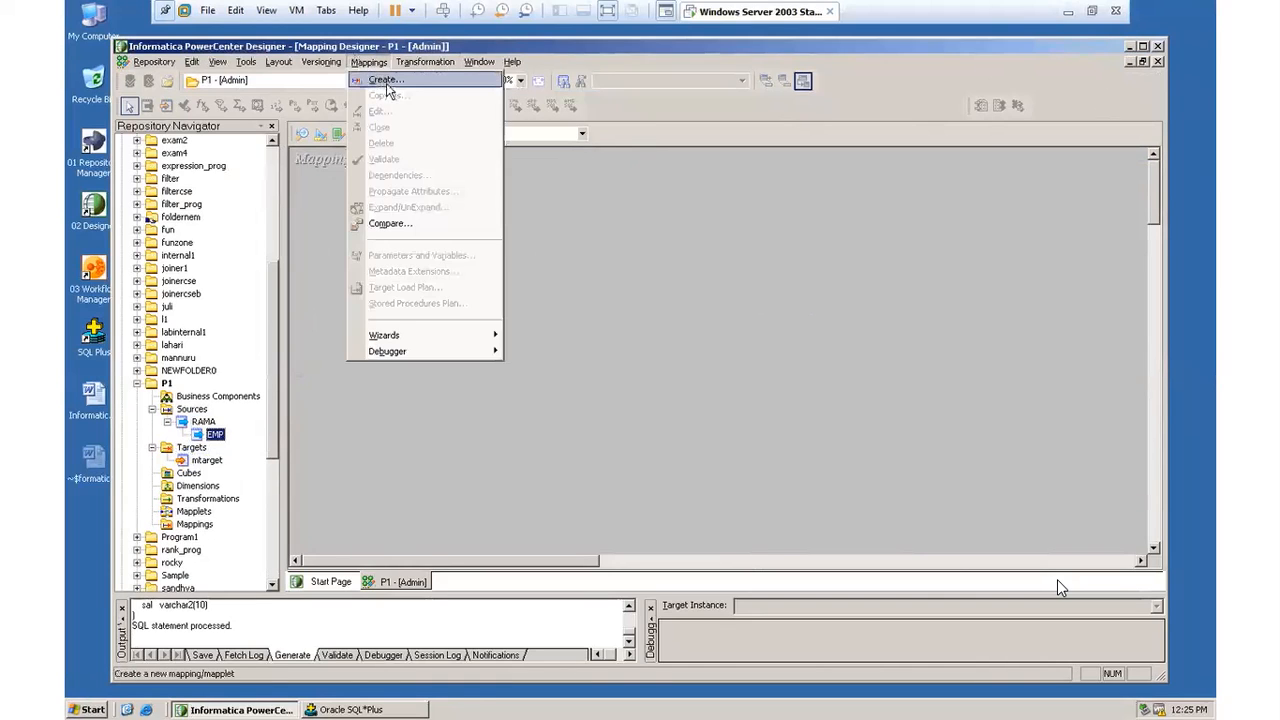
left_click(386, 80)
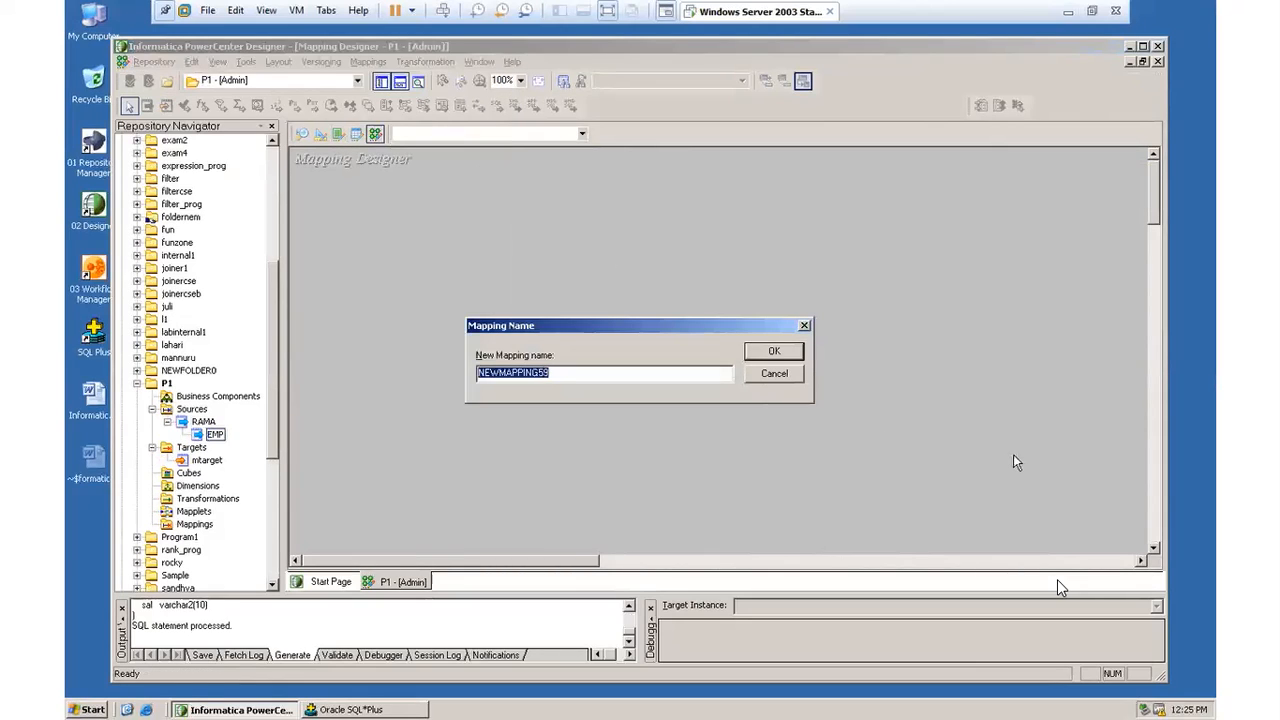
key("BackSpace")
left_click(789, 350)
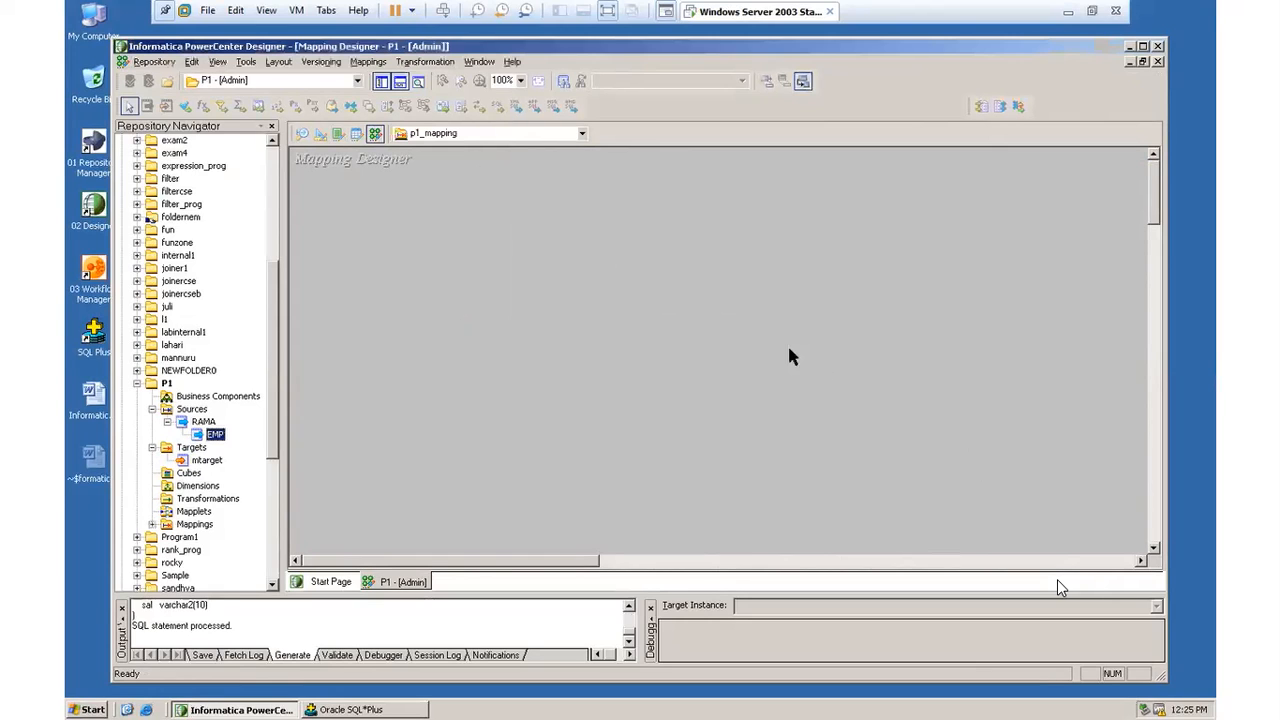
Step: Add the EMP source and the mtarget target to p1_mapping, iconizing the EMP source and moving its source qualifier below it
left_click_drag(214, 434, 338, 200)
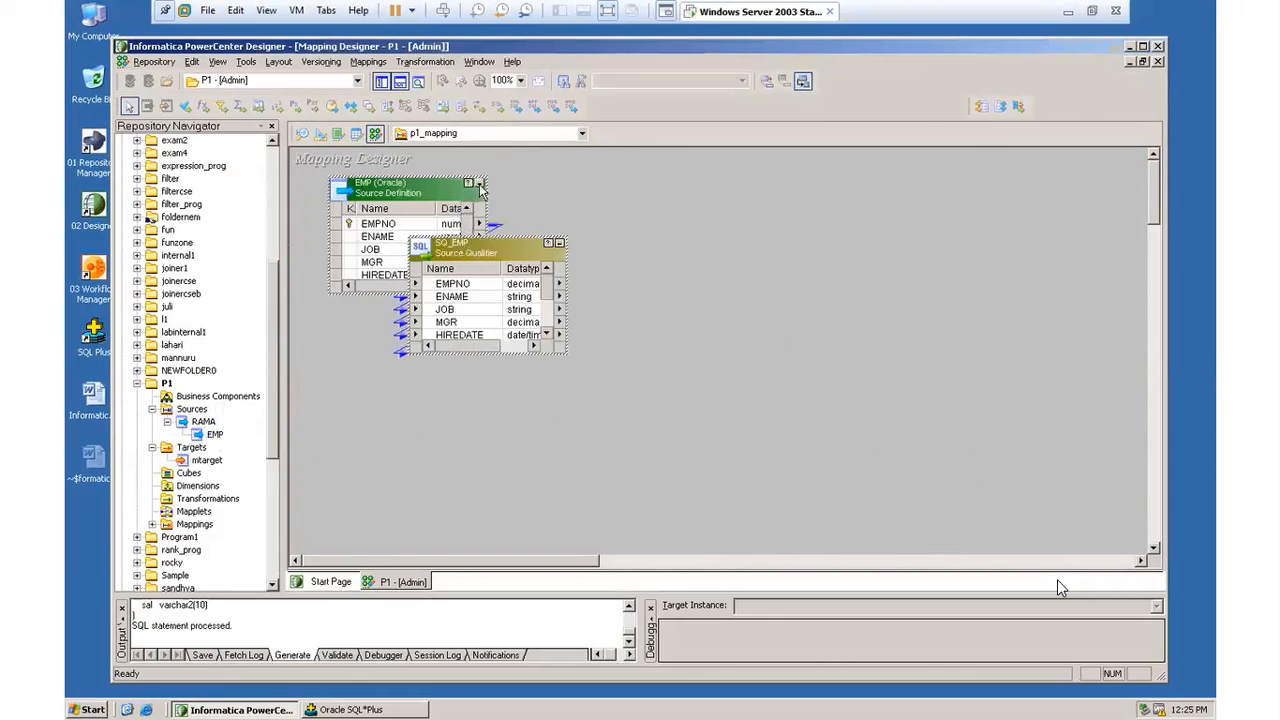
left_click(480, 185)
left_click_drag(494, 249, 492, 281)
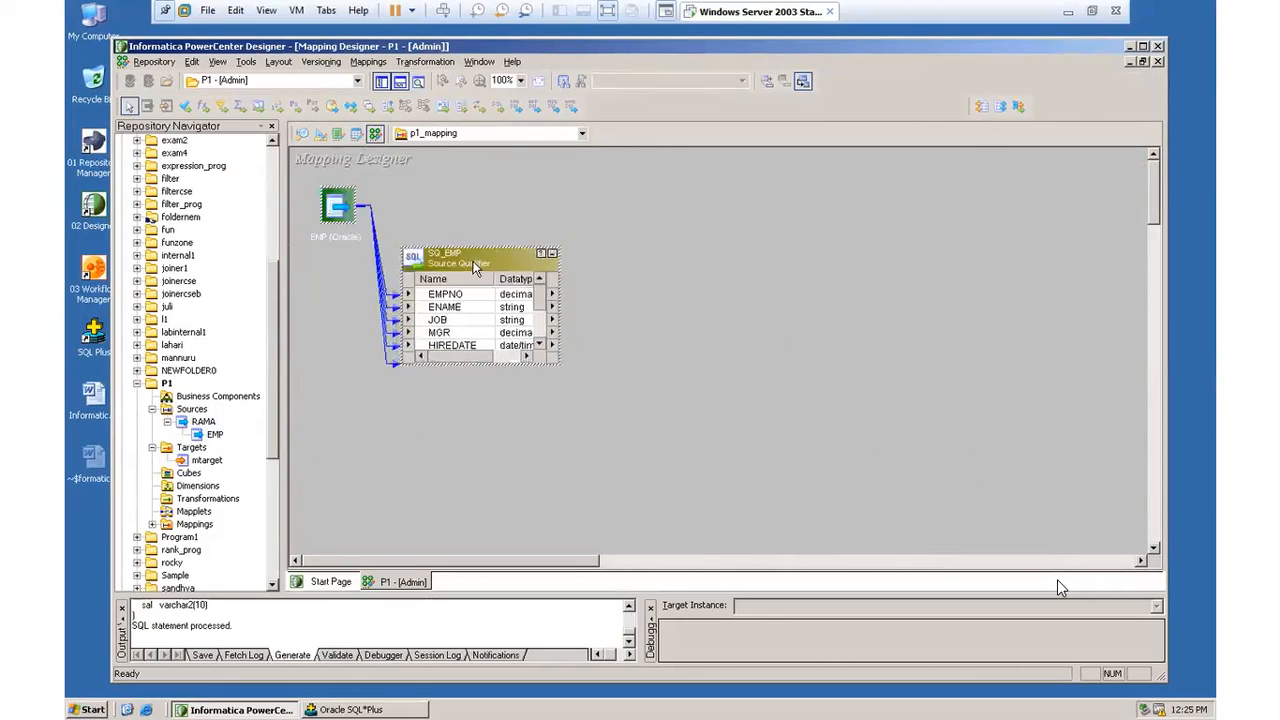
left_click_drag(208, 461, 858, 202)
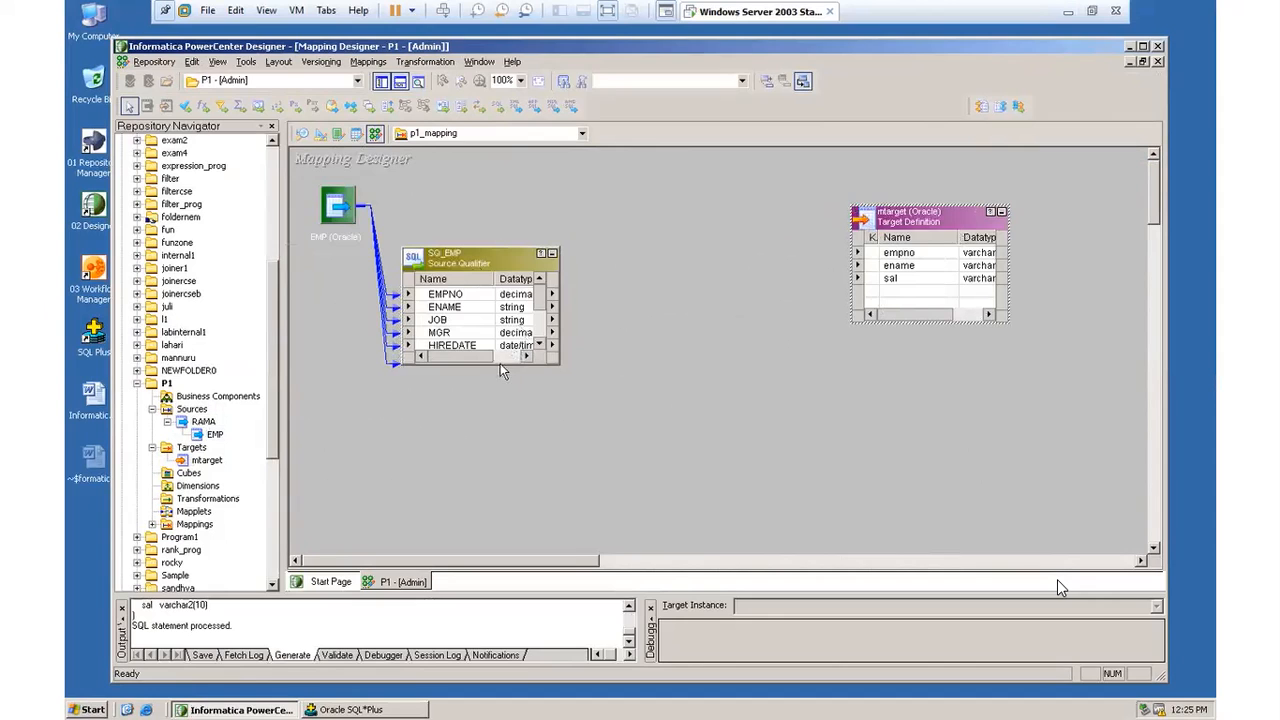
Step: Enlarge the SQ_EMP source qualifier and the mtarget target, and reposition both in the mapping
left_click_drag(508, 363, 509, 447)
left_click_drag(497, 262, 491, 205)
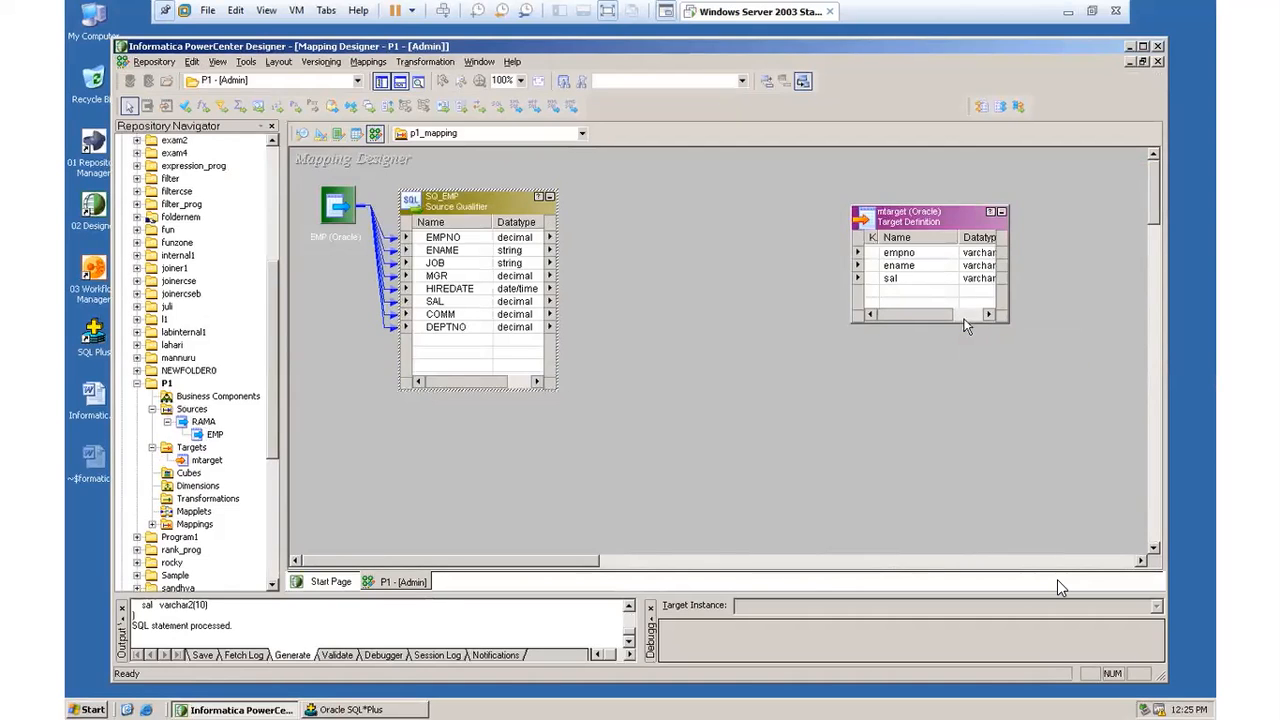
left_click_drag(965, 321, 965, 435)
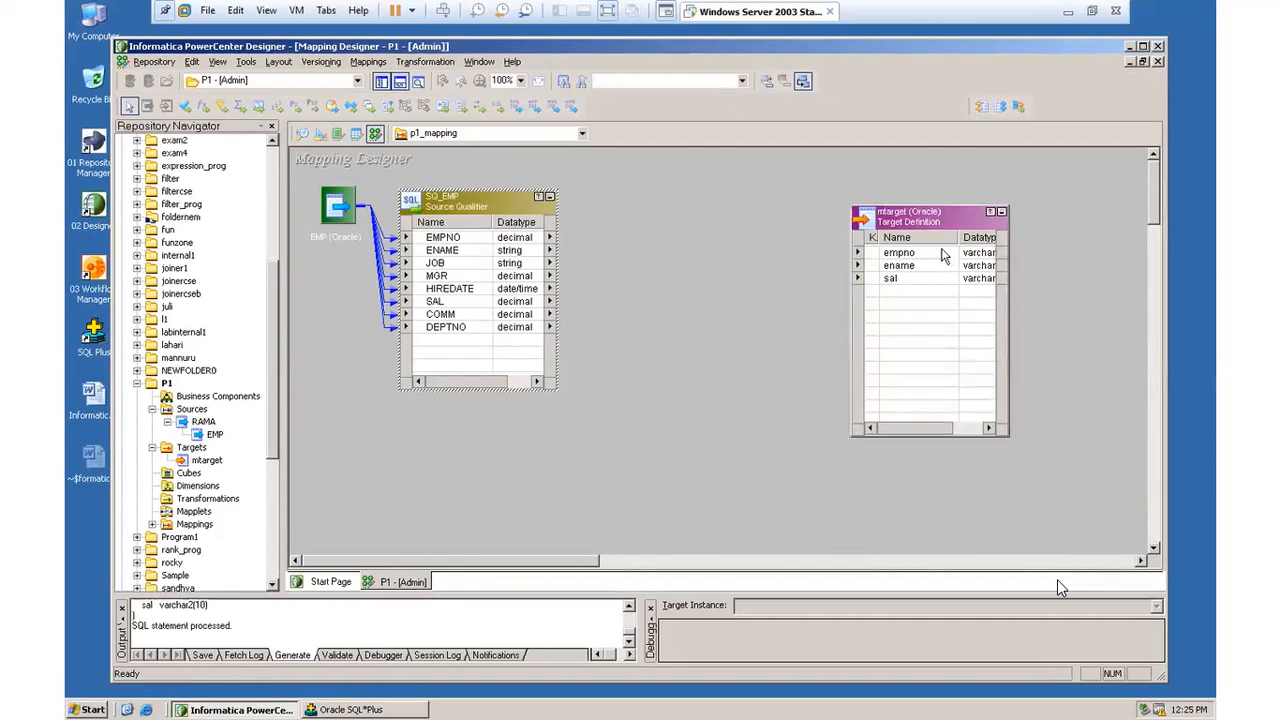
left_click_drag(936, 228, 904, 222)
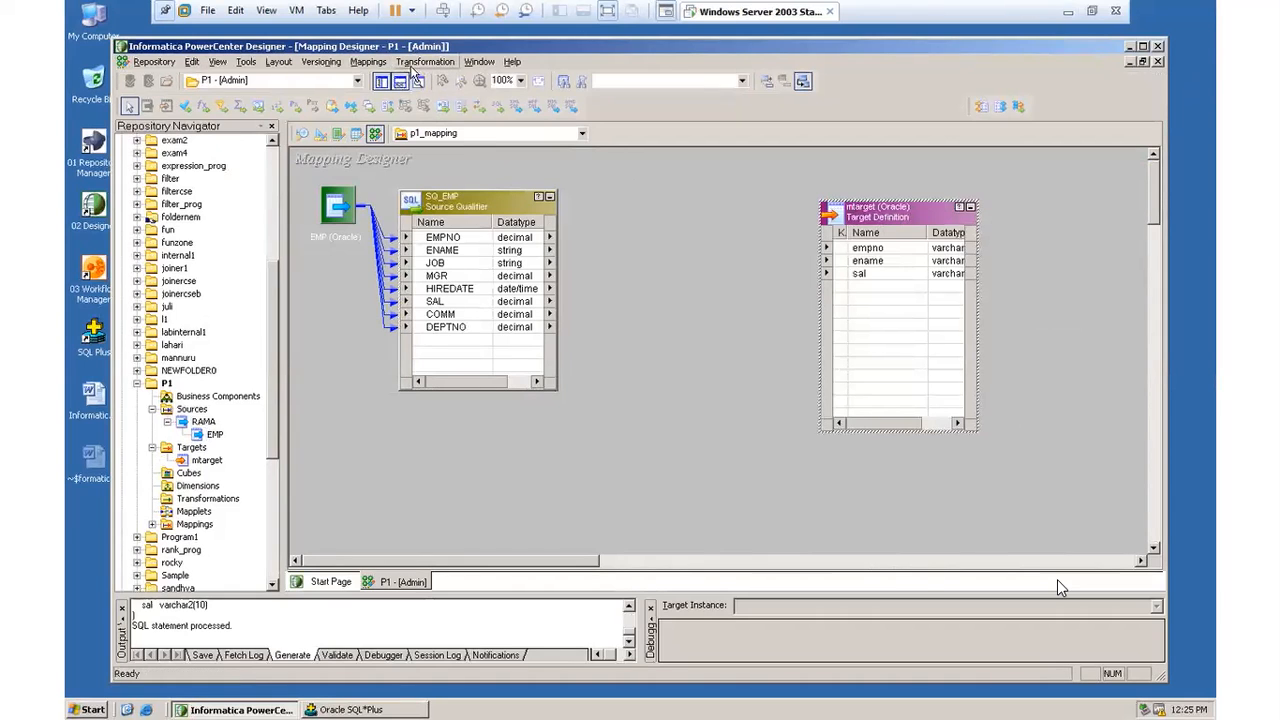
left_click(370, 63)
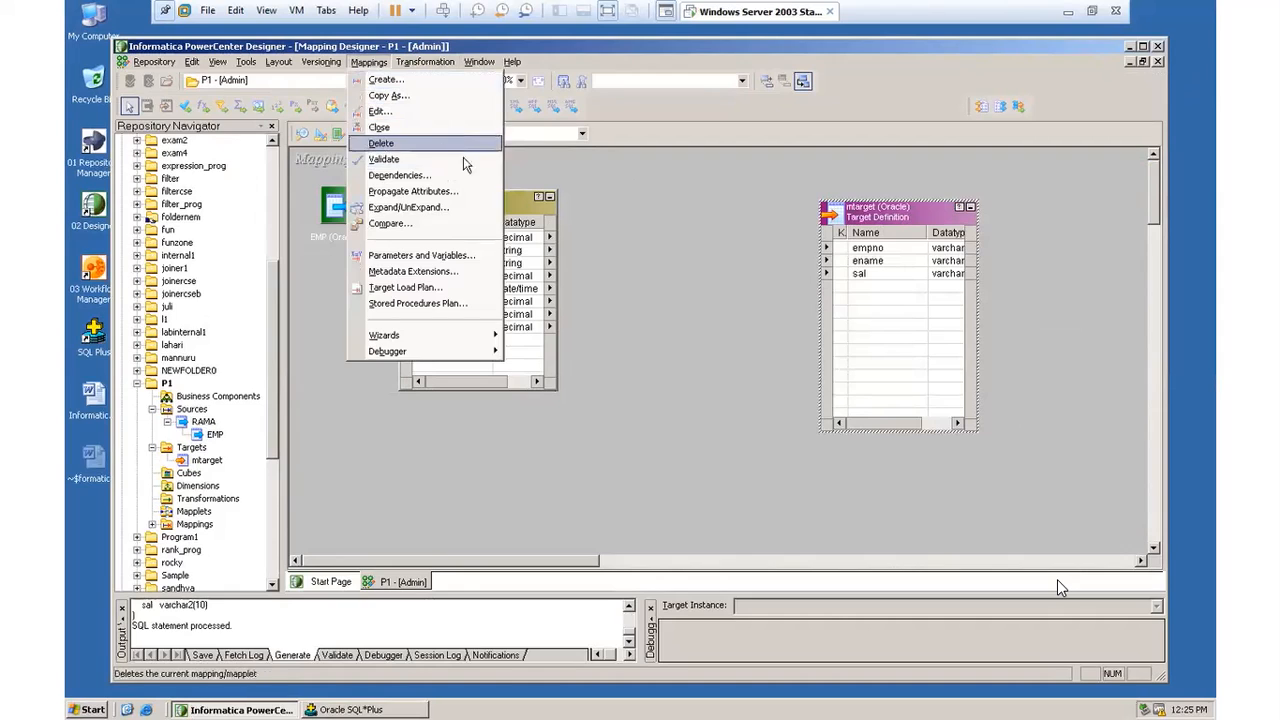
left_click(626, 181)
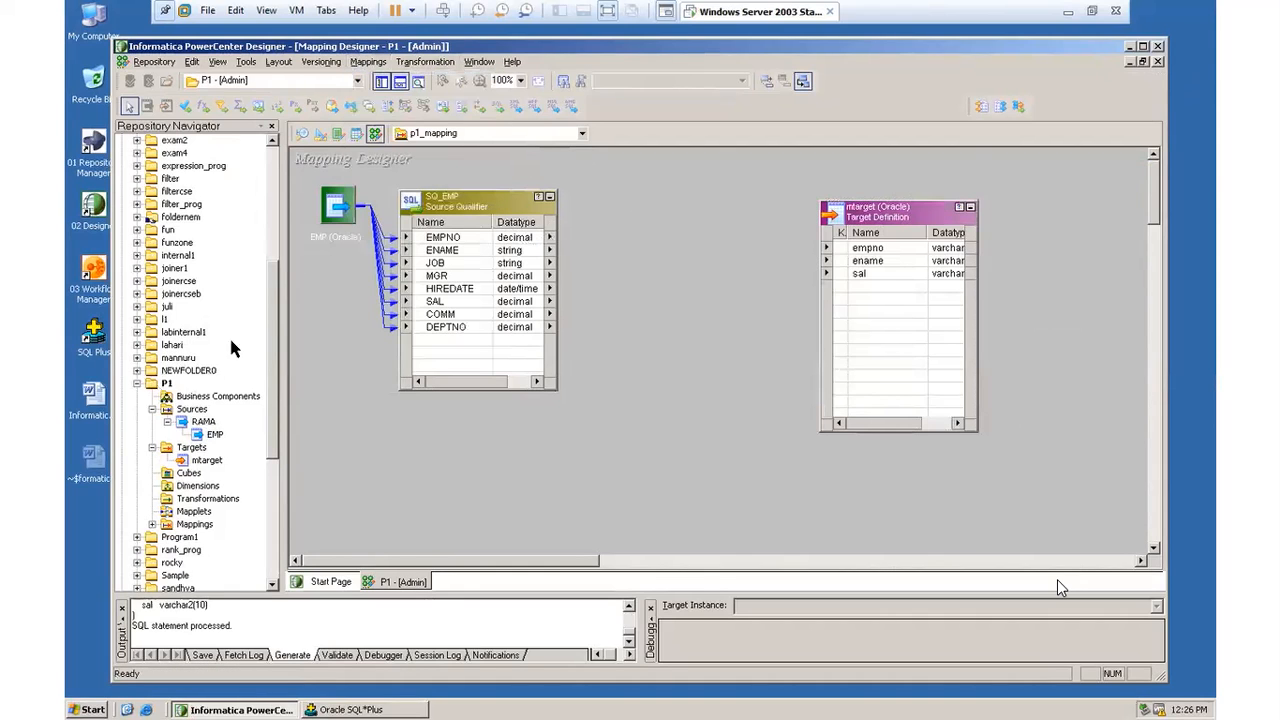
left_click_drag(515, 210, 521, 184)
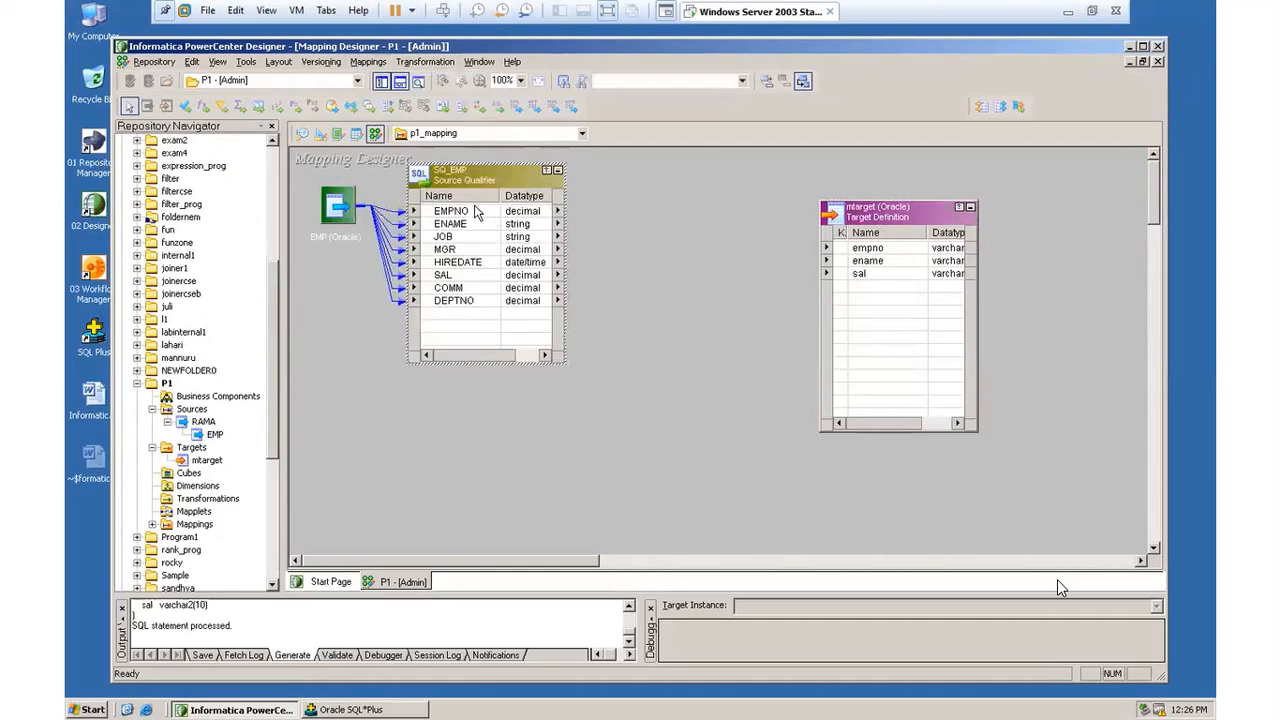
right_click(478, 220)
left_click(506, 214)
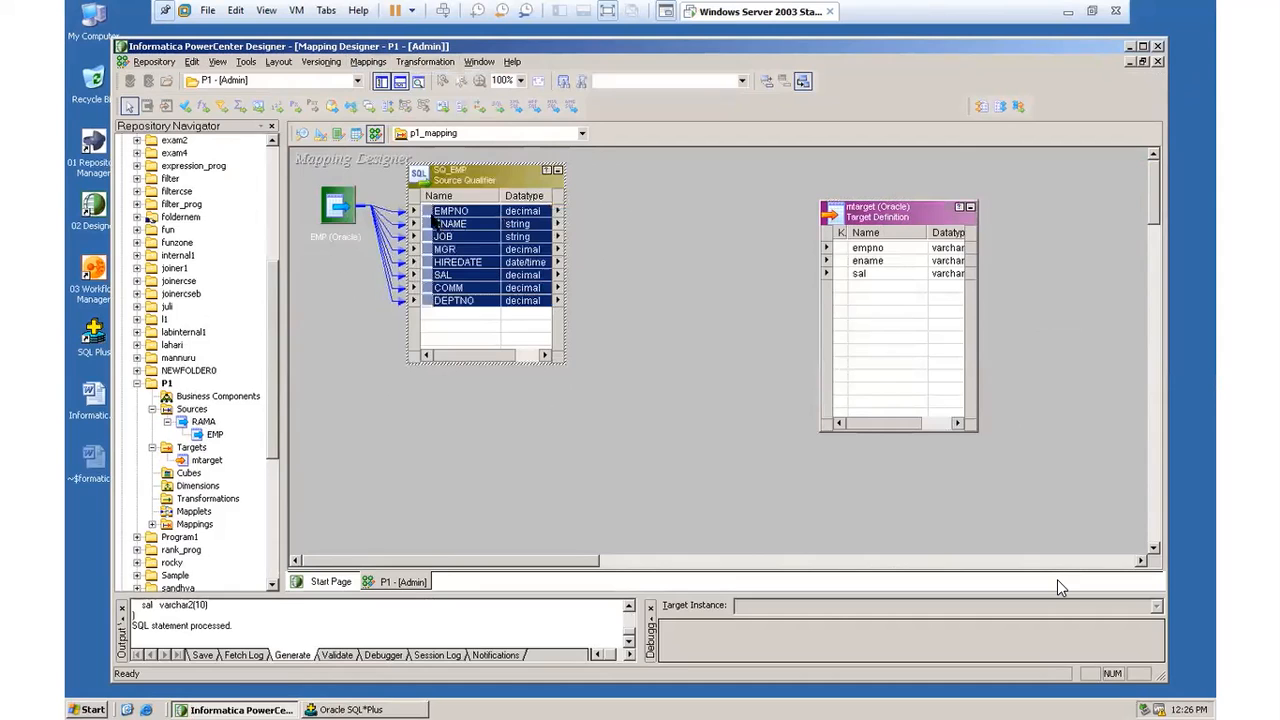
left_click_drag(433, 222, 510, 231)
left_click(661, 243)
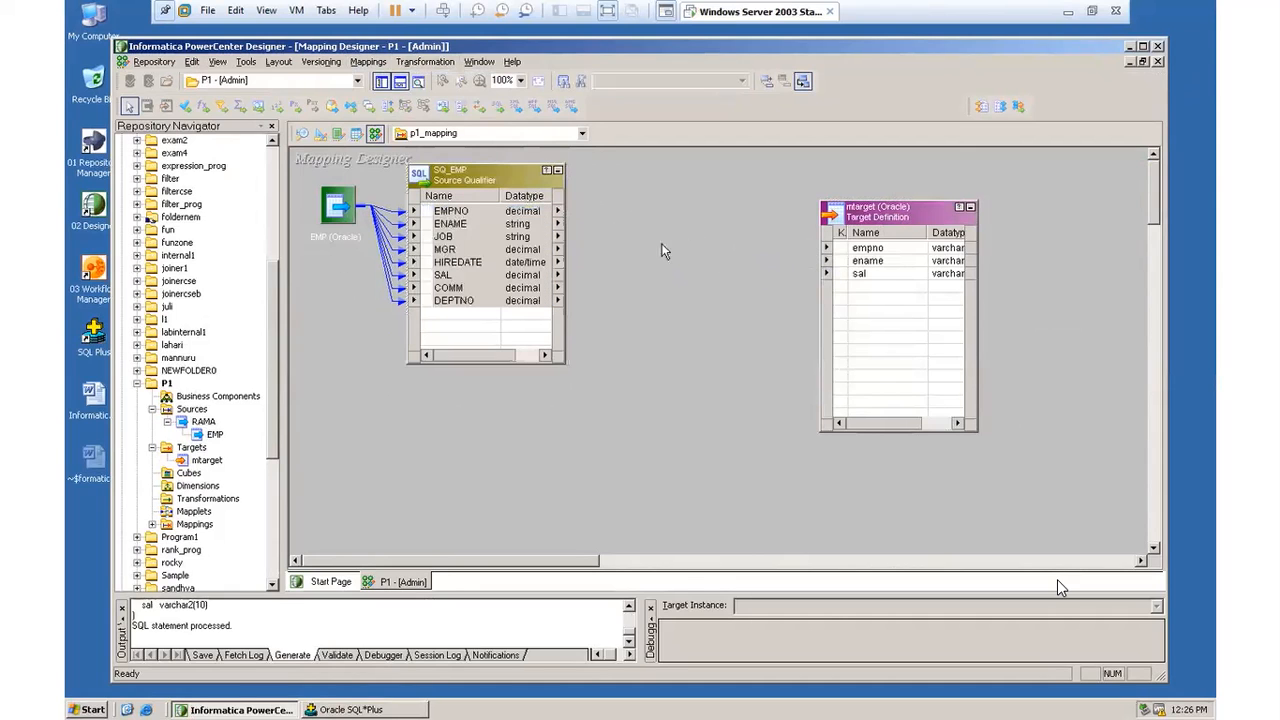
Step: Link the EMPNO, ENAME and SAL ports of SQ_EMP to empno, ename and sal in mtarget
left_click(470, 219)
left_click(440, 211)
left_click_drag(440, 211, 868, 250)
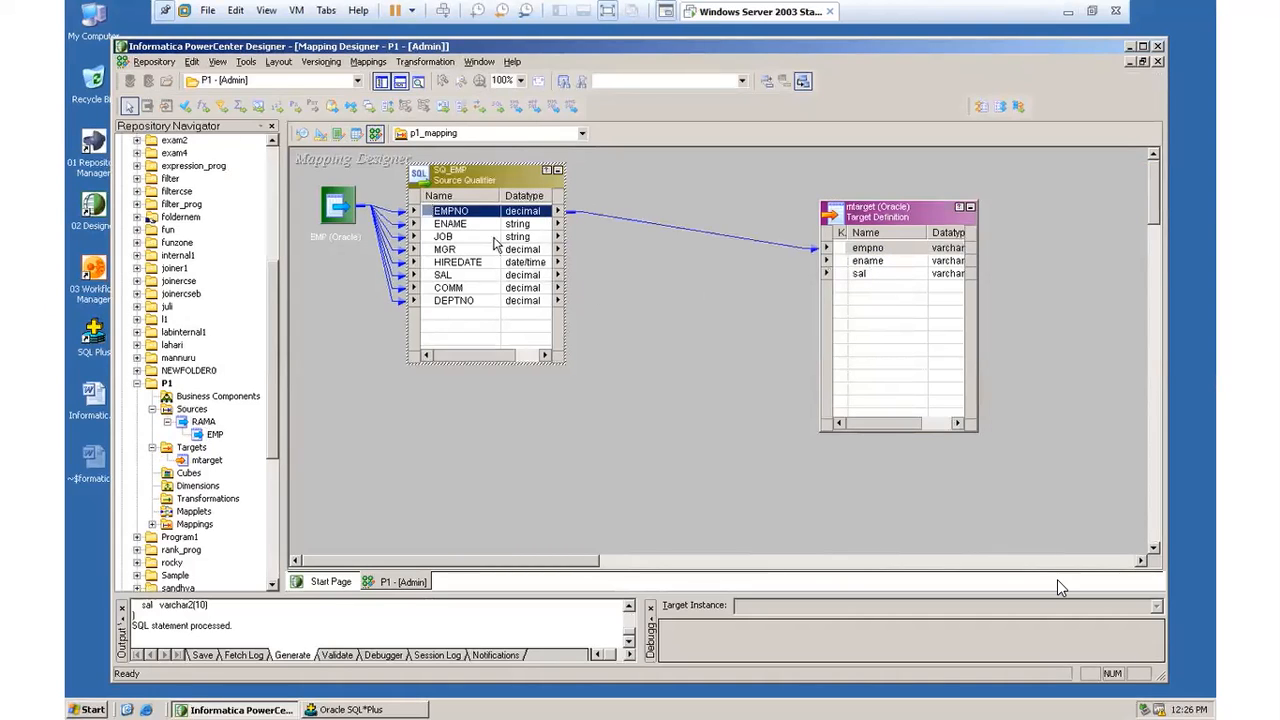
left_click_drag(476, 226, 866, 261)
left_click_drag(446, 277, 860, 274)
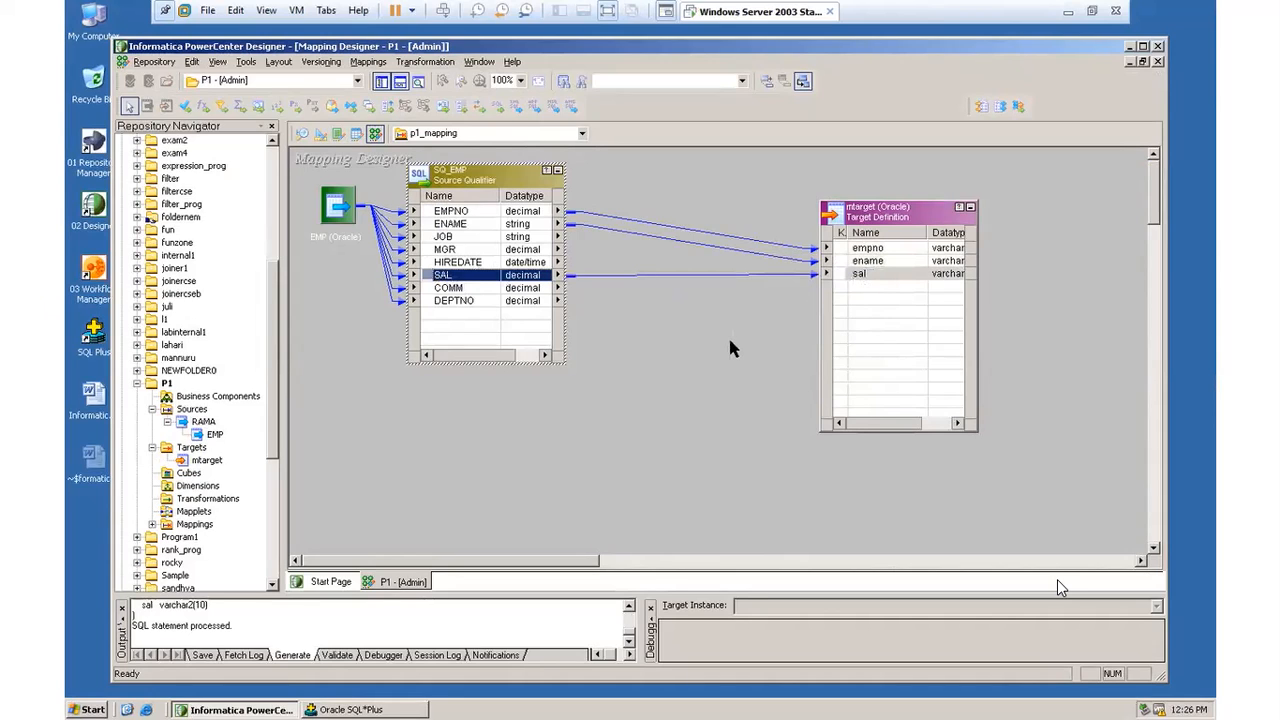
Step: Validate p1_mapping and save it to the repository
left_click(368, 62)
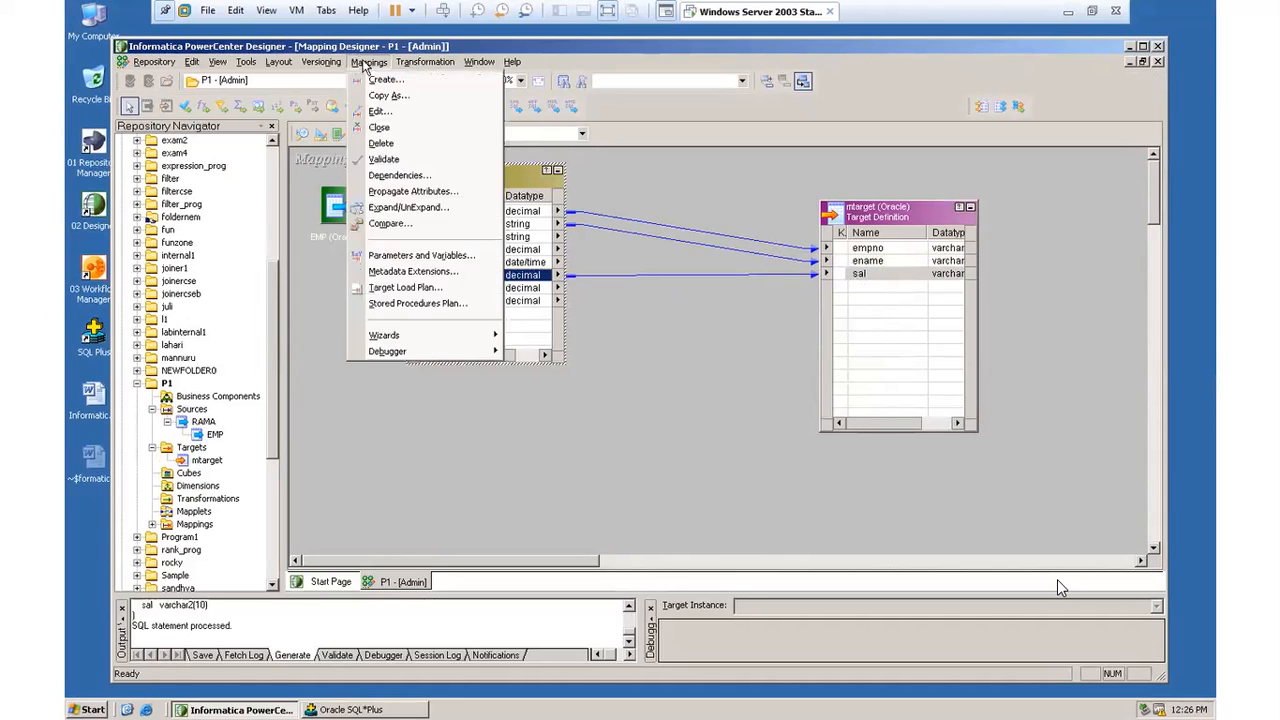
left_click(381, 159)
left_click(172, 63)
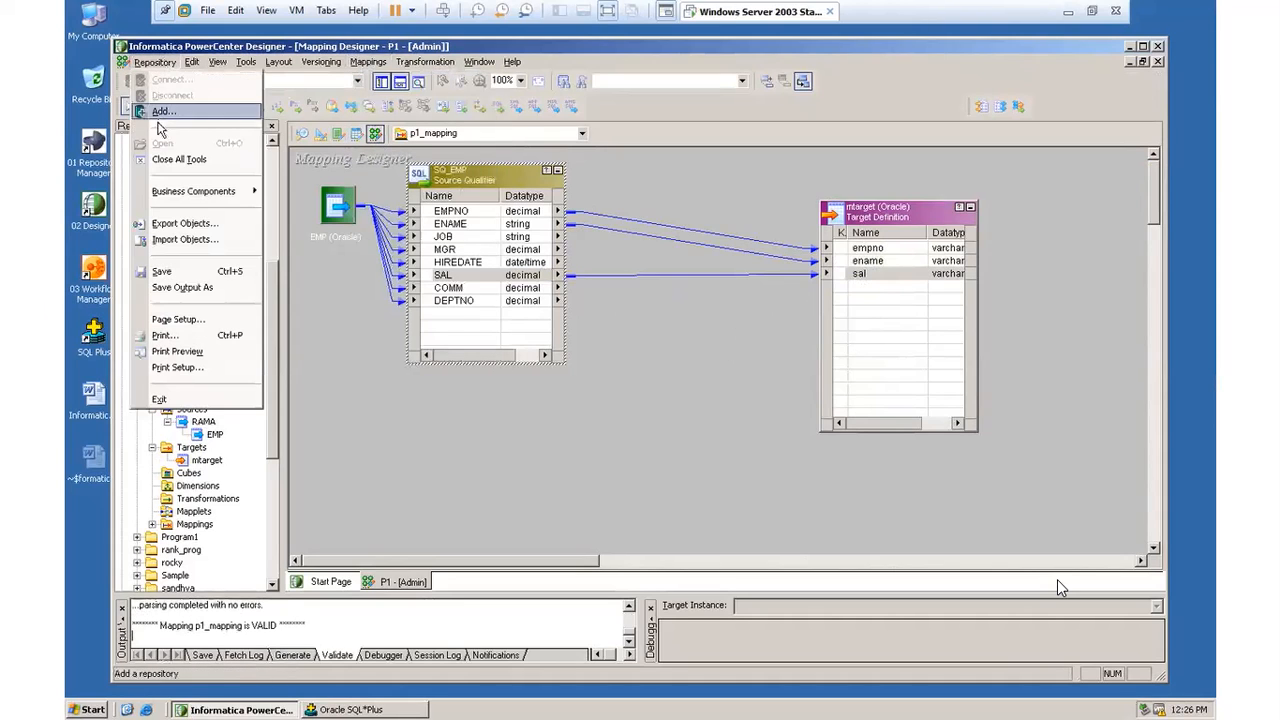
left_click(172, 271)
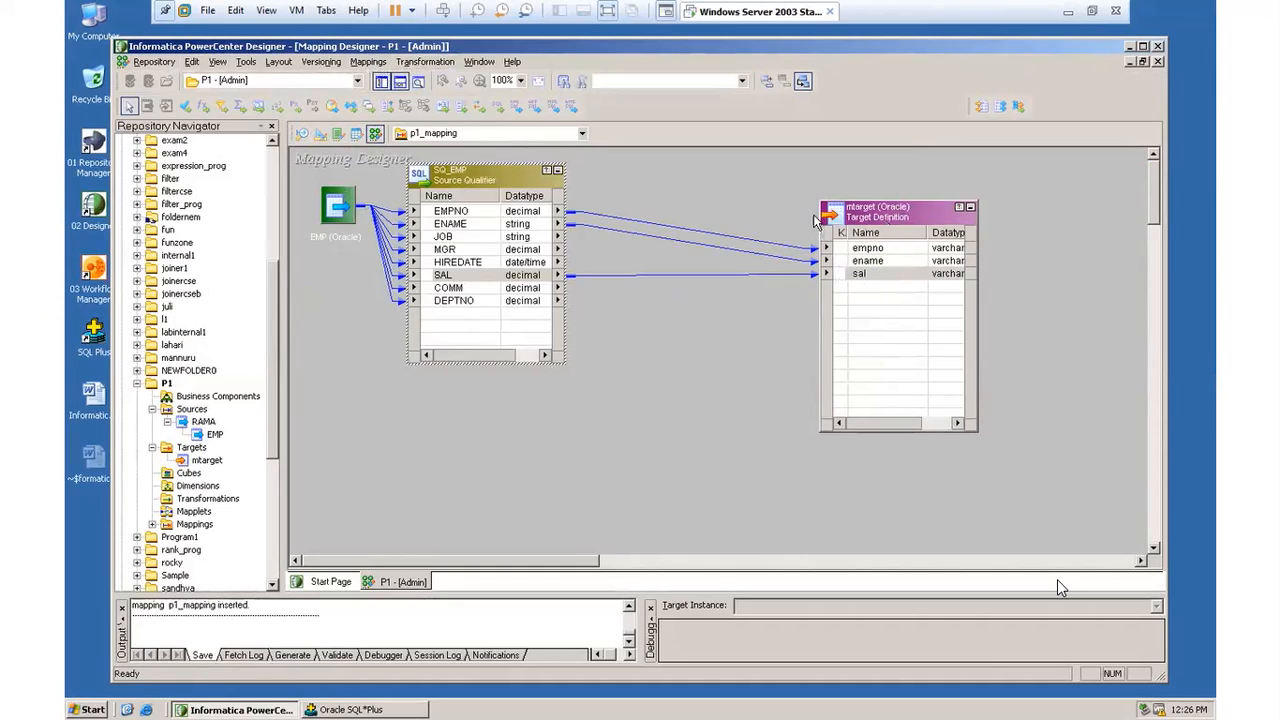
Step: Minimize PowerCenter Designer, launch Workflow Manager and dismiss its startup tip
left_click(1130, 61)
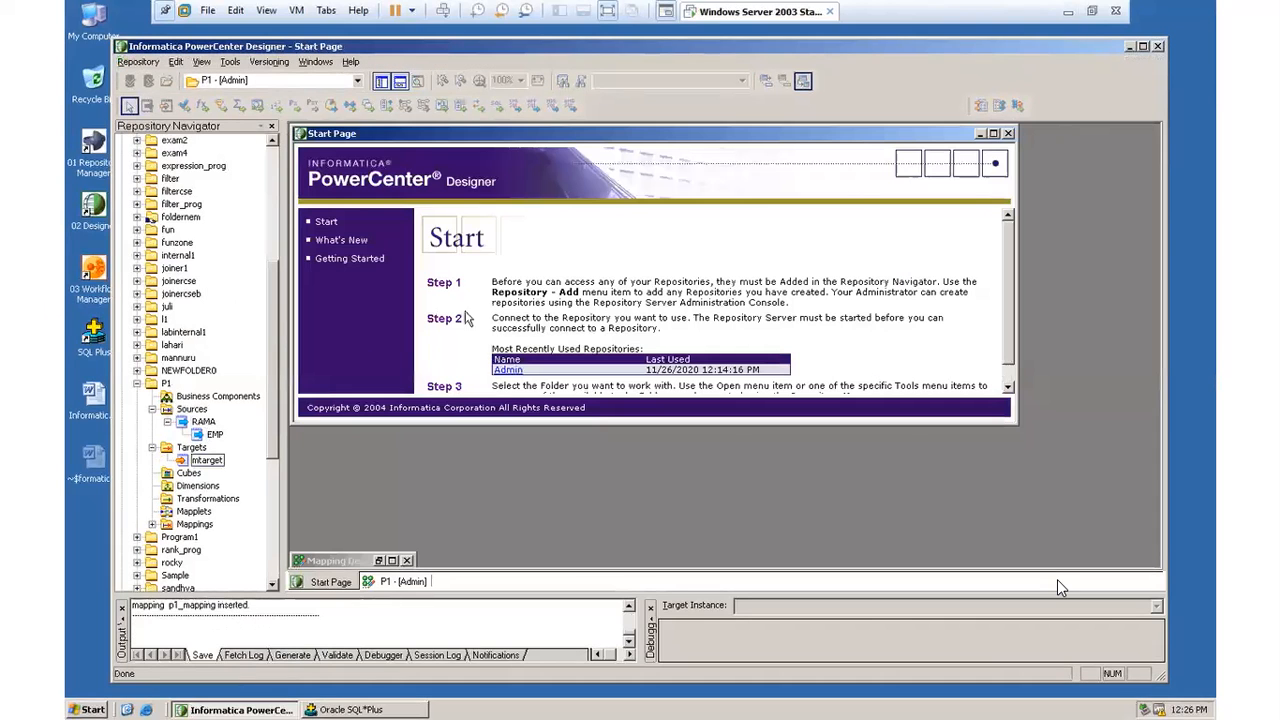
left_click(1128, 47)
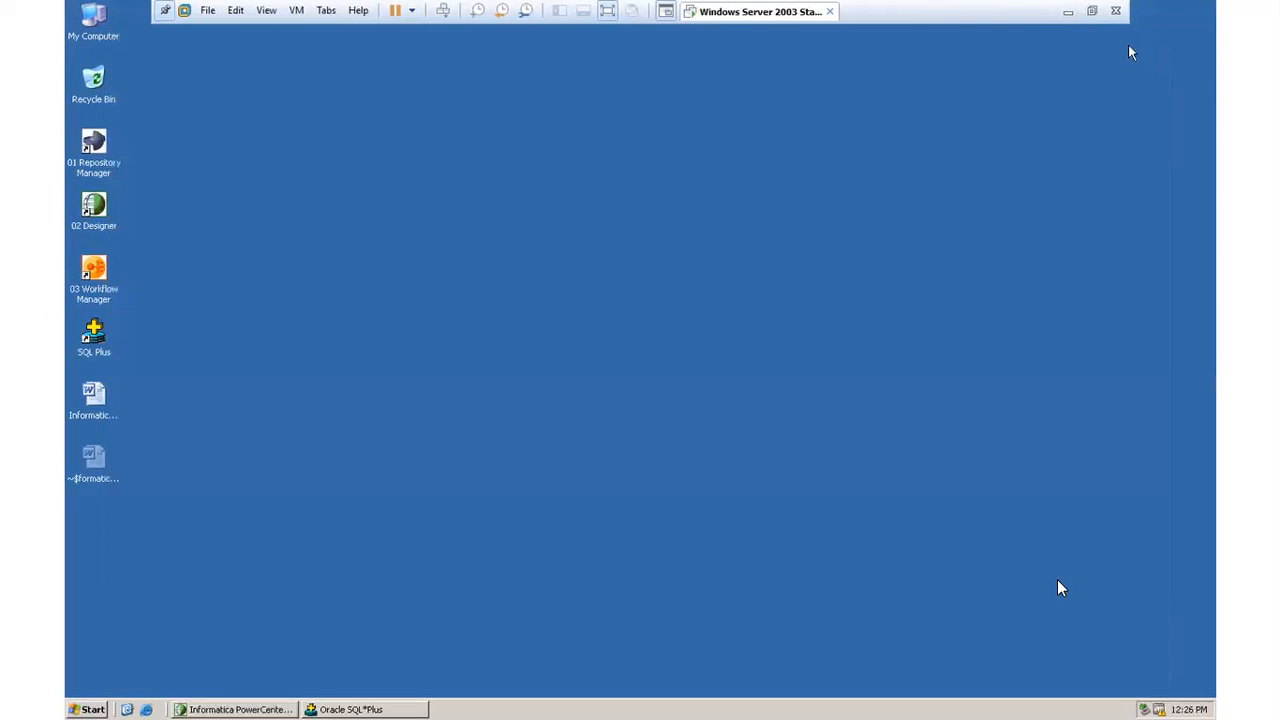
double_click(100, 272)
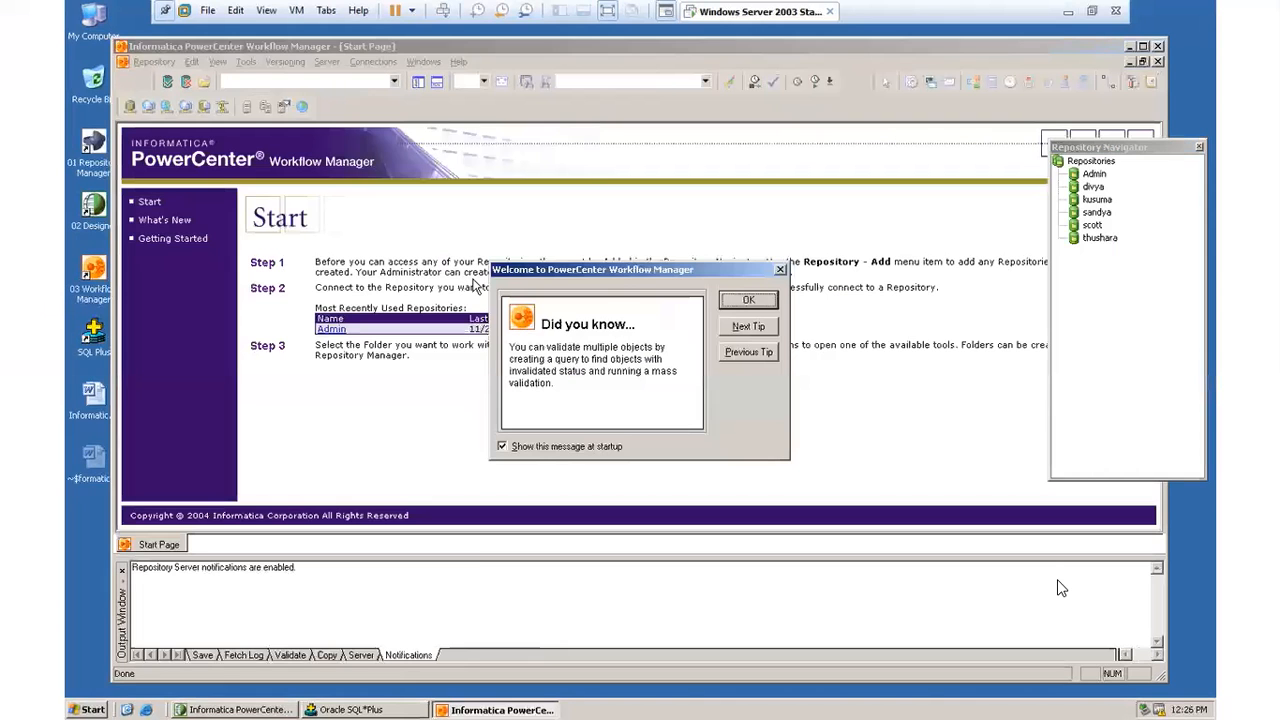
left_click(744, 301)
Step: Connect to the Admin repository with the user name and the account password
double_click(1094, 173)
left_click(626, 391)
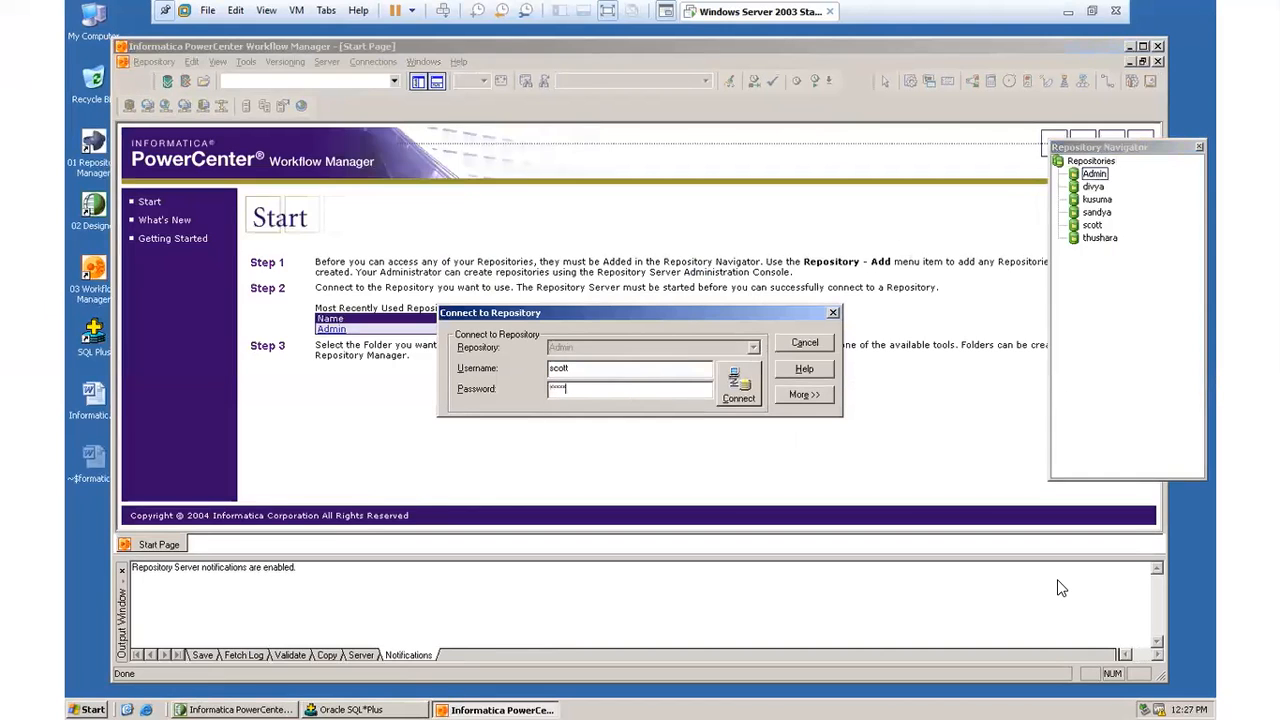
left_click(740, 385)
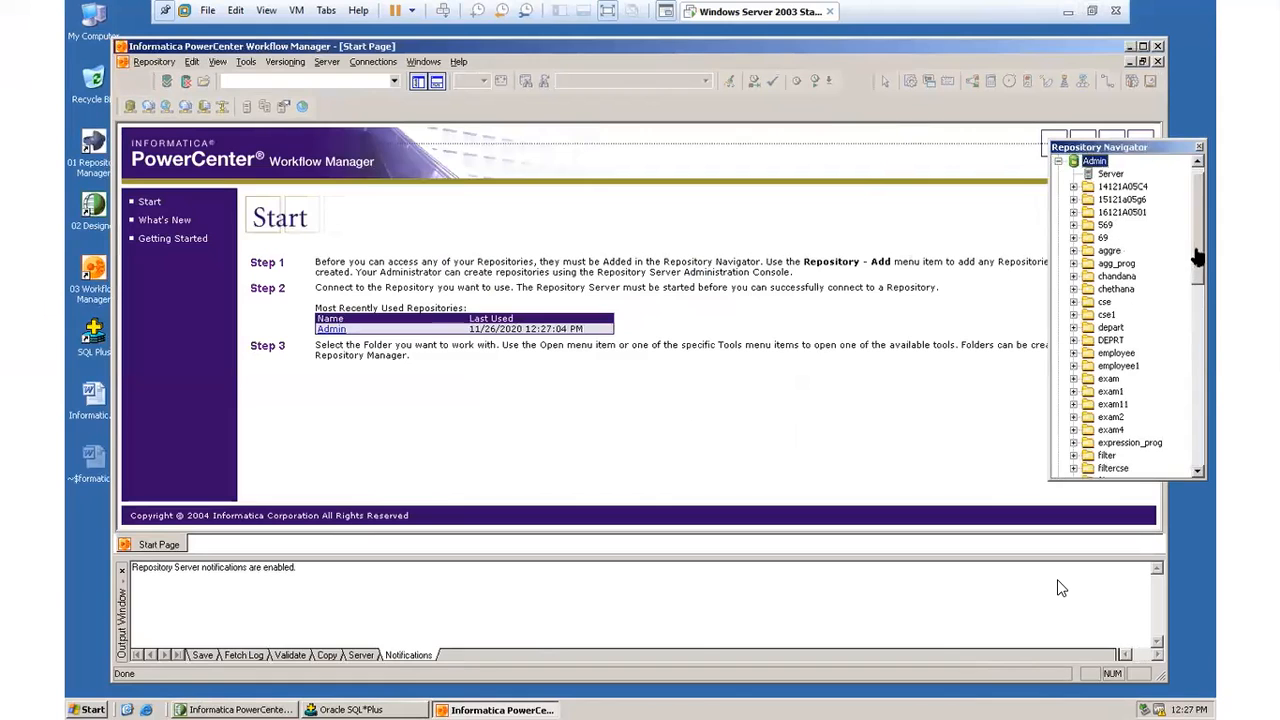
Step: Open folder P1 from the repository in the Task Developer
left_click_drag(1201, 277, 1201, 370)
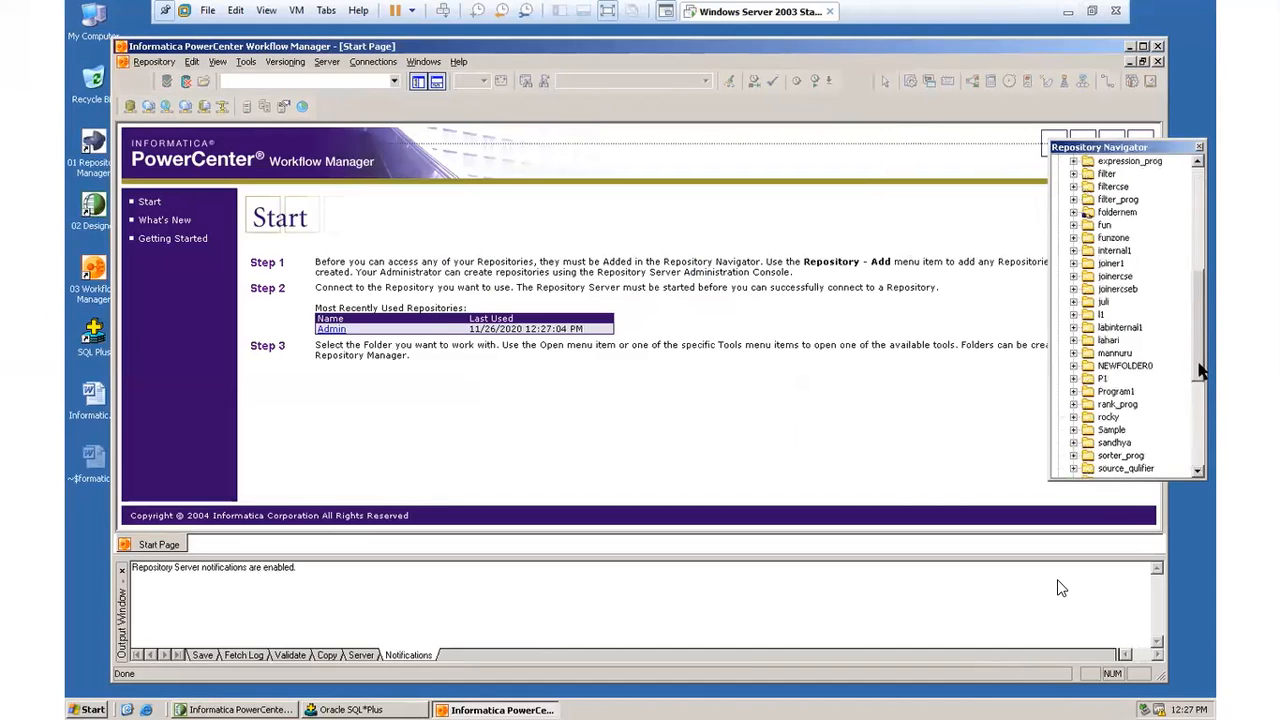
double_click(1102, 379)
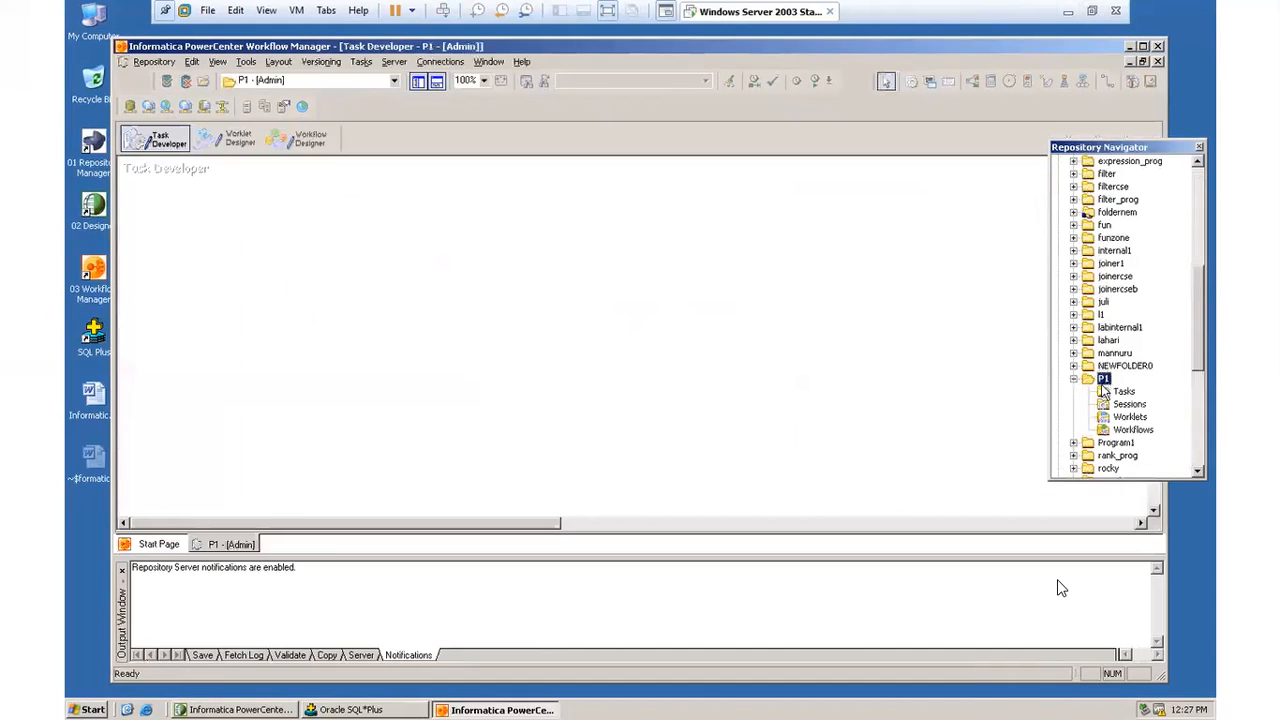
left_click(156, 135)
Step: Create a session task named s_map in folder P1 and associate it with p1_mapping
left_click(362, 62)
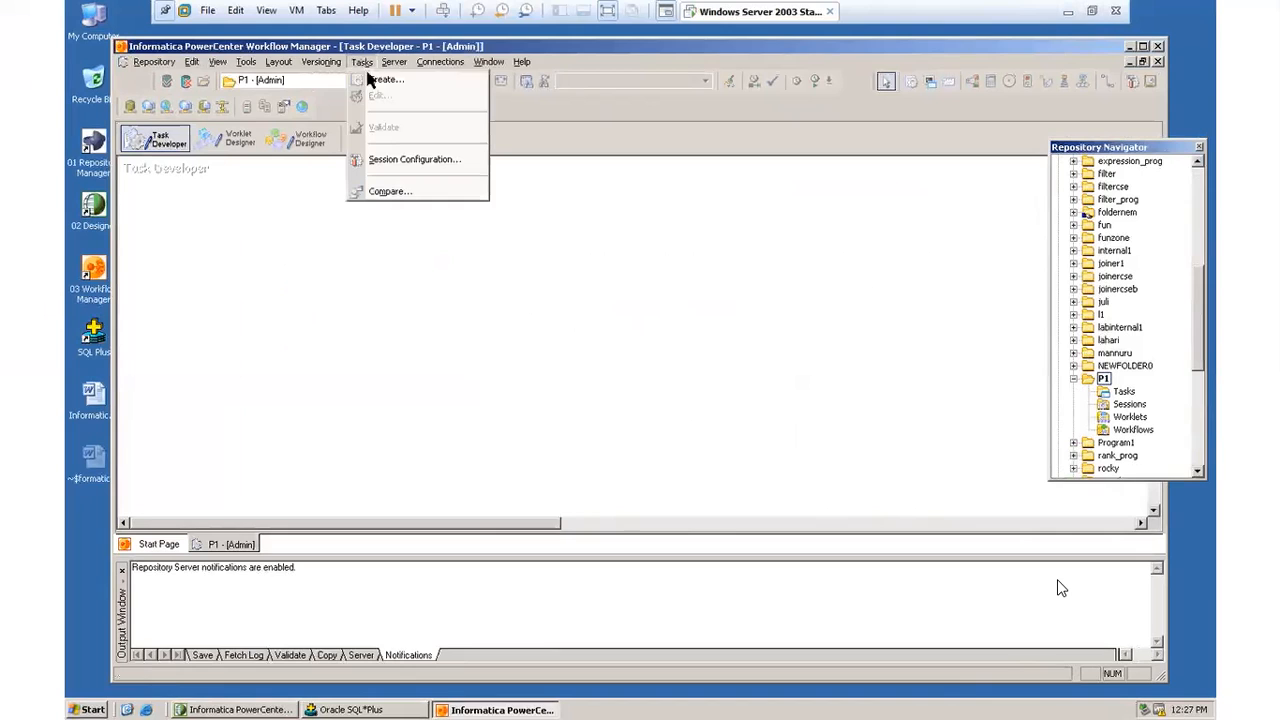
left_click(382, 80)
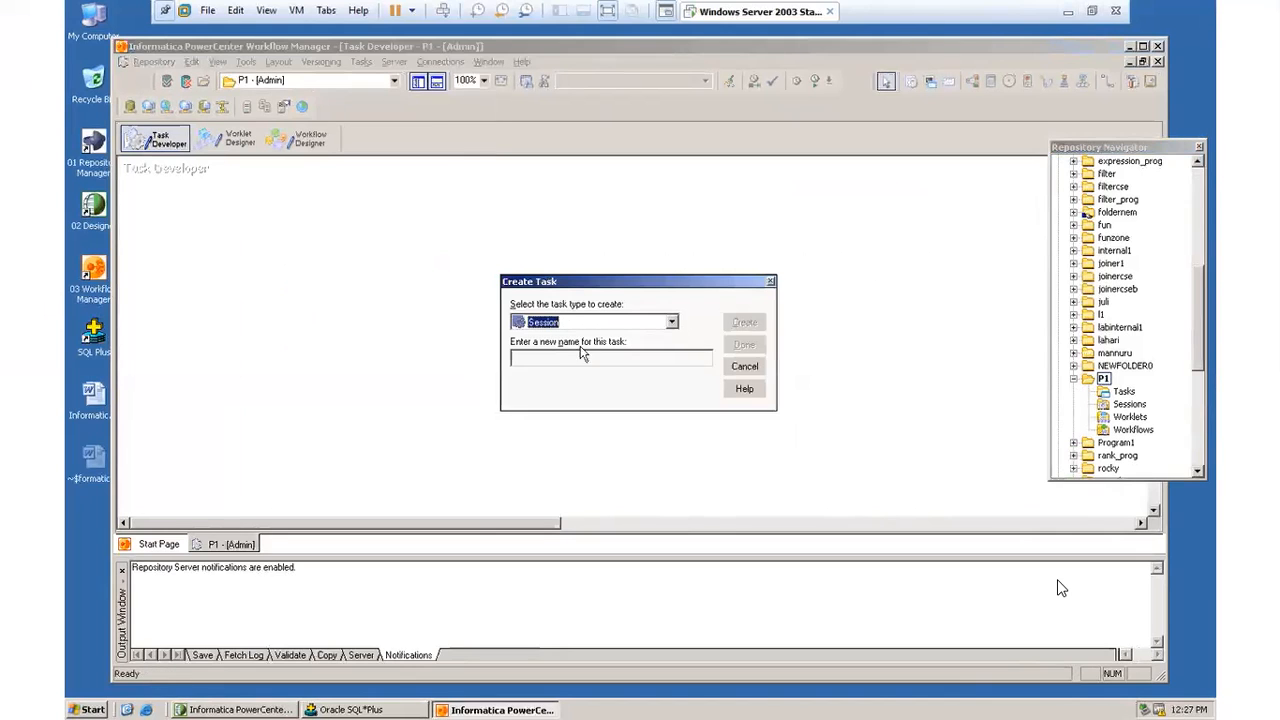
left_click(671, 322)
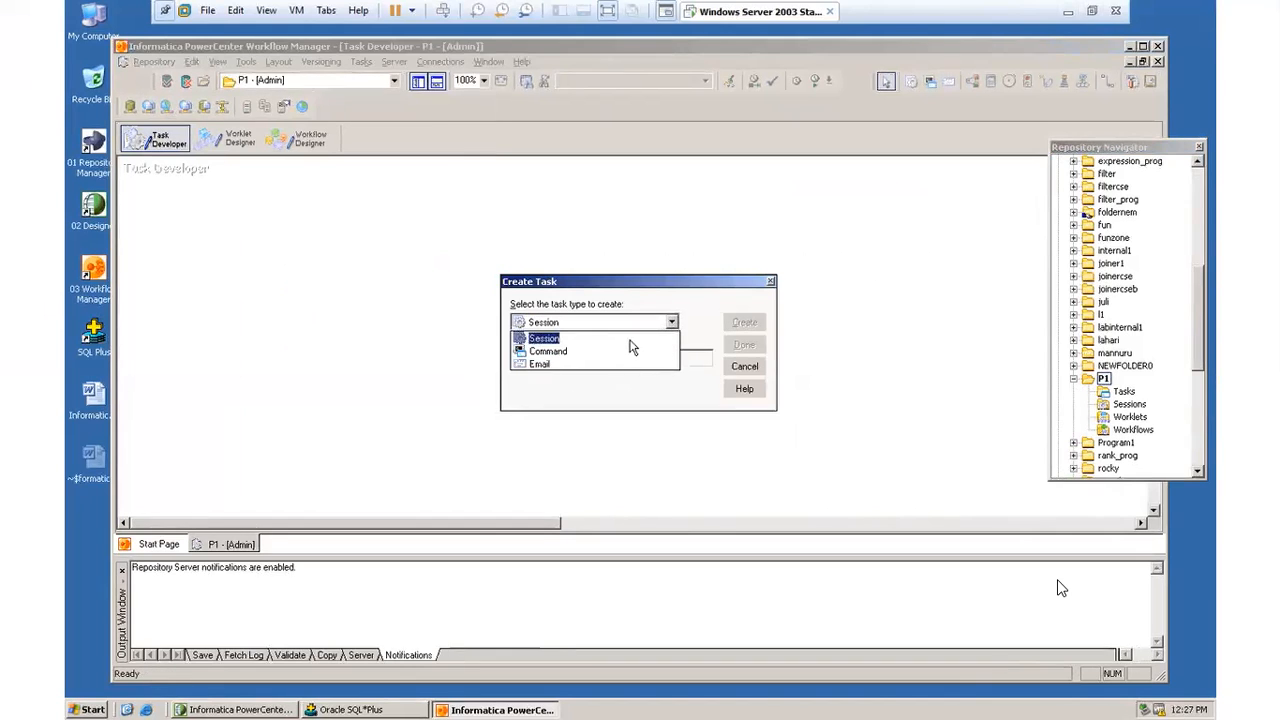
left_click(628, 339)
left_click(589, 357)
type("s")
key("BackSpace")
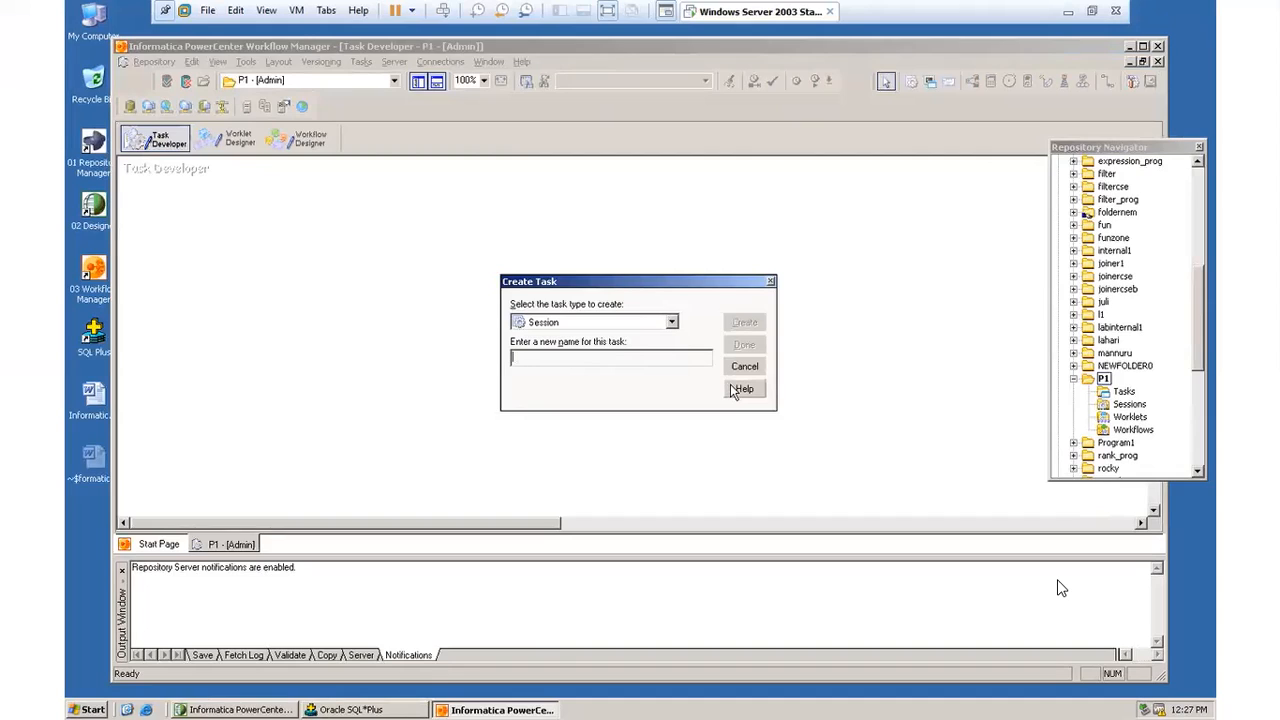
type("s_map")
left_click(743, 322)
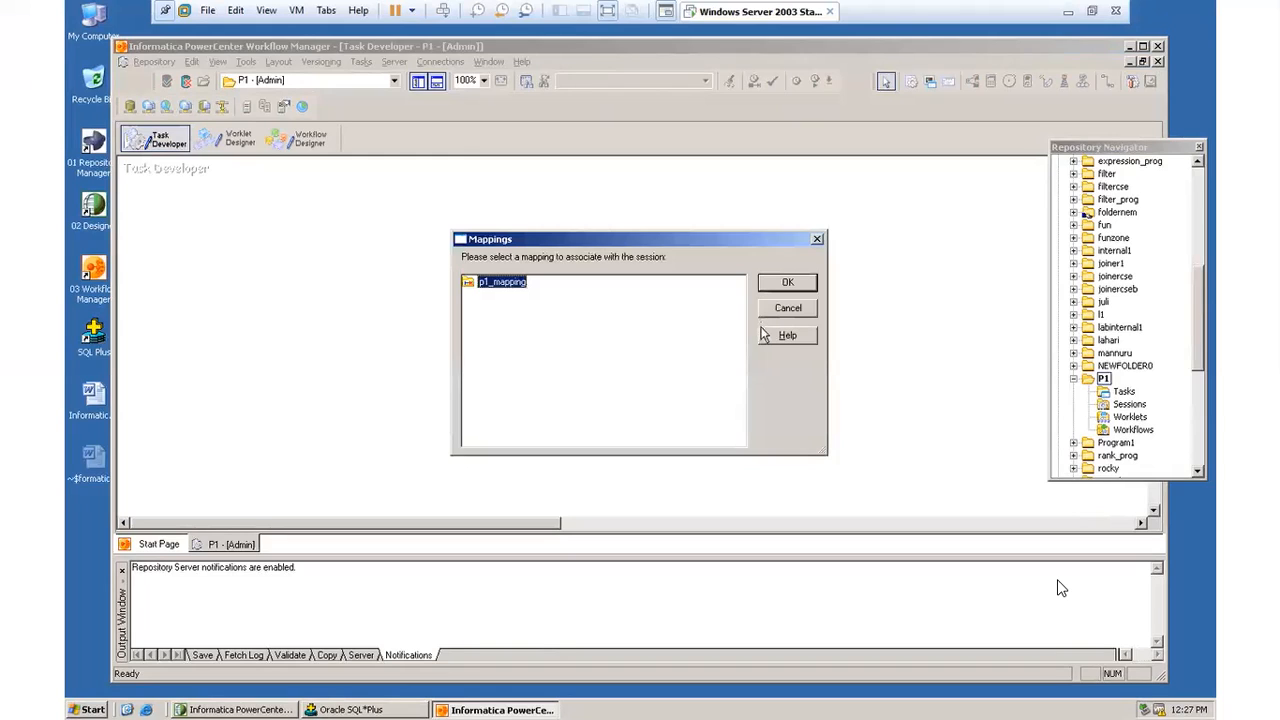
left_click(789, 283)
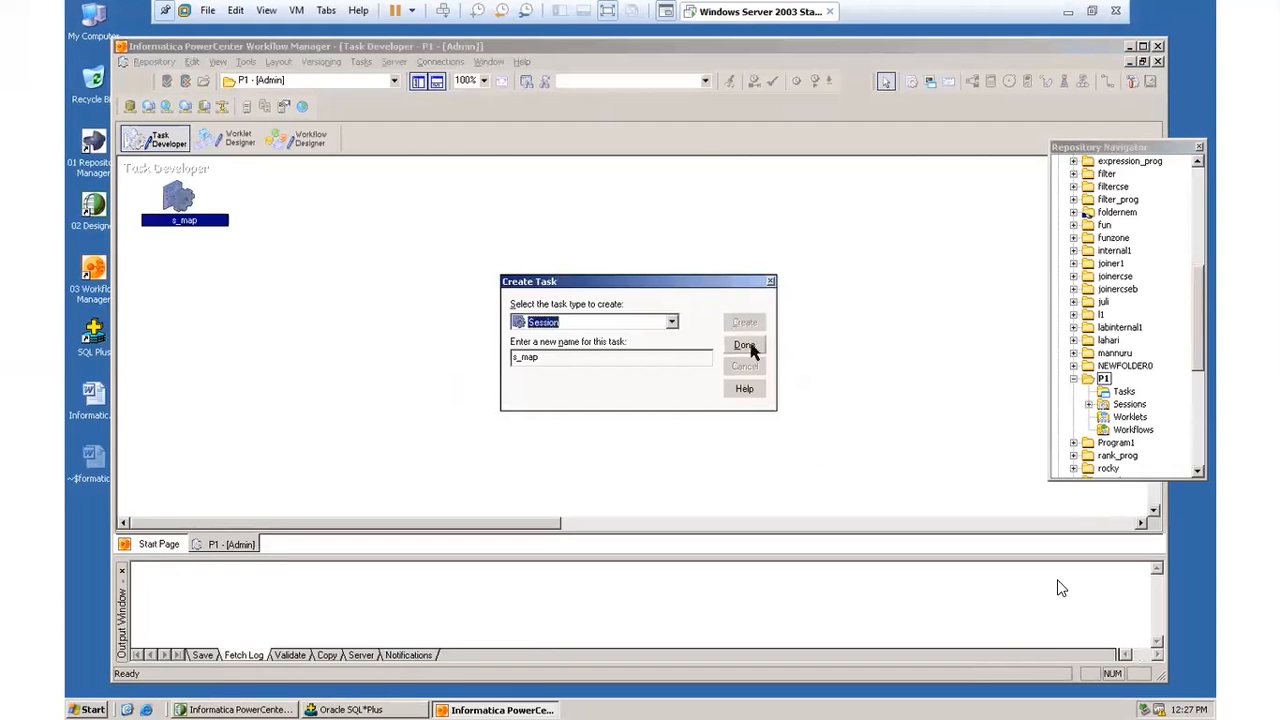
left_click(745, 346)
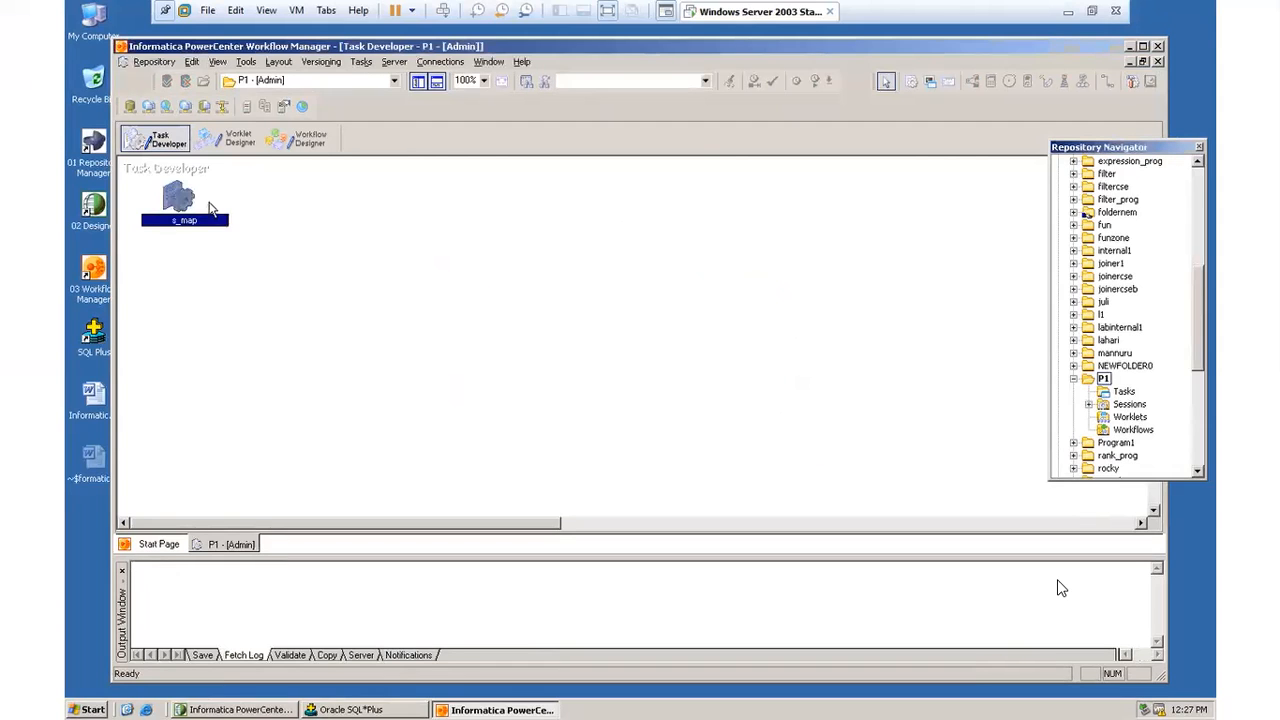
Step: Create an Oracle relational connection named p1a, entering the database user name, password and connect string
left_click(440, 62)
left_click(455, 79)
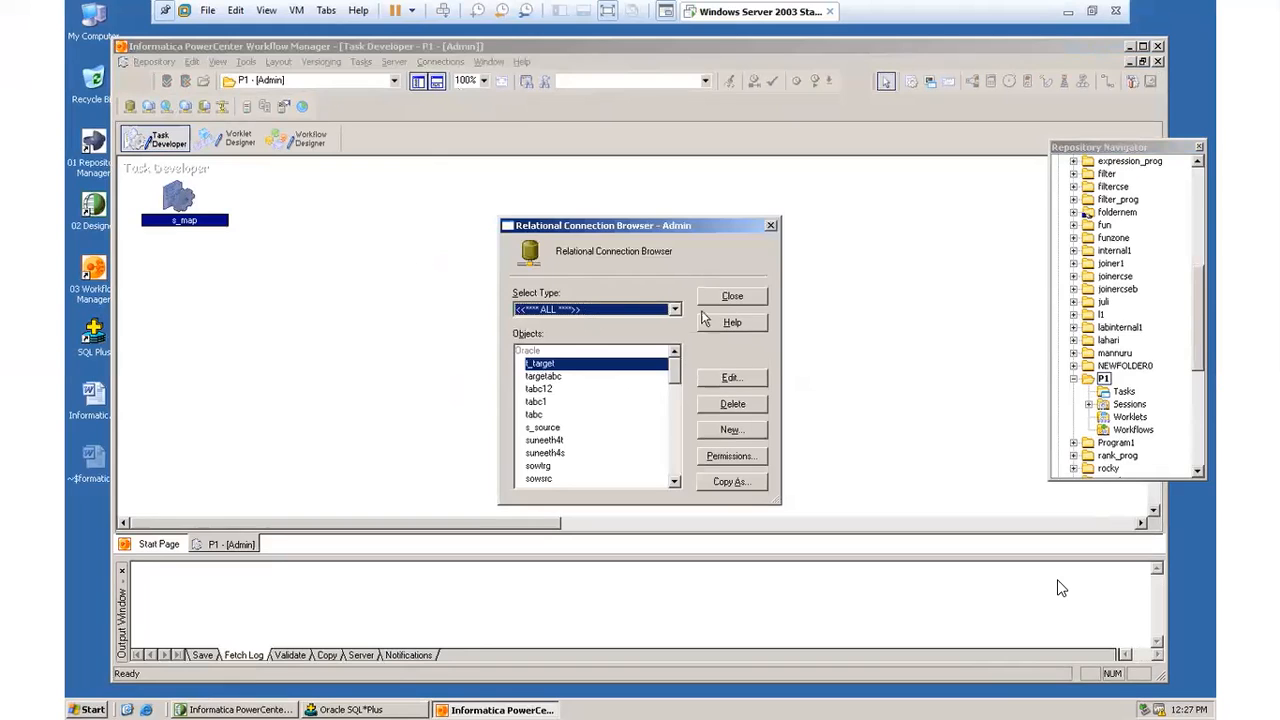
left_click_drag(666, 226, 660, 152)
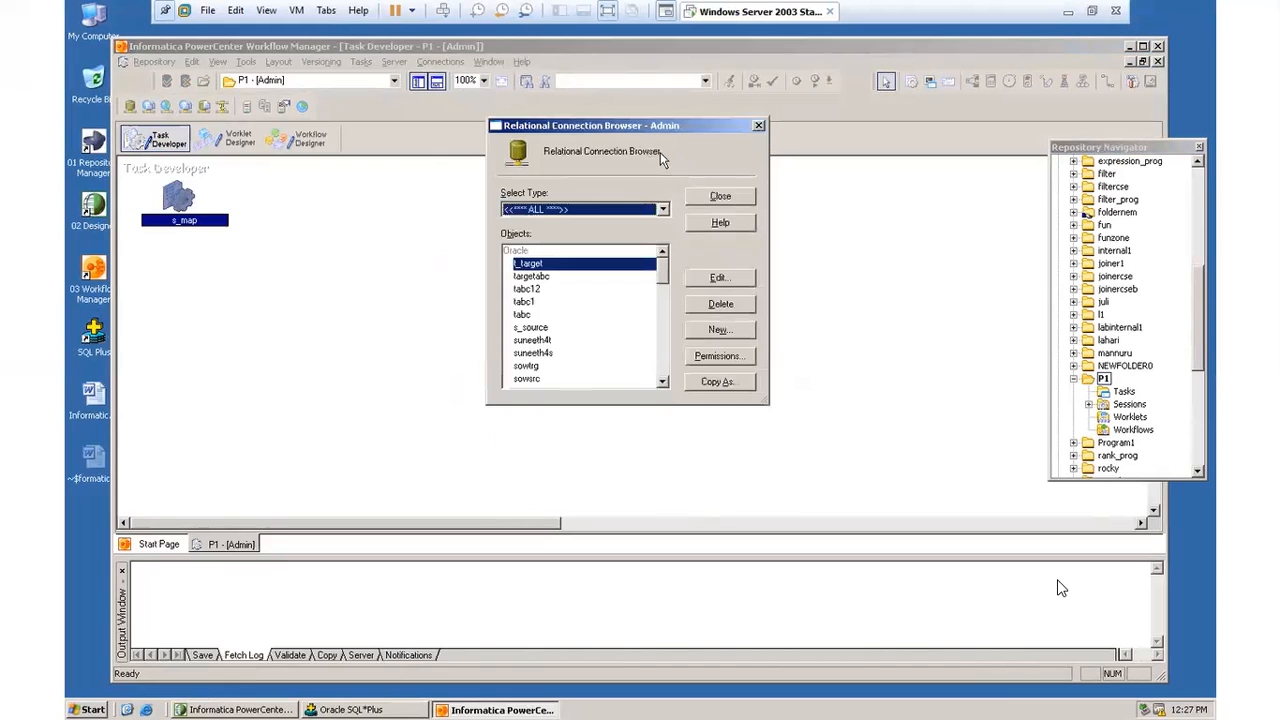
left_click_drag(667, 290, 652, 209)
left_click(719, 331)
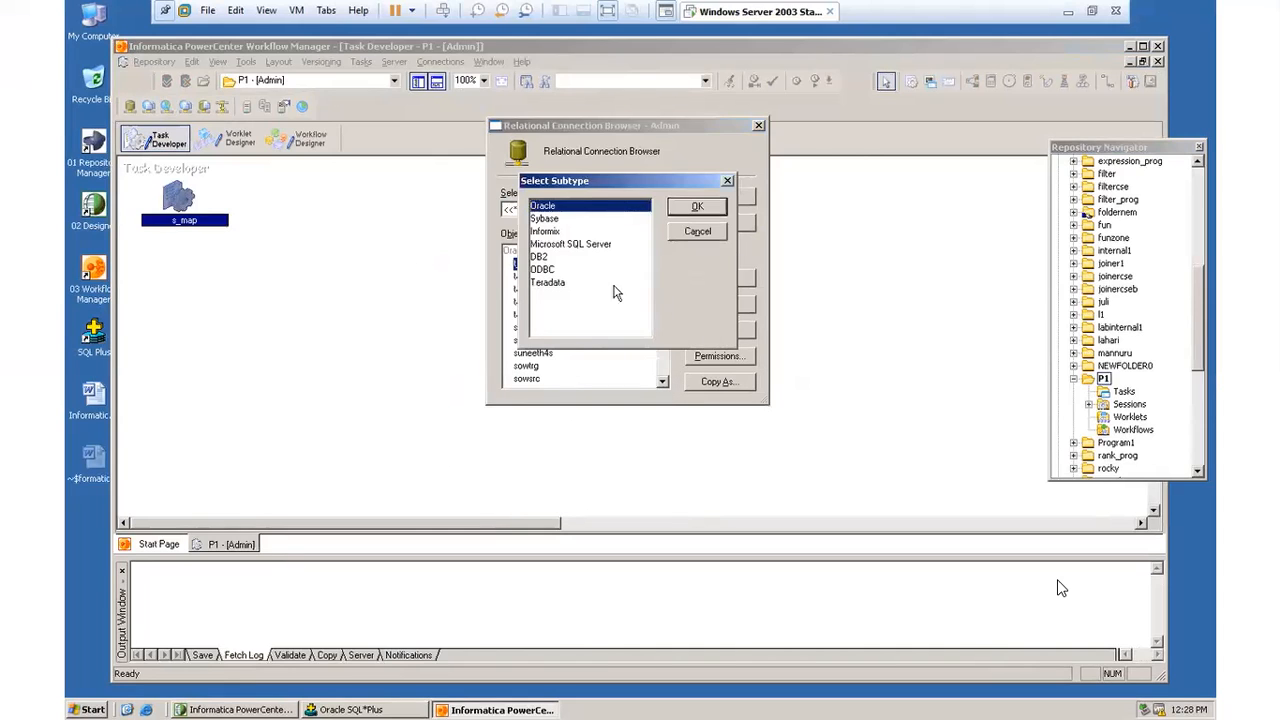
left_click(697, 208)
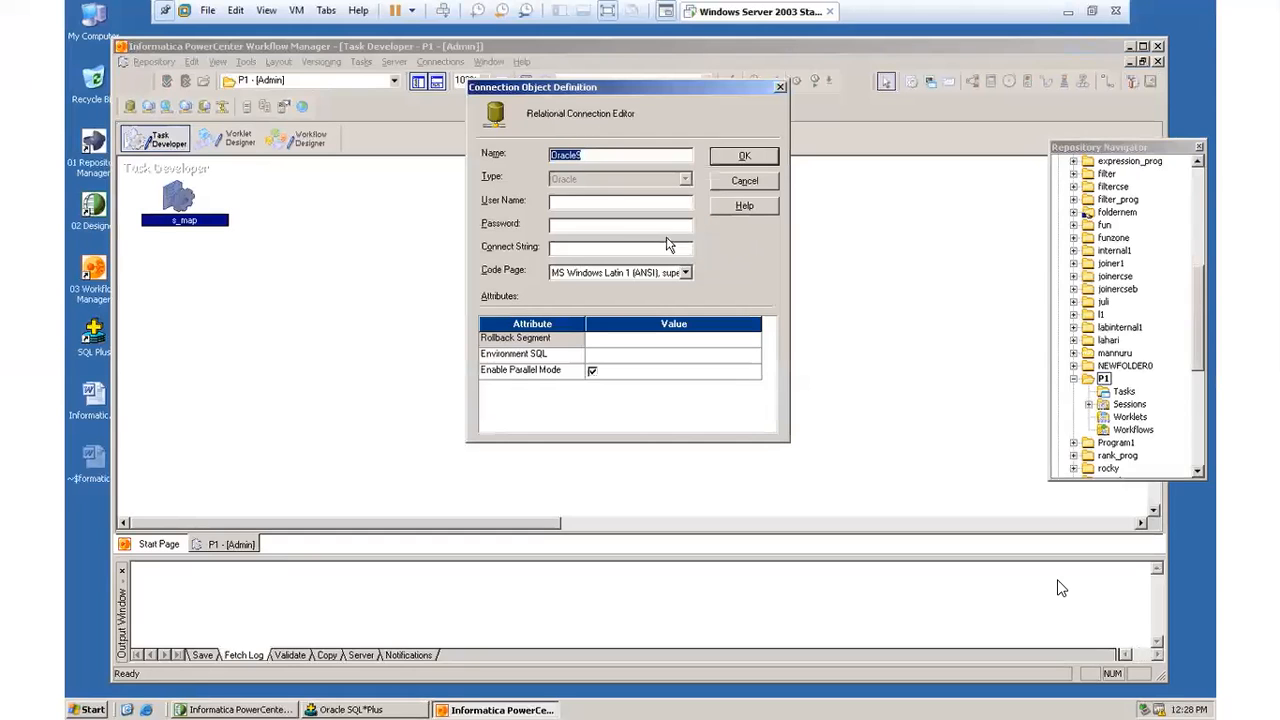
left_click(589, 204)
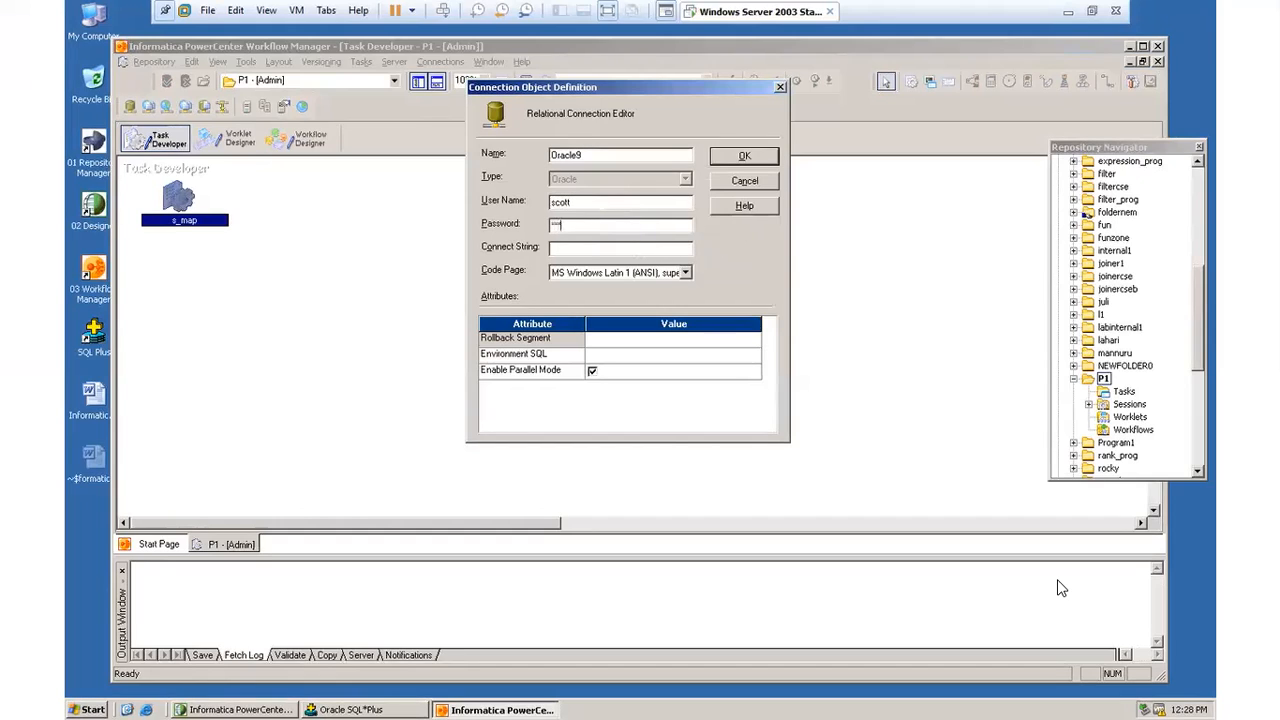
double_click(603, 154)
key("BackSpace")
type("p1a")
left_click(583, 247)
left_click(741, 158)
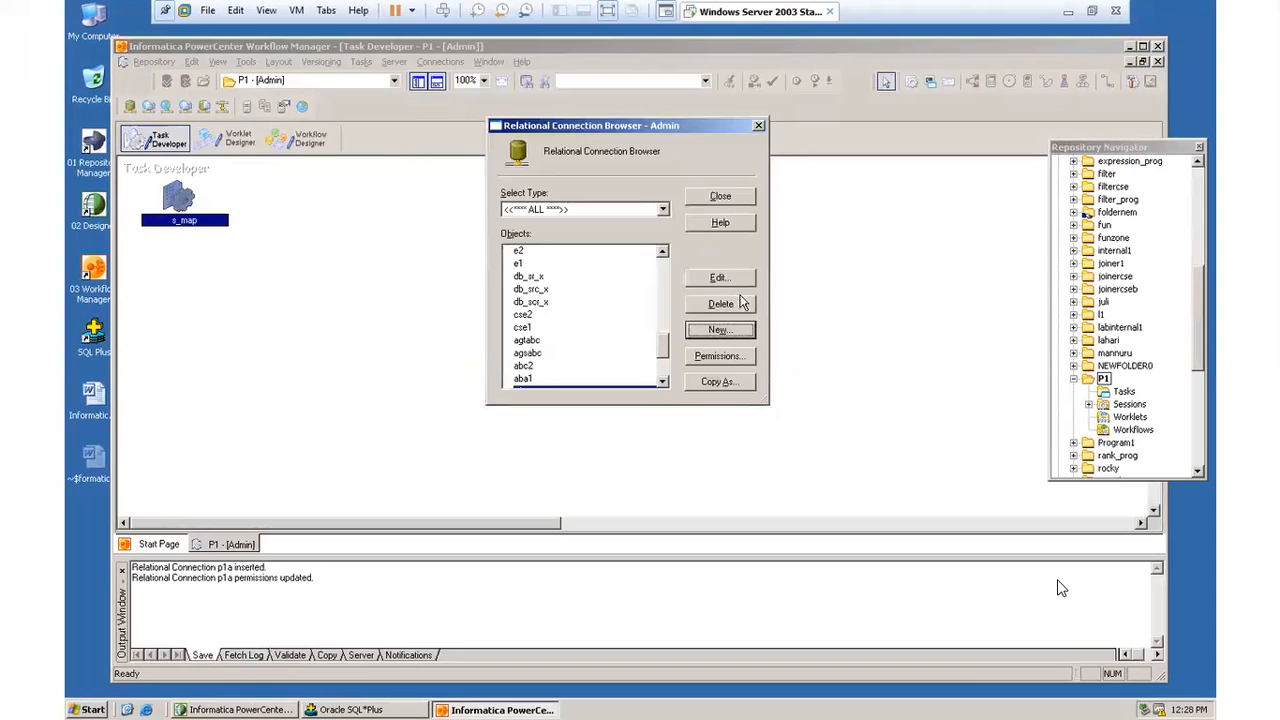
left_click(722, 331)
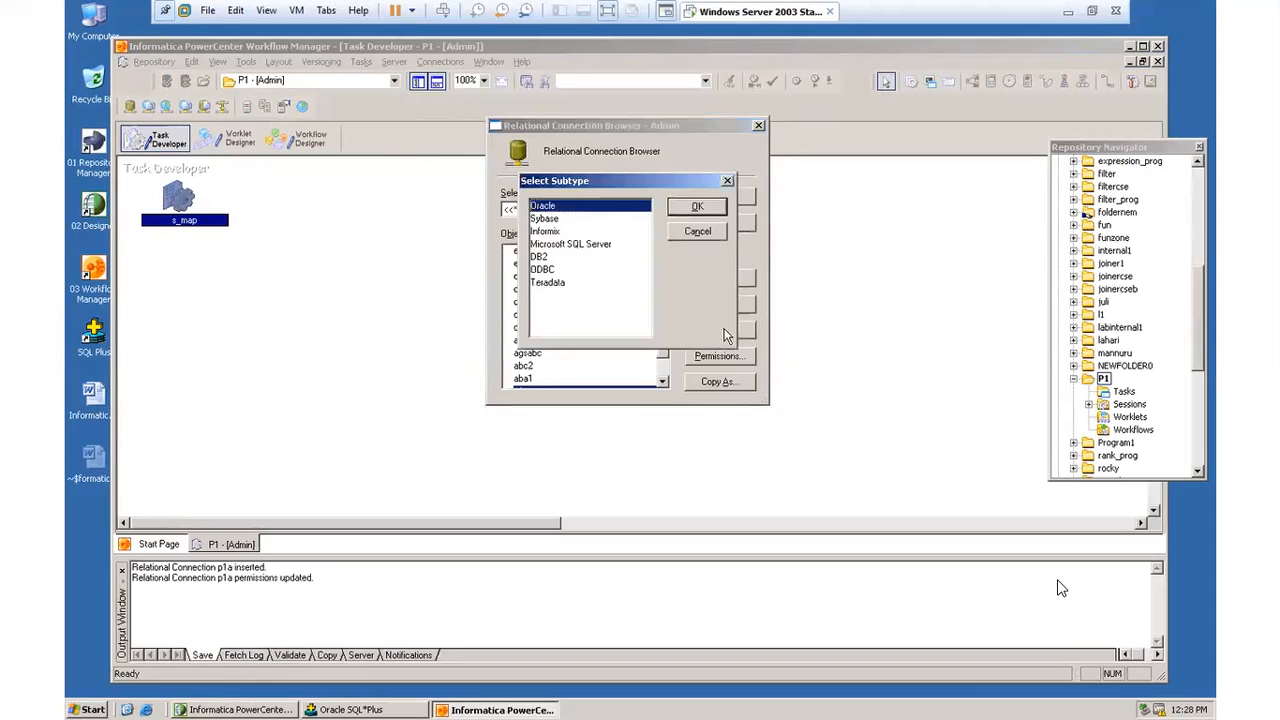
left_click(697, 208)
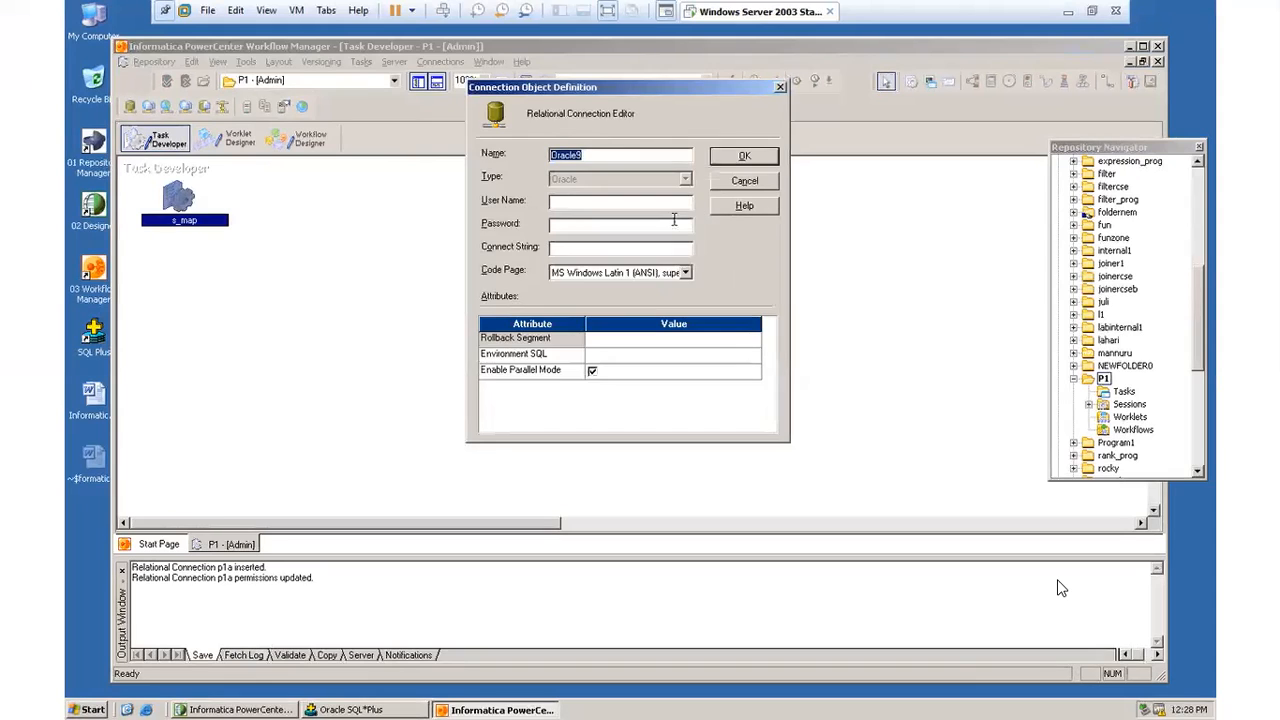
key("BackSpace")
left_click(552, 202)
type("tiger")
left_click(576, 252)
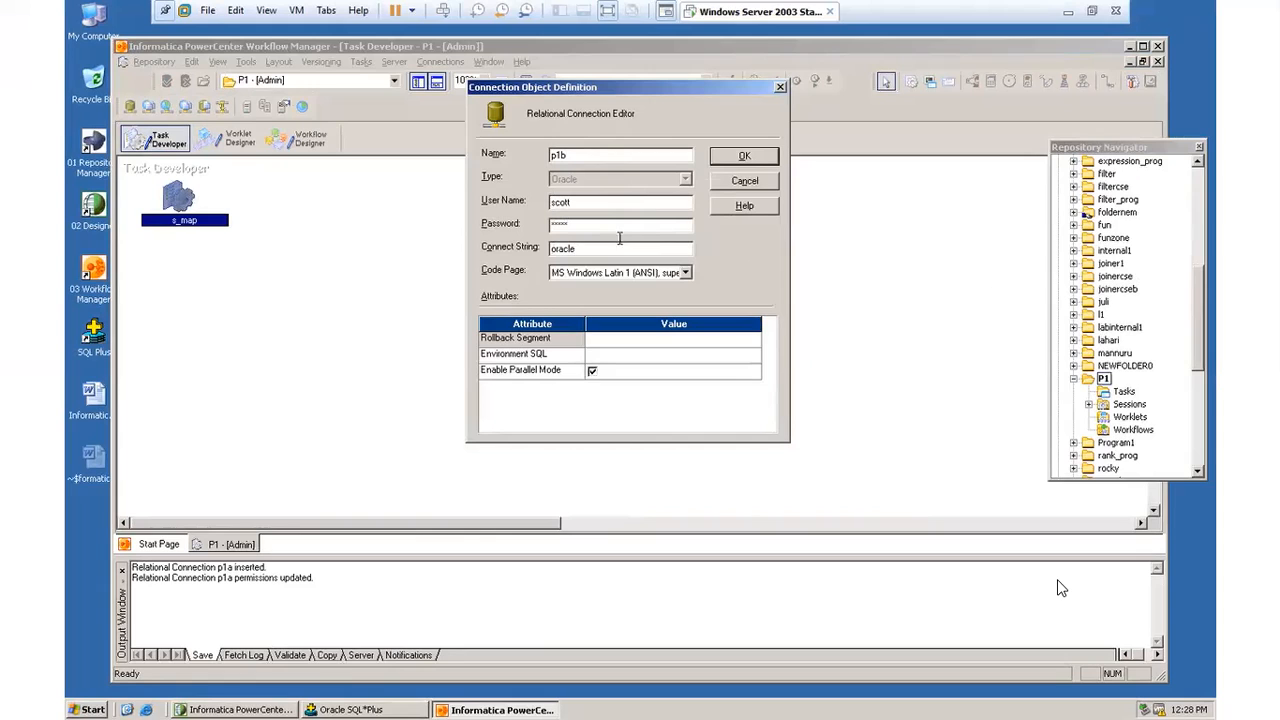
left_click(740, 158)
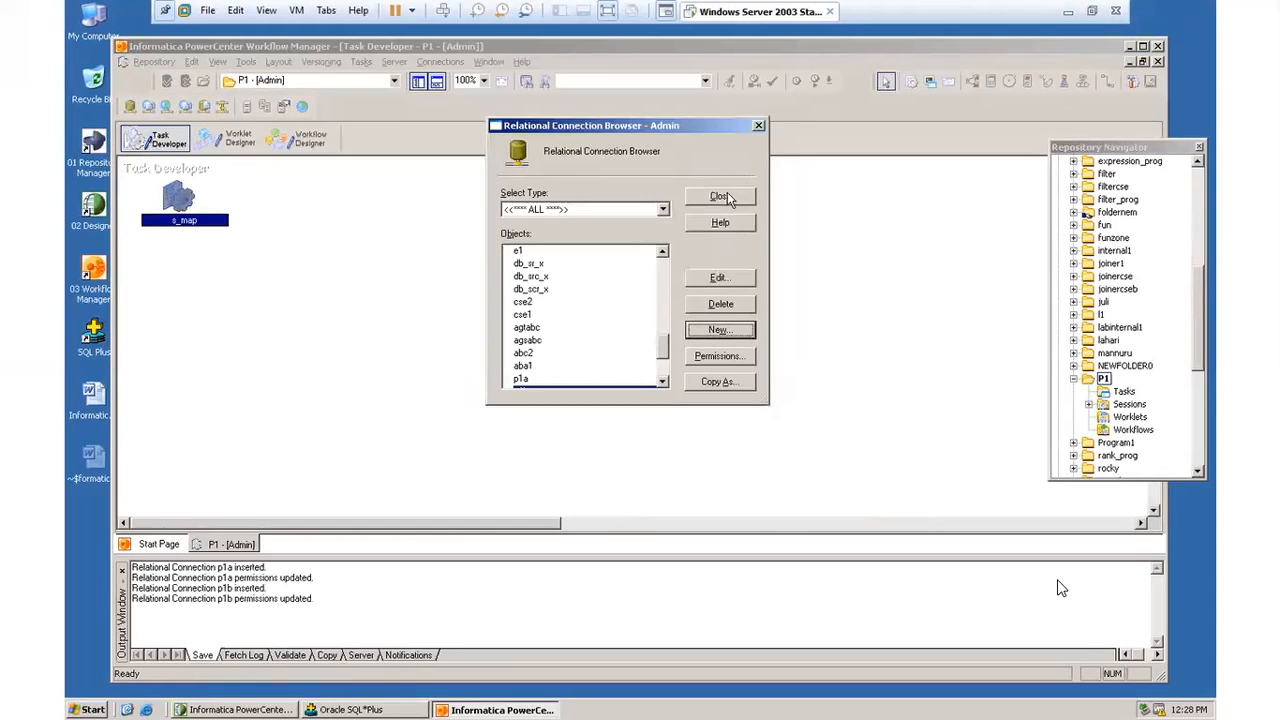
left_click(720, 196)
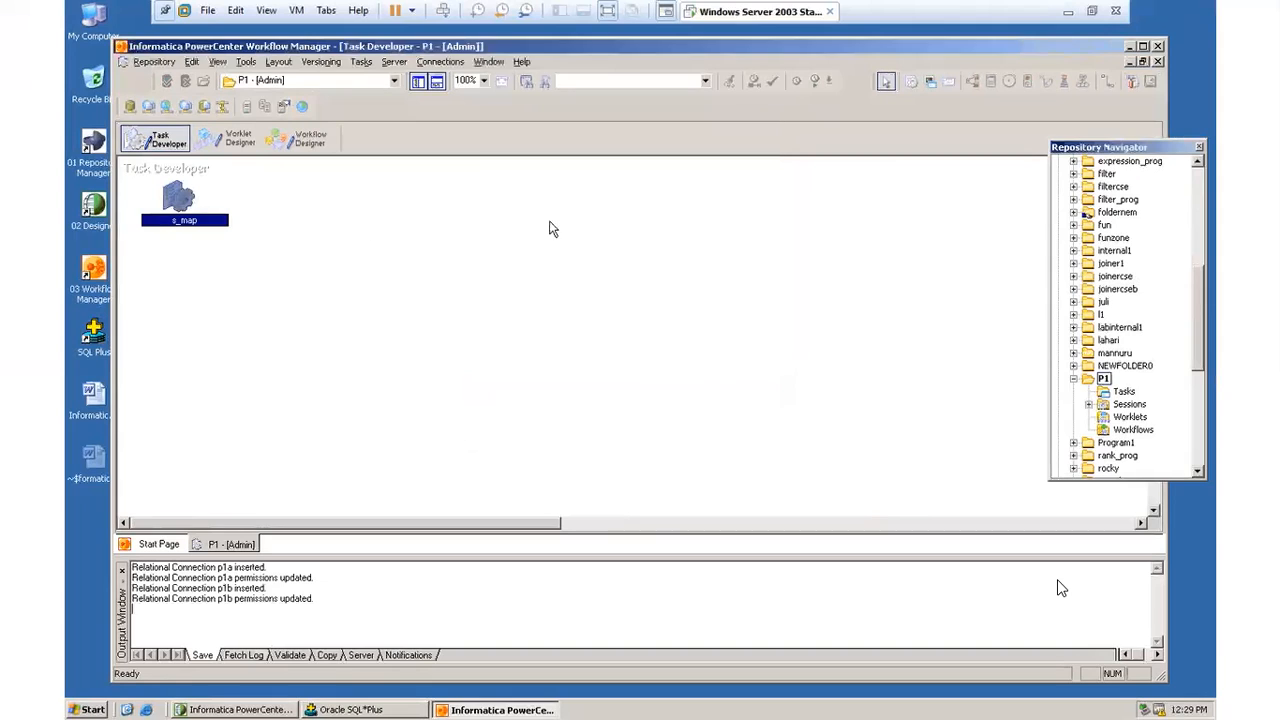
Step: Assign relational connection p1a to source SQ_EMP in the mapping settings of session s_map and apply the change
double_click(178, 204)
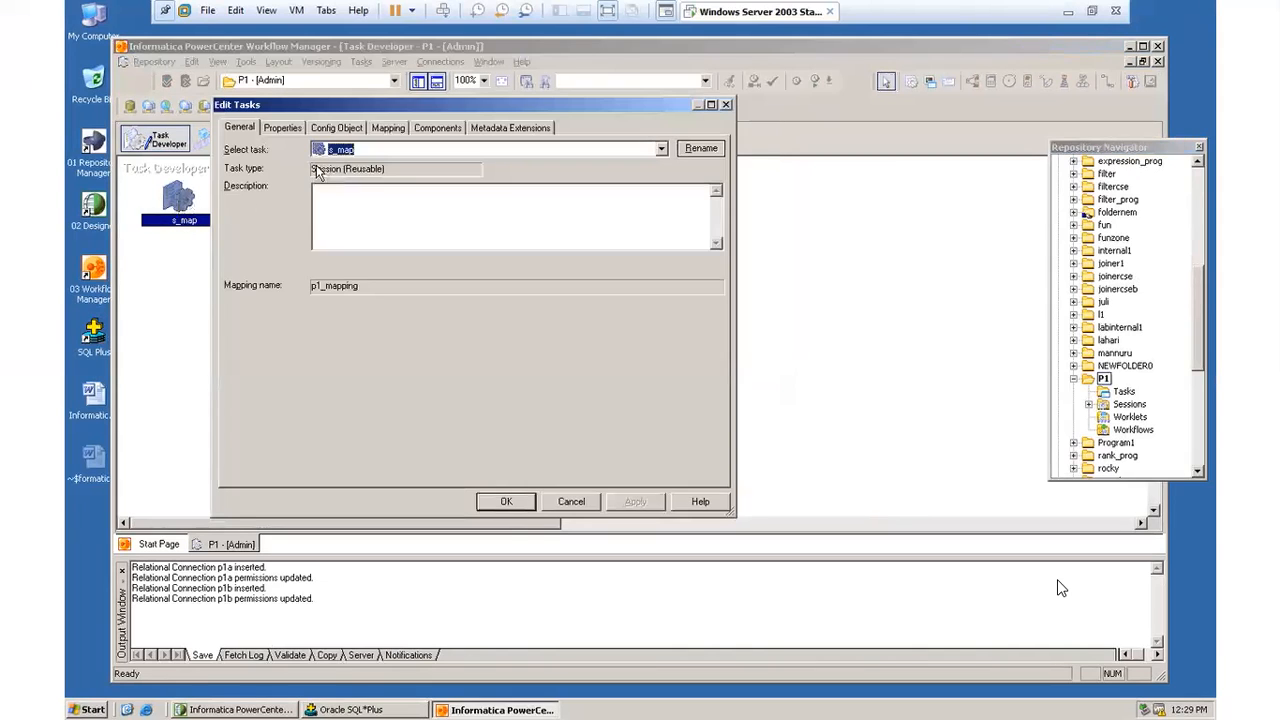
left_click(386, 127)
left_click(294, 240)
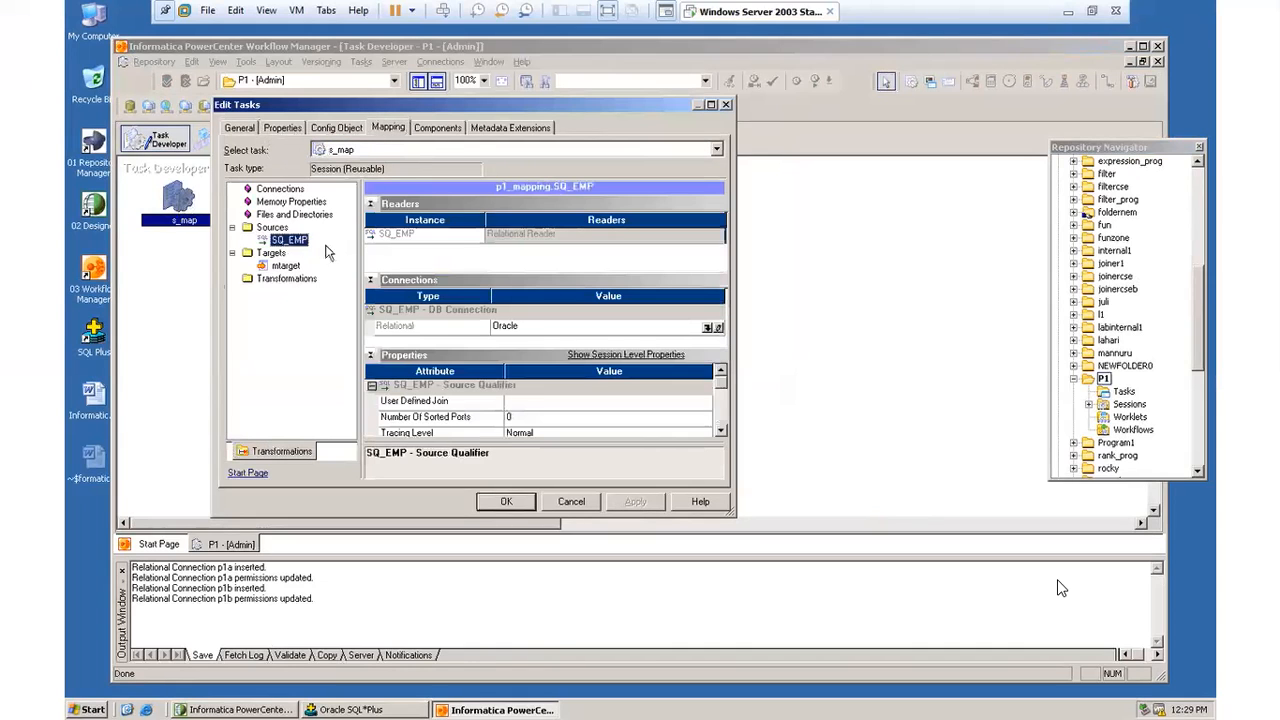
left_click(707, 328)
mouse_move(510, 348)
left_mouse_down()
mouse_move(510, 396)
mouse_move(510, 310)
mouse_move(503, 331)
left_mouse_up()
left_click(383, 343)
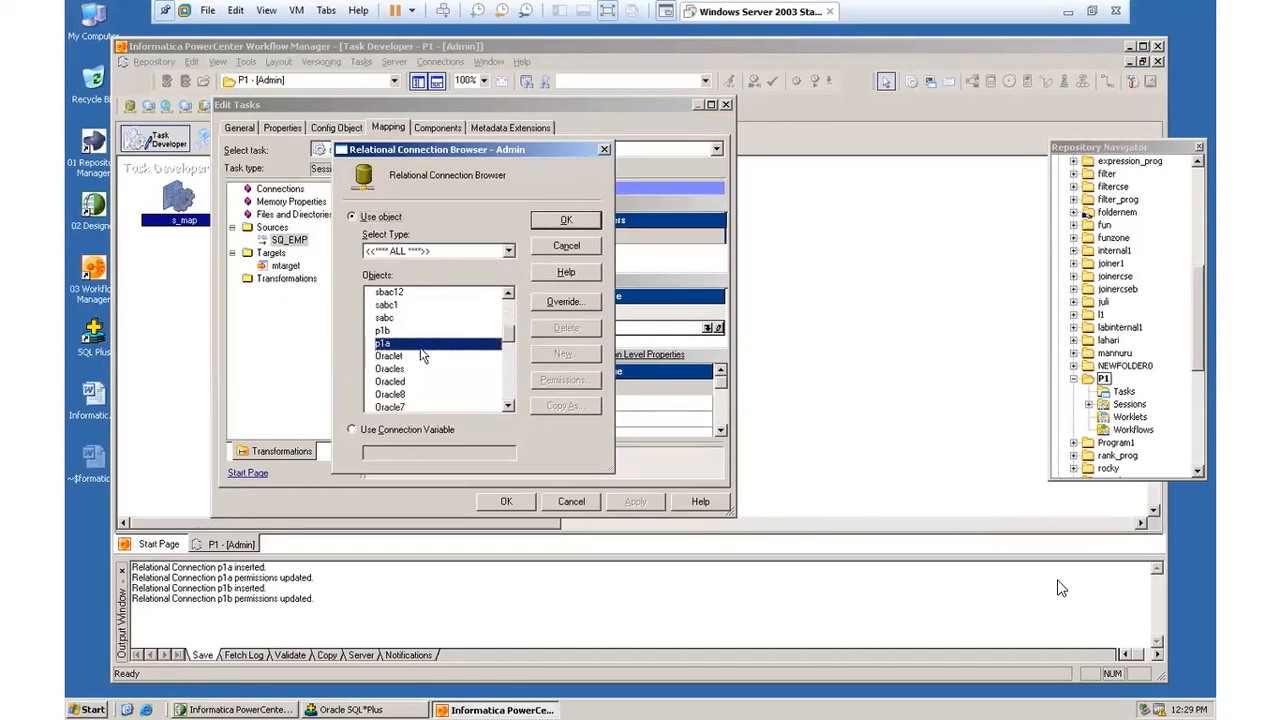
left_click(548, 222)
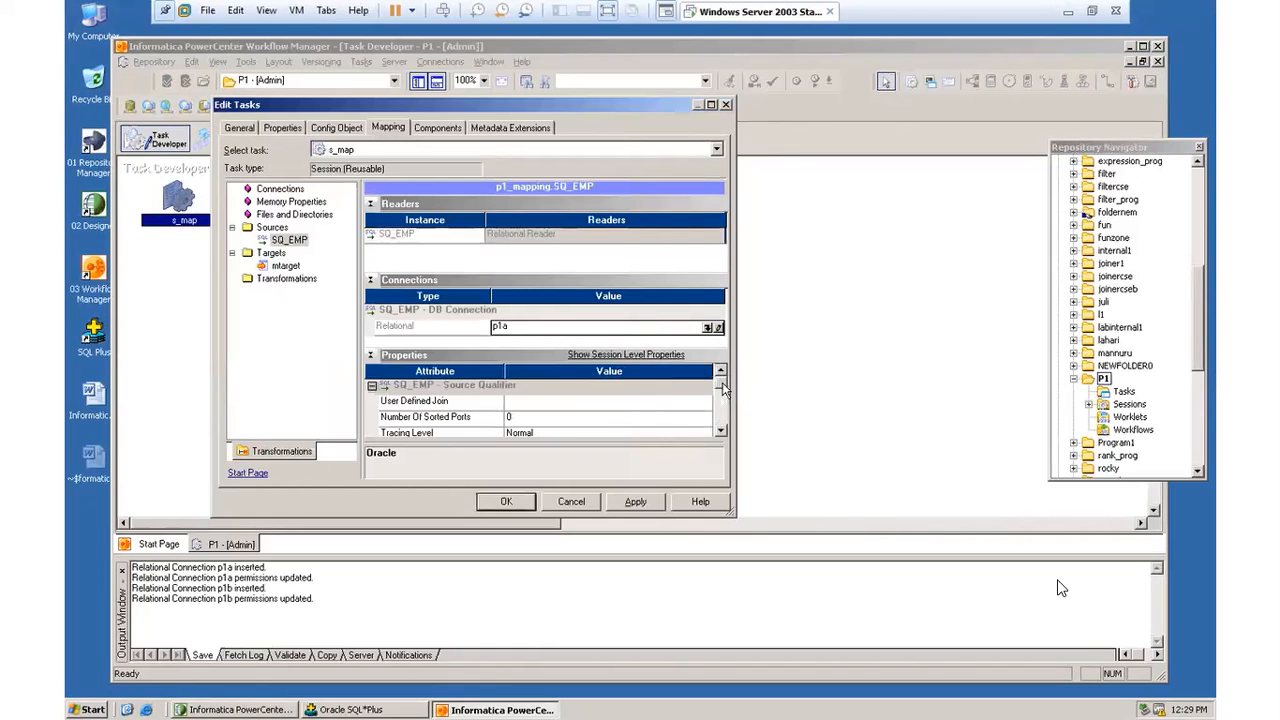
mouse_move(722, 384)
left_mouse_down()
mouse_move(719, 423)
mouse_move(721, 370)
left_mouse_up()
left_click(620, 501)
left_click(508, 502)
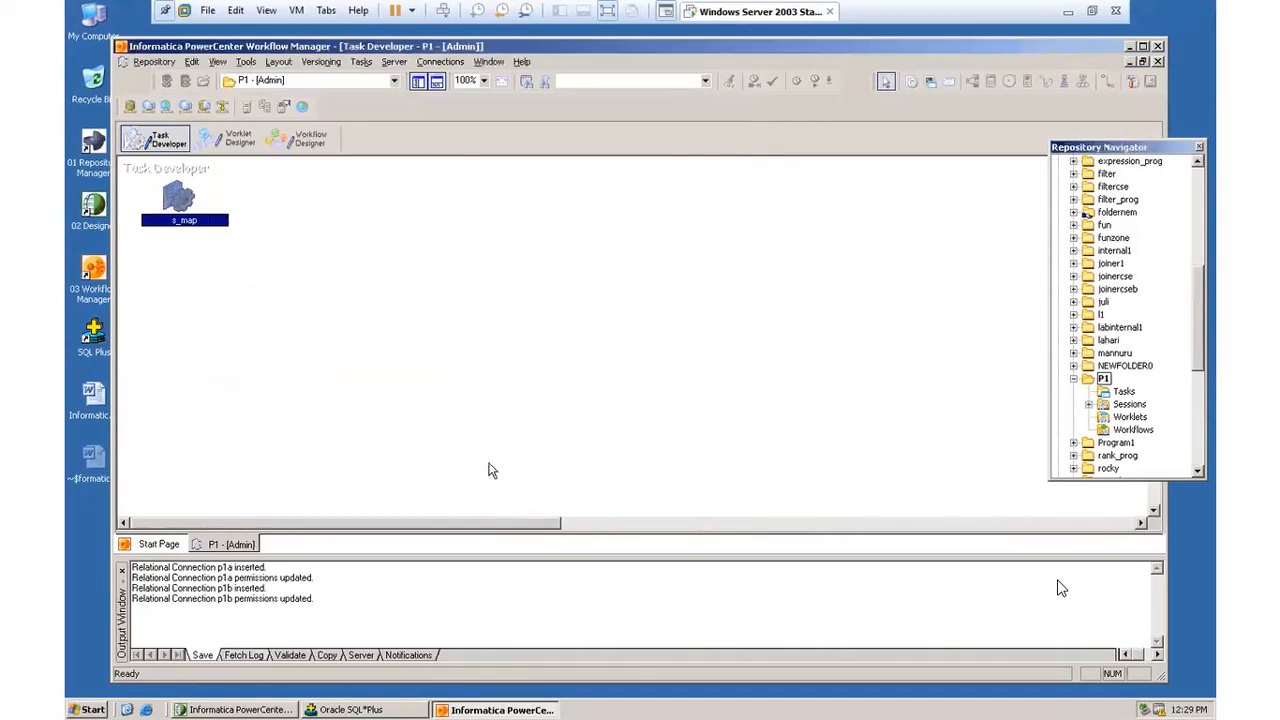
Step: Assign relational connection p1b to target mtarget in the mapping settings of session s_map
double_click(180, 203)
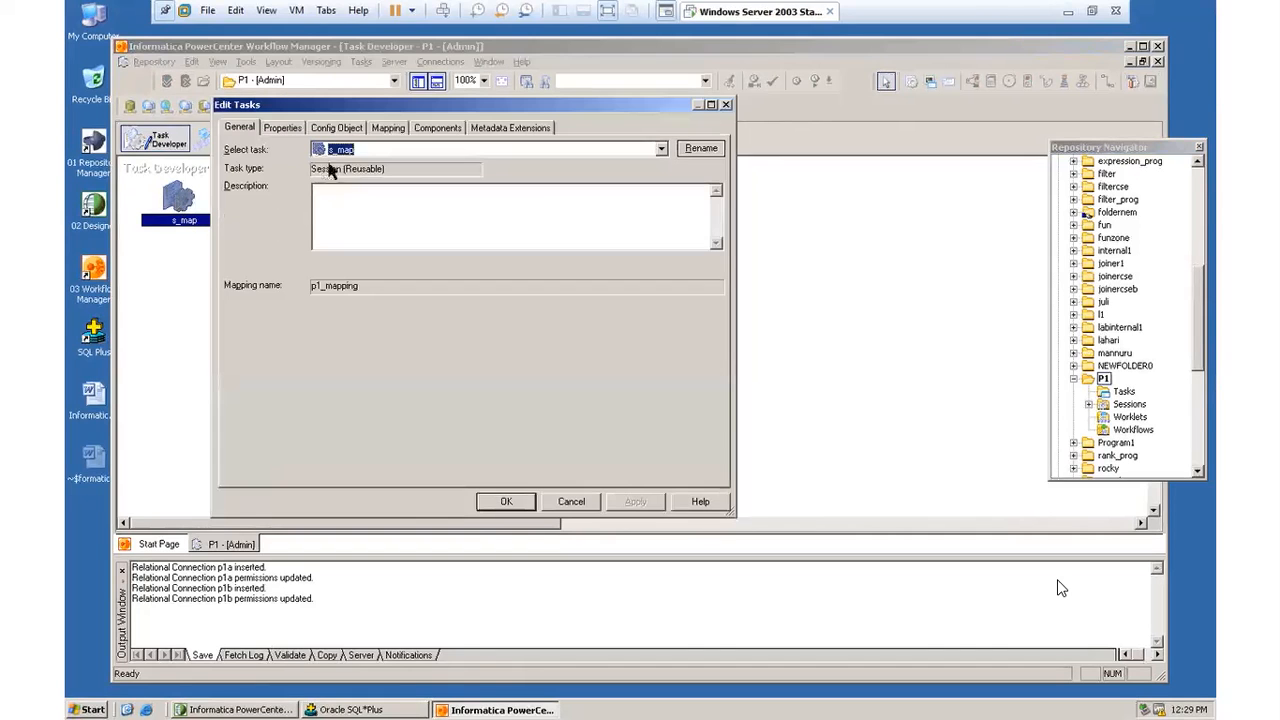
left_click(388, 128)
left_click(285, 266)
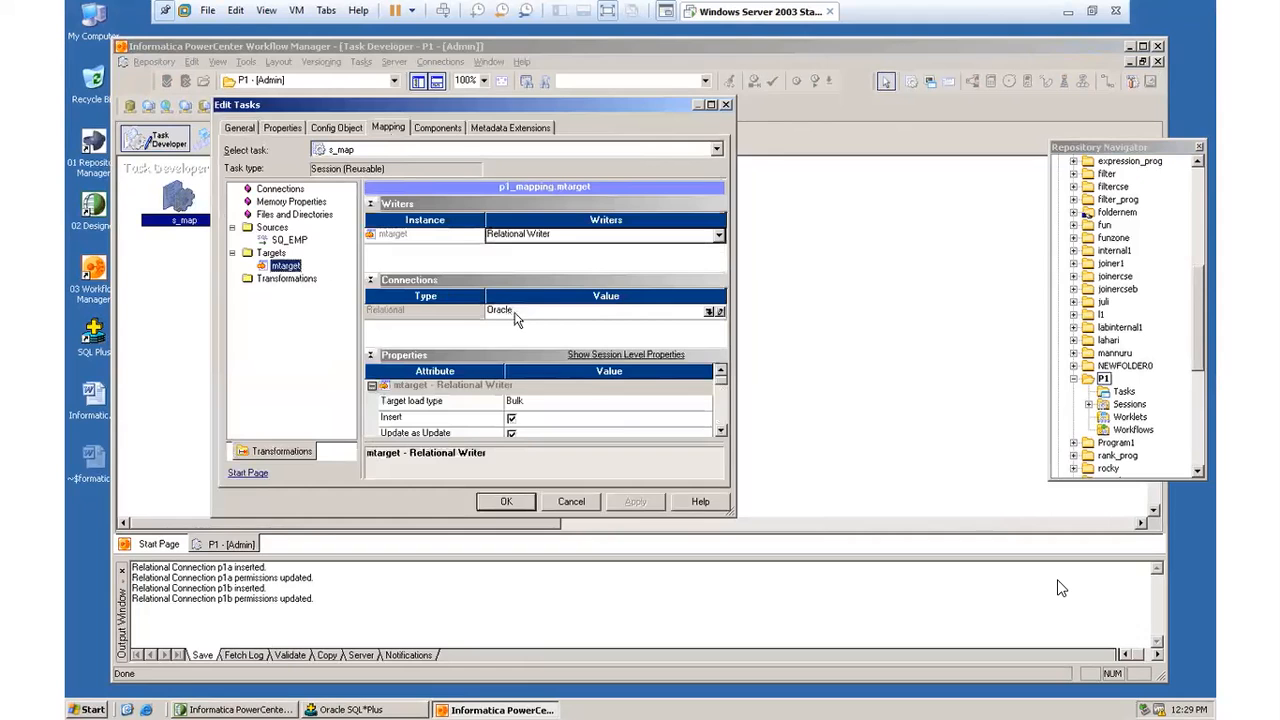
left_click(709, 312)
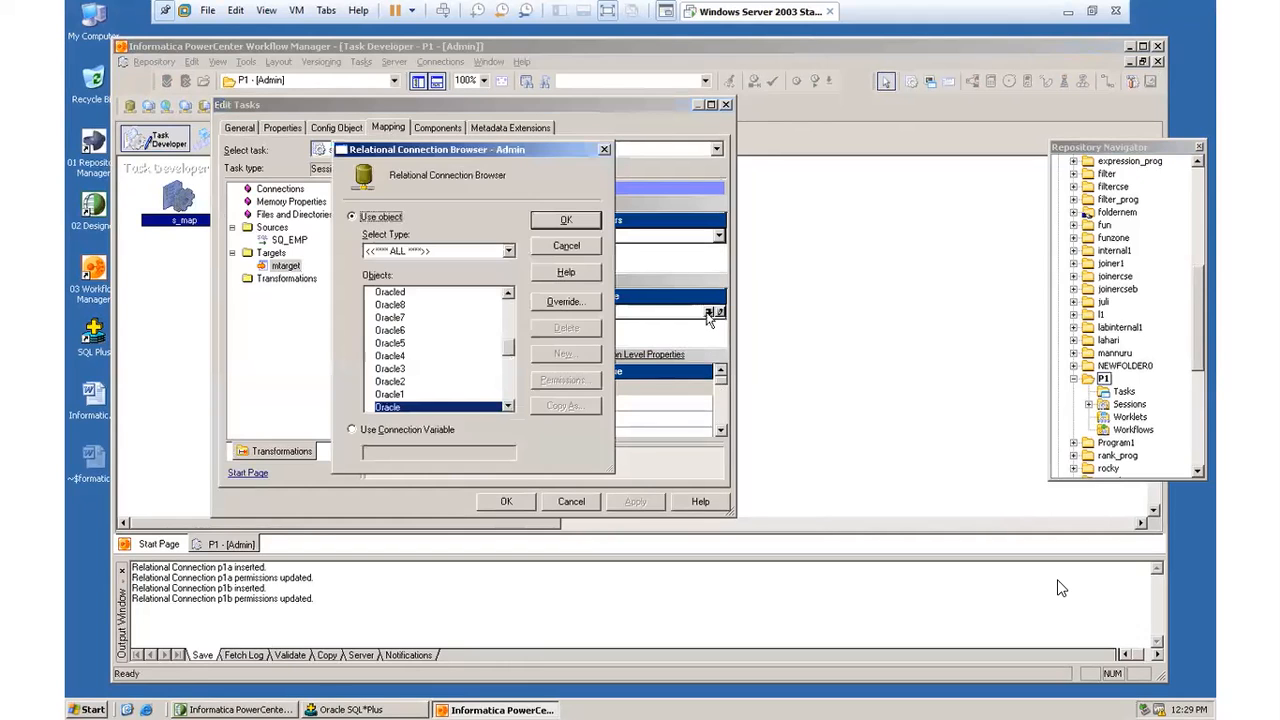
mouse_move(508, 342)
left_mouse_down()
mouse_move(508, 386)
mouse_move(510, 327)
left_mouse_up()
left_click(382, 331)
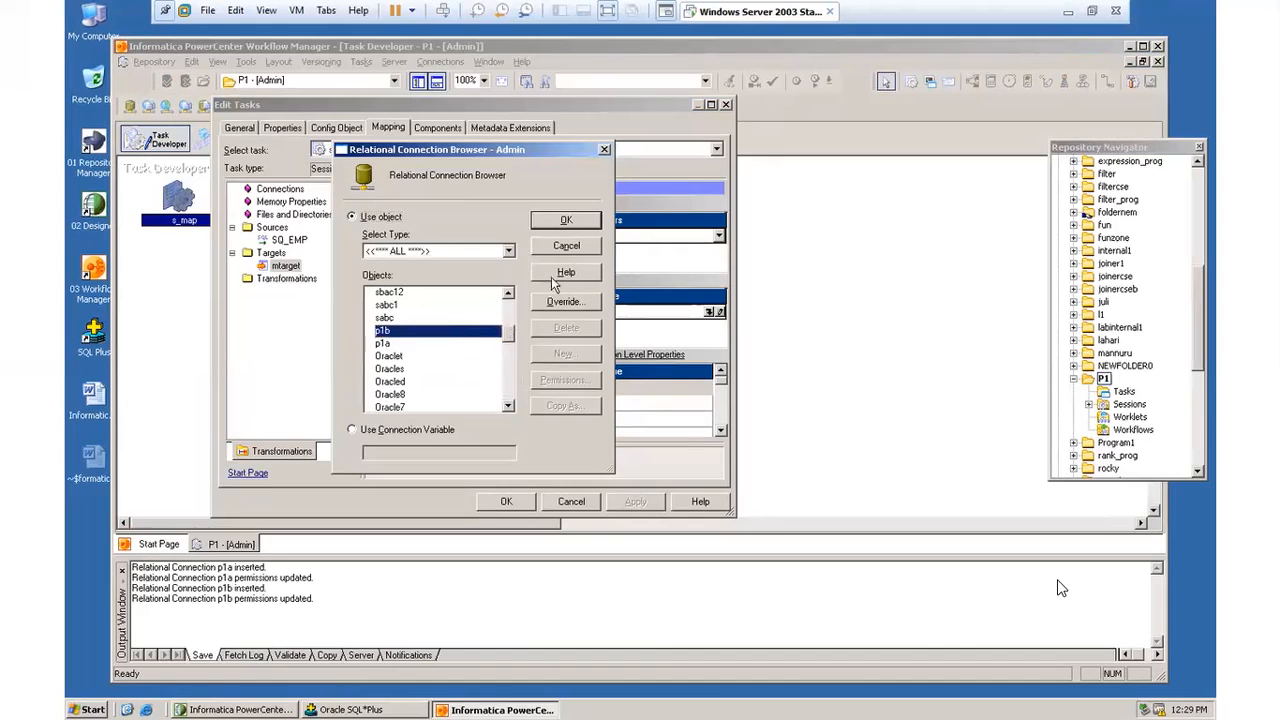
left_click(566, 221)
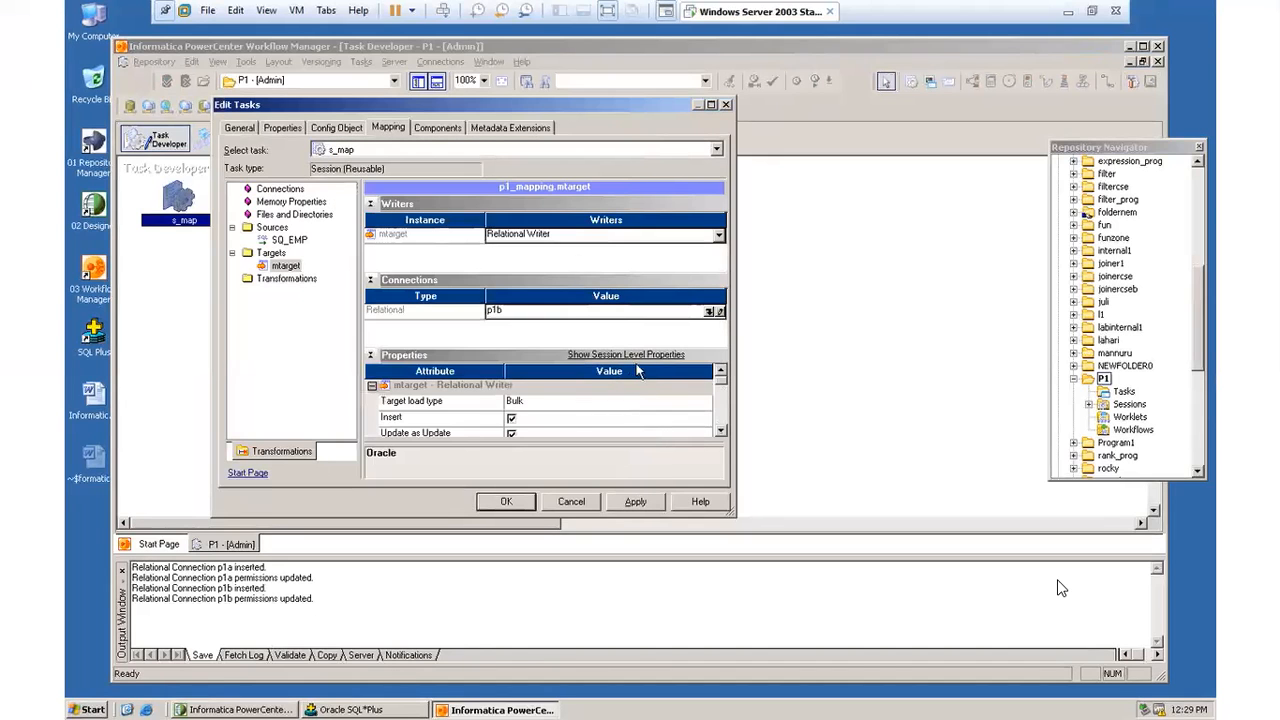
Step: Set the target load type of mtarget to Normal and apply the session changes
left_click(572, 410)
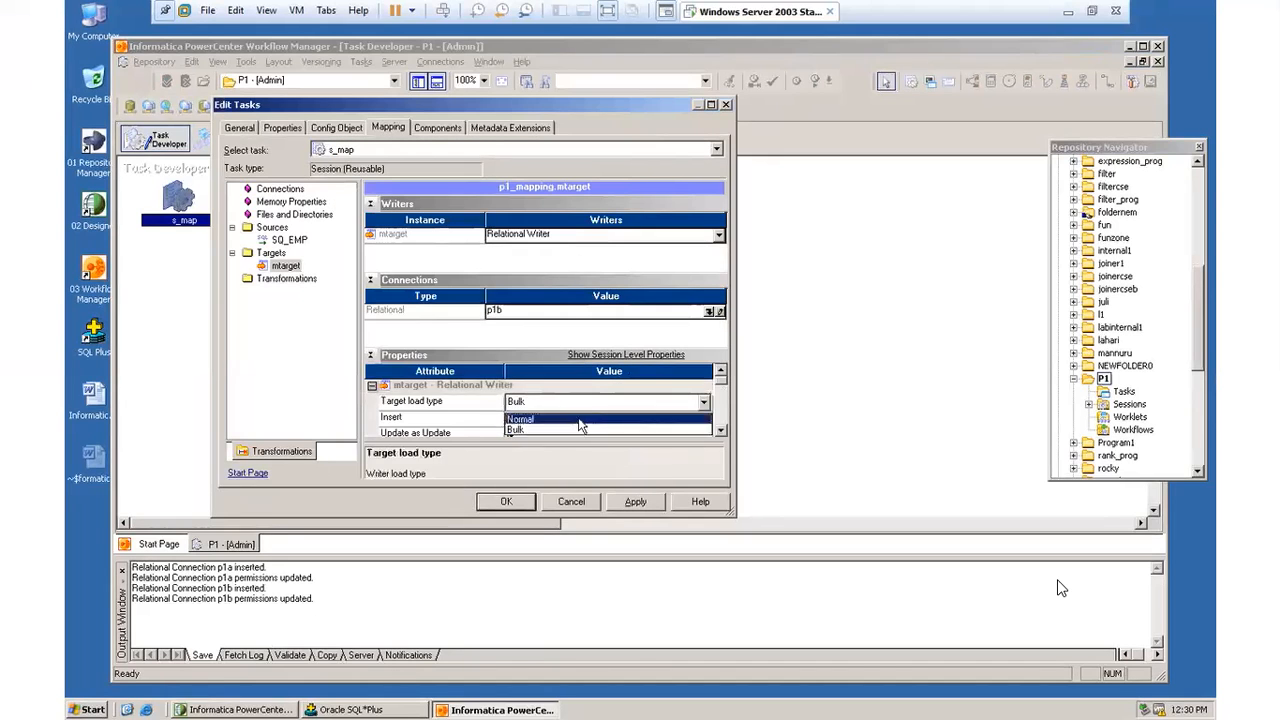
left_click(580, 424)
left_click(634, 502)
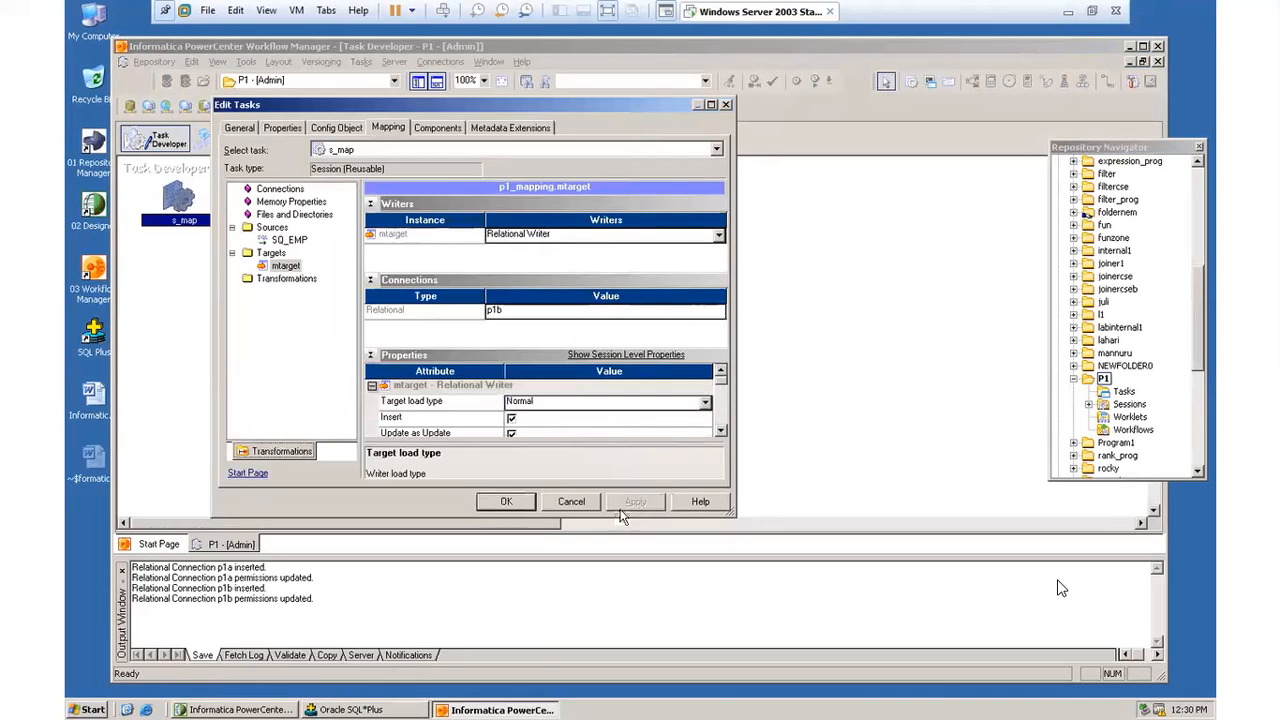
left_click(503, 502)
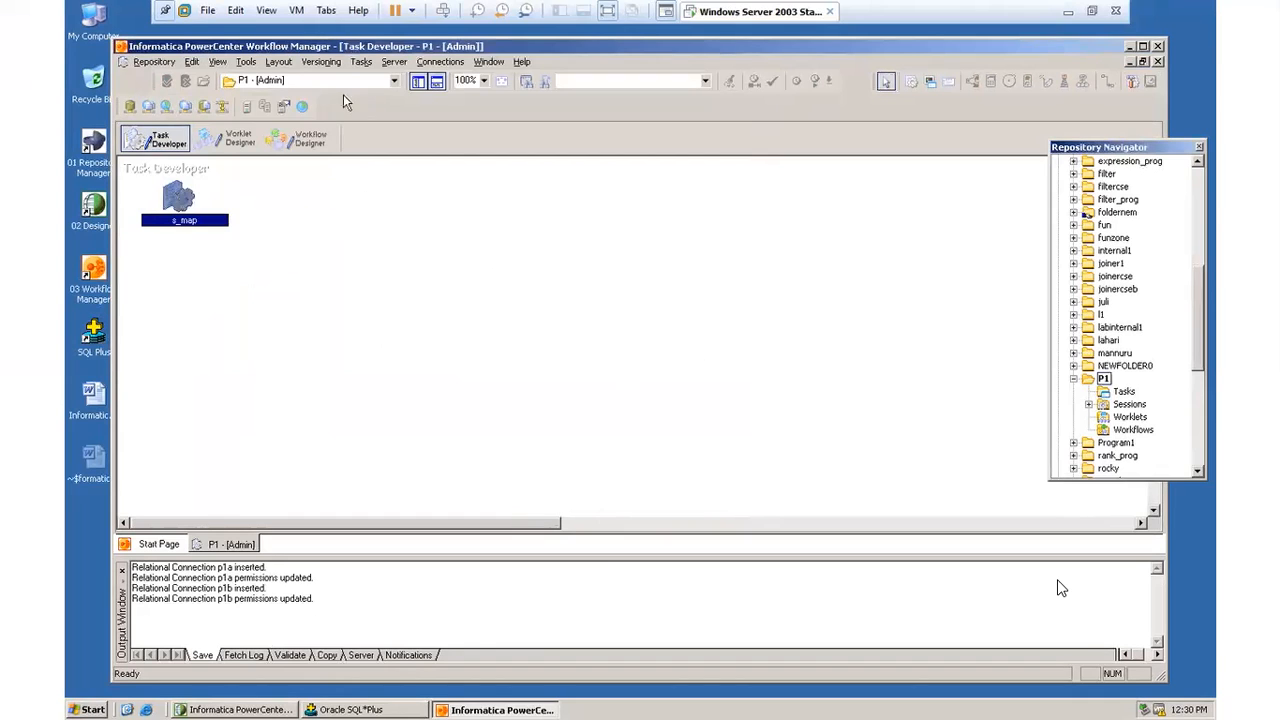
Step: Create a workflow named p1_workflow in the Workflow Designer for folder P1
left_click(247, 62)
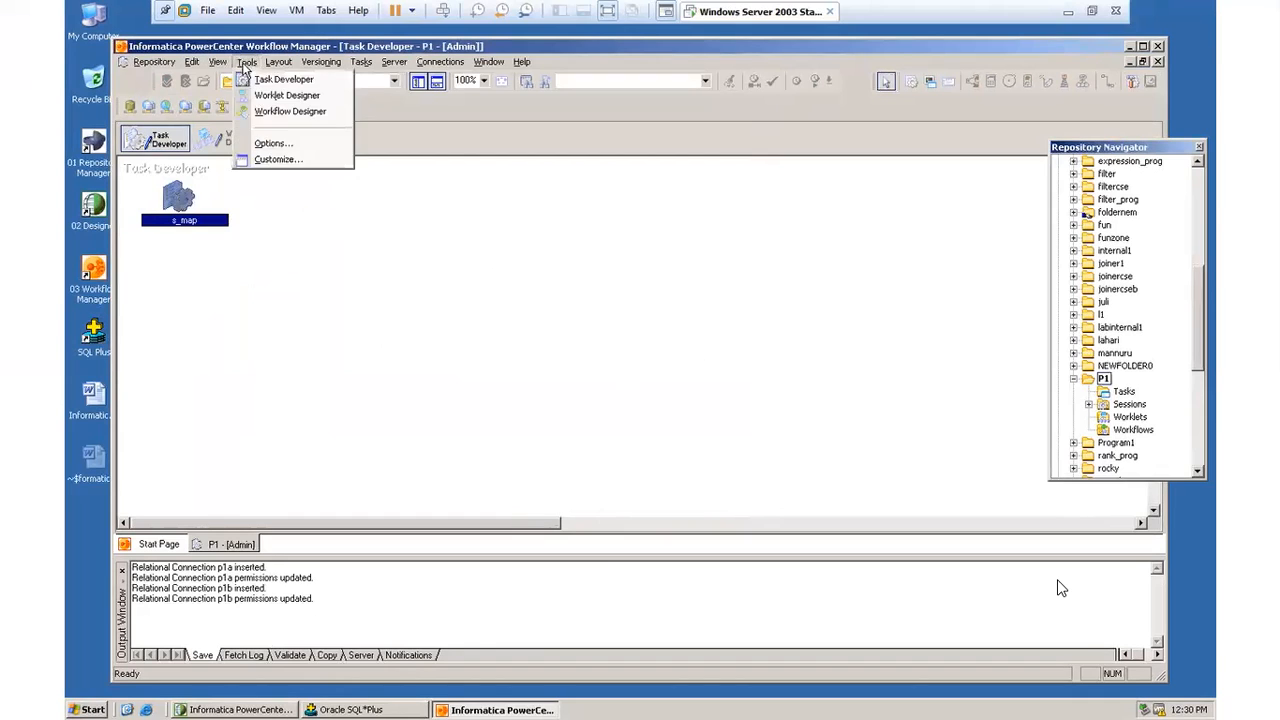
left_click(278, 112)
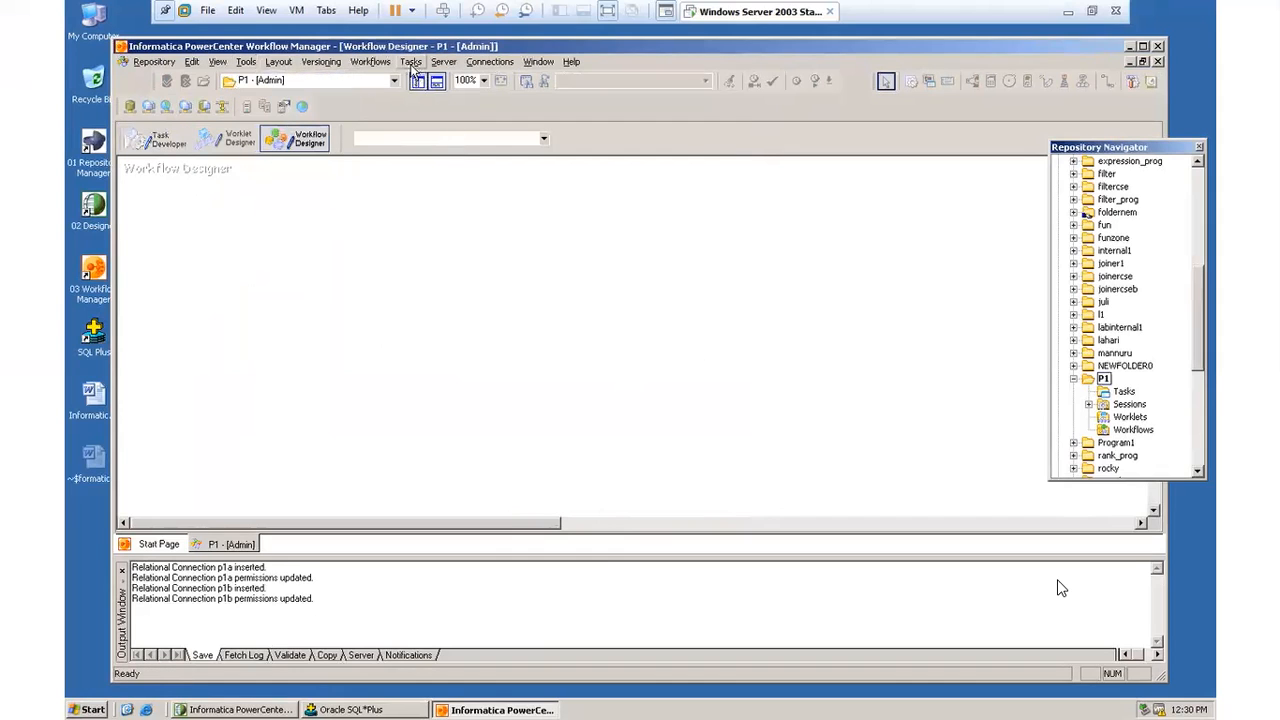
left_click(373, 62)
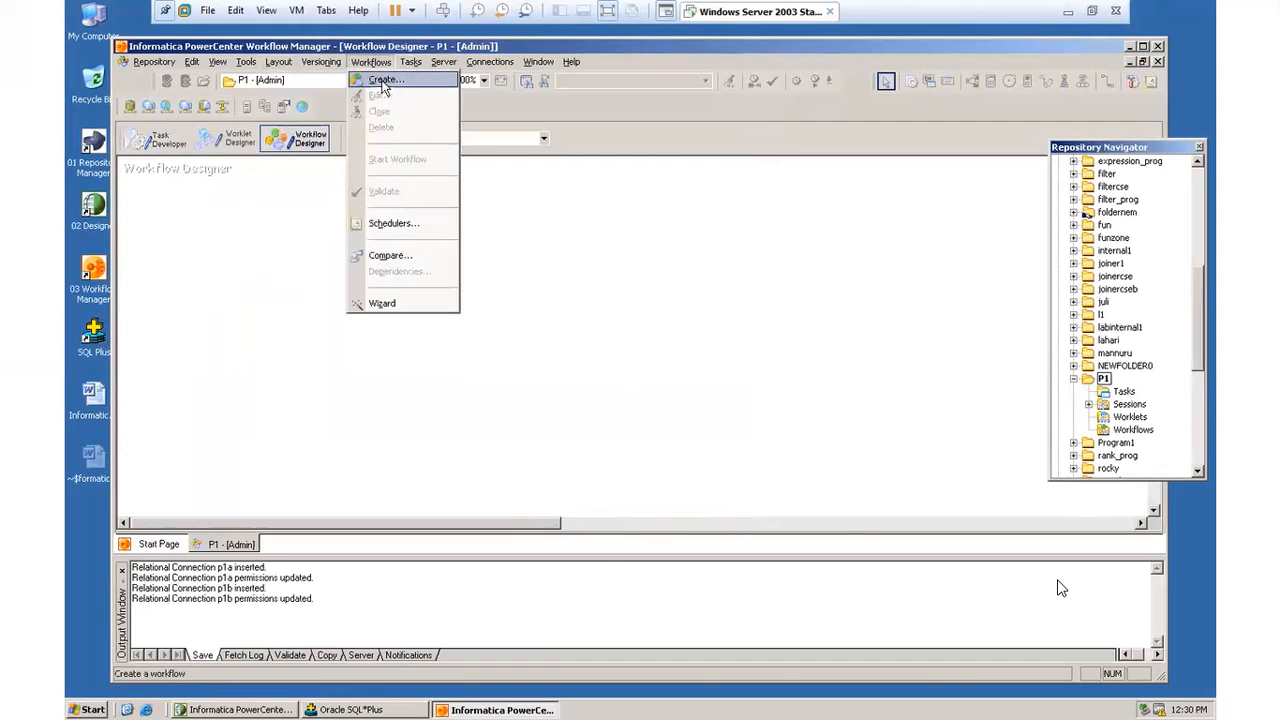
left_click(382, 84)
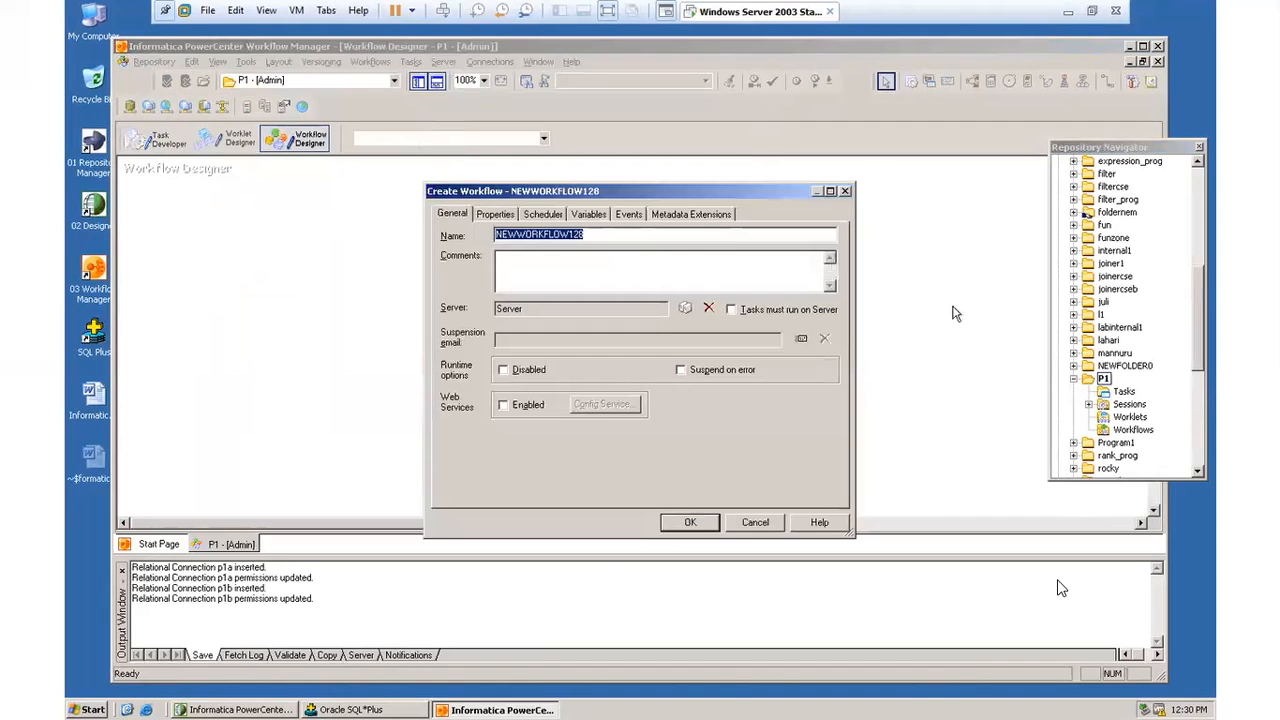
key("BackSpace")
type("p1_workflow")
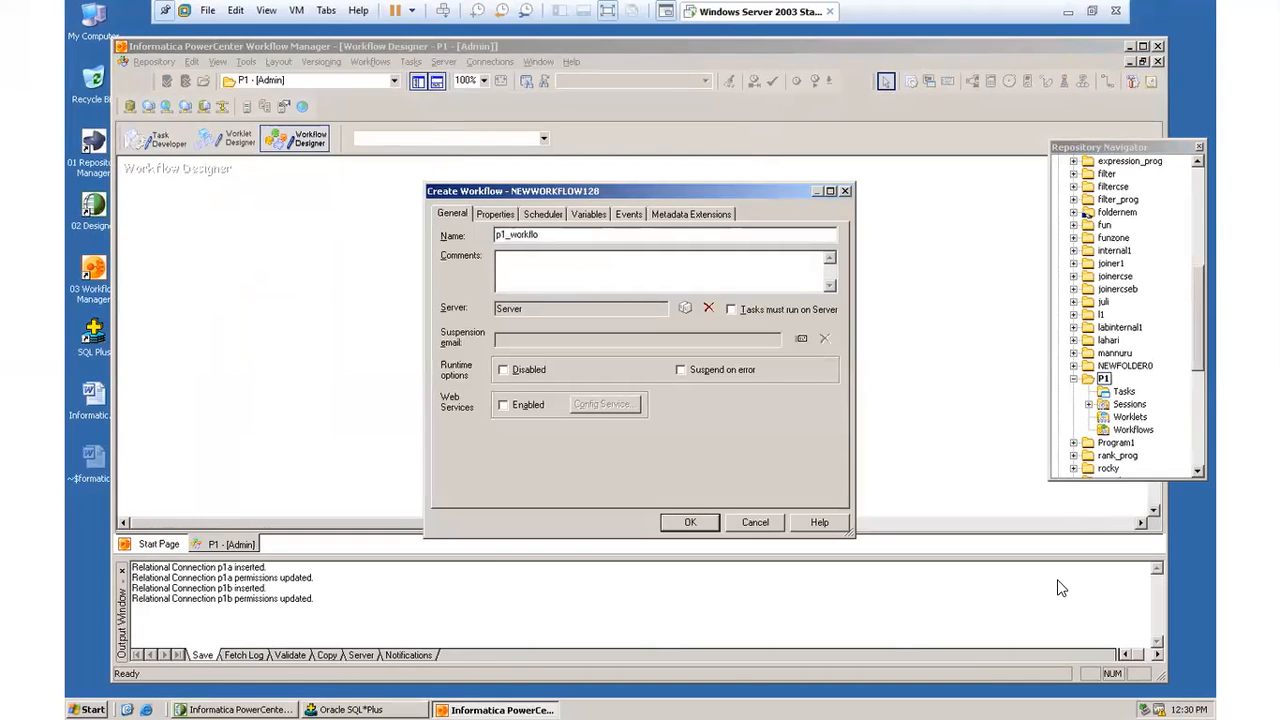
left_click(689, 523)
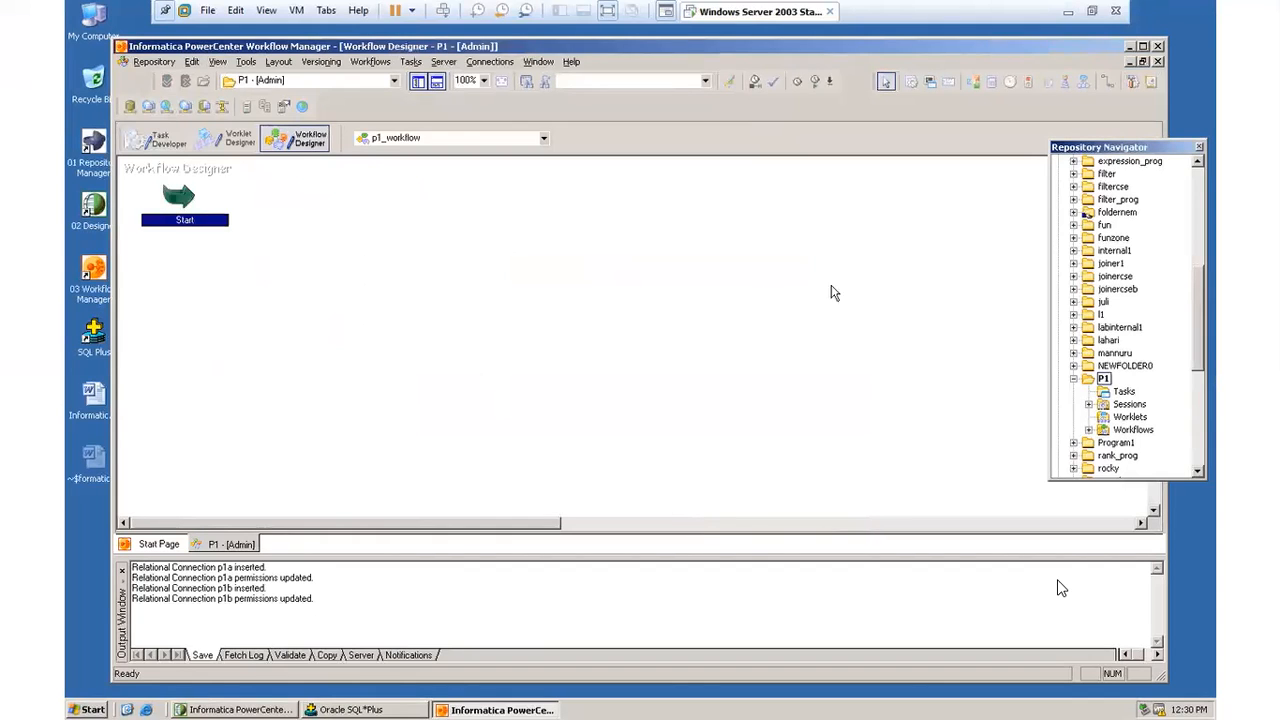
Step: Add session s_map from folder P1 to the workflow, placing it beside the Start task, and move the Repository Navigator aside
left_click_drag(1145, 148, 1032, 131)
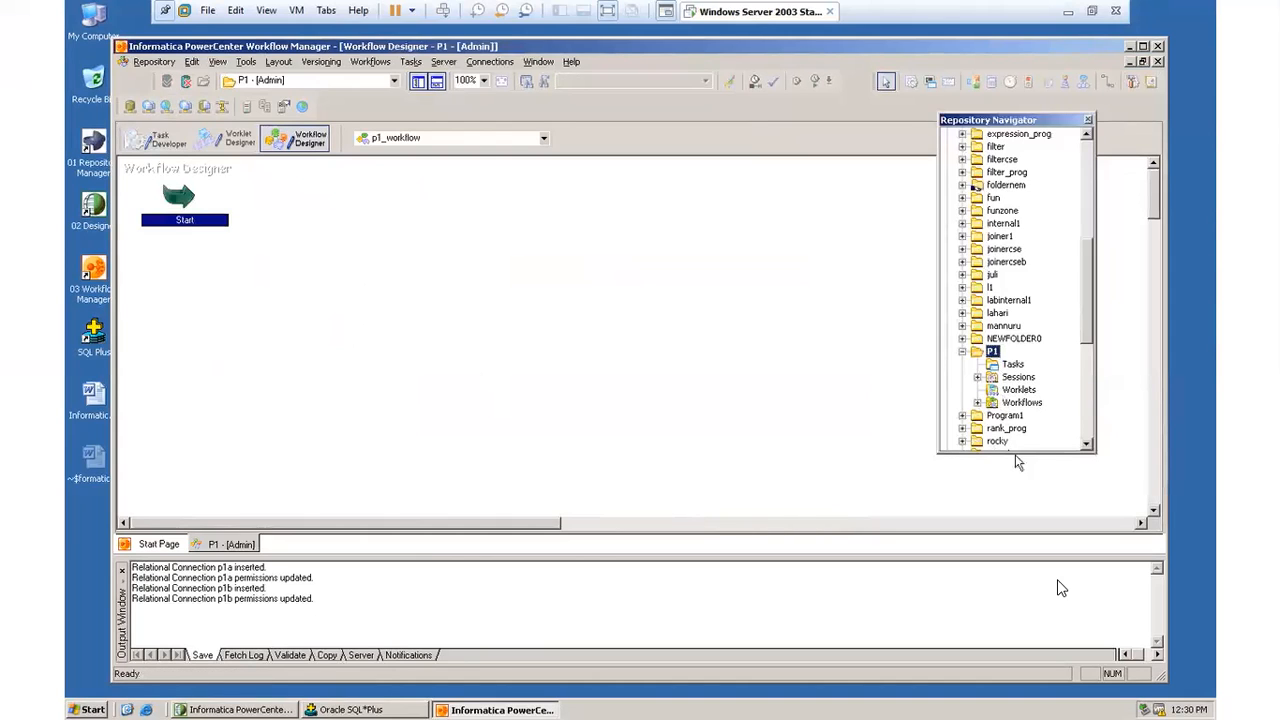
left_click_drag(1015, 454, 1022, 490)
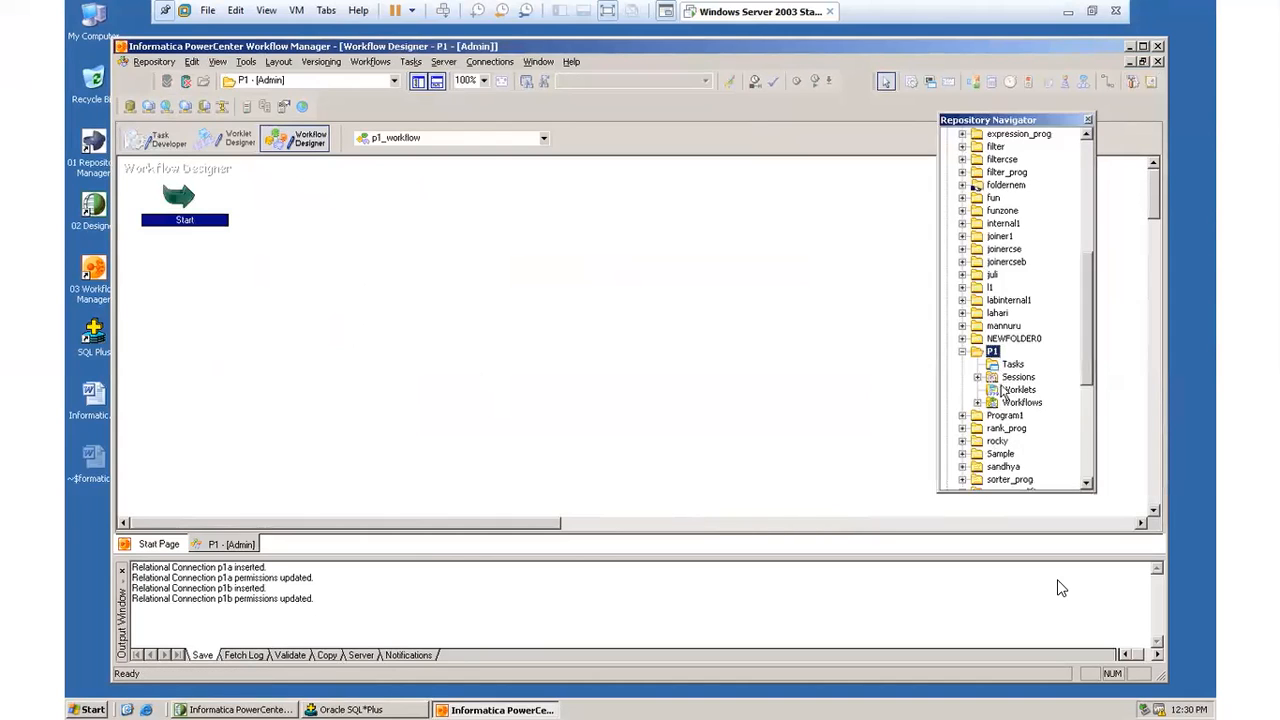
double_click(985, 378)
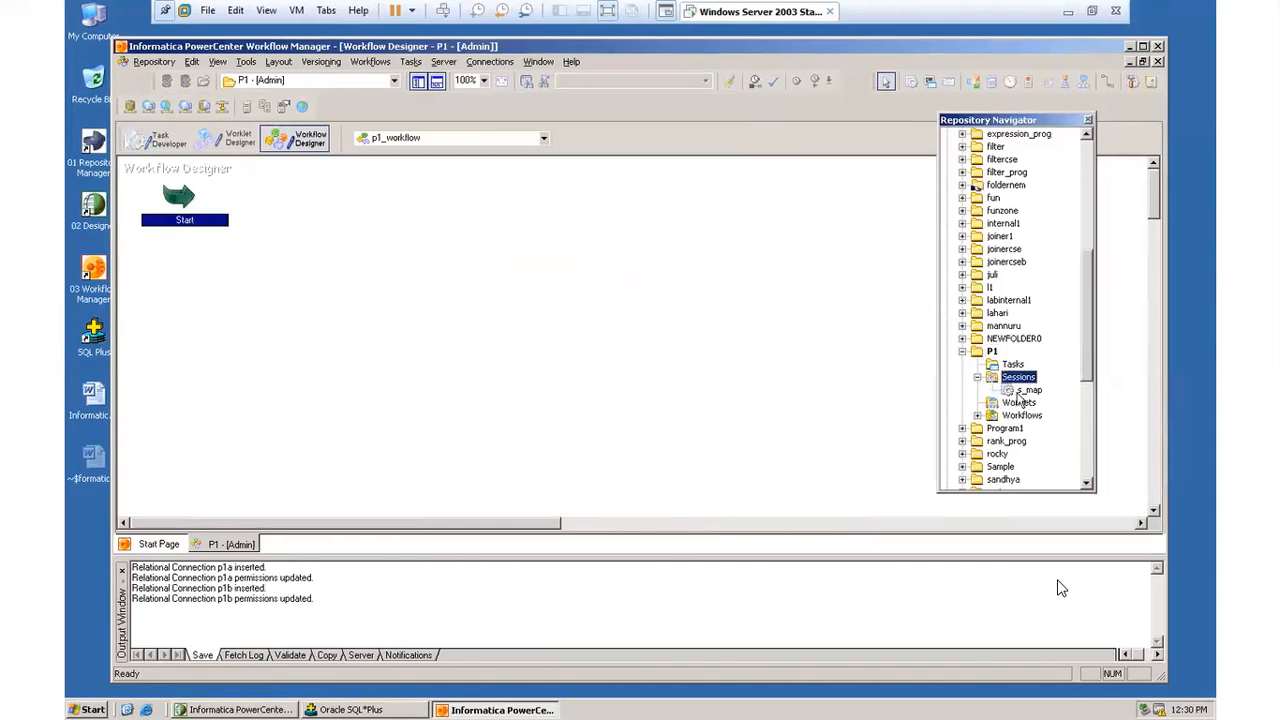
left_click_drag(1030, 392, 474, 241)
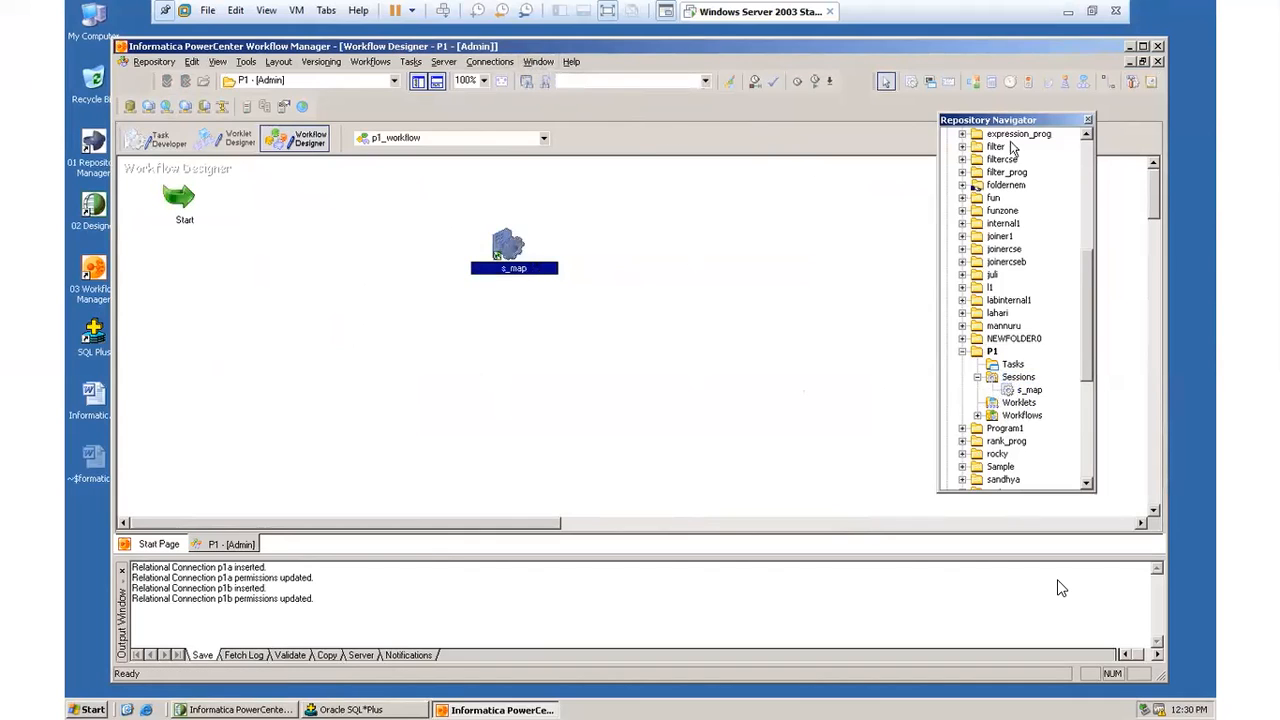
left_click_drag(1052, 121, 1109, 119)
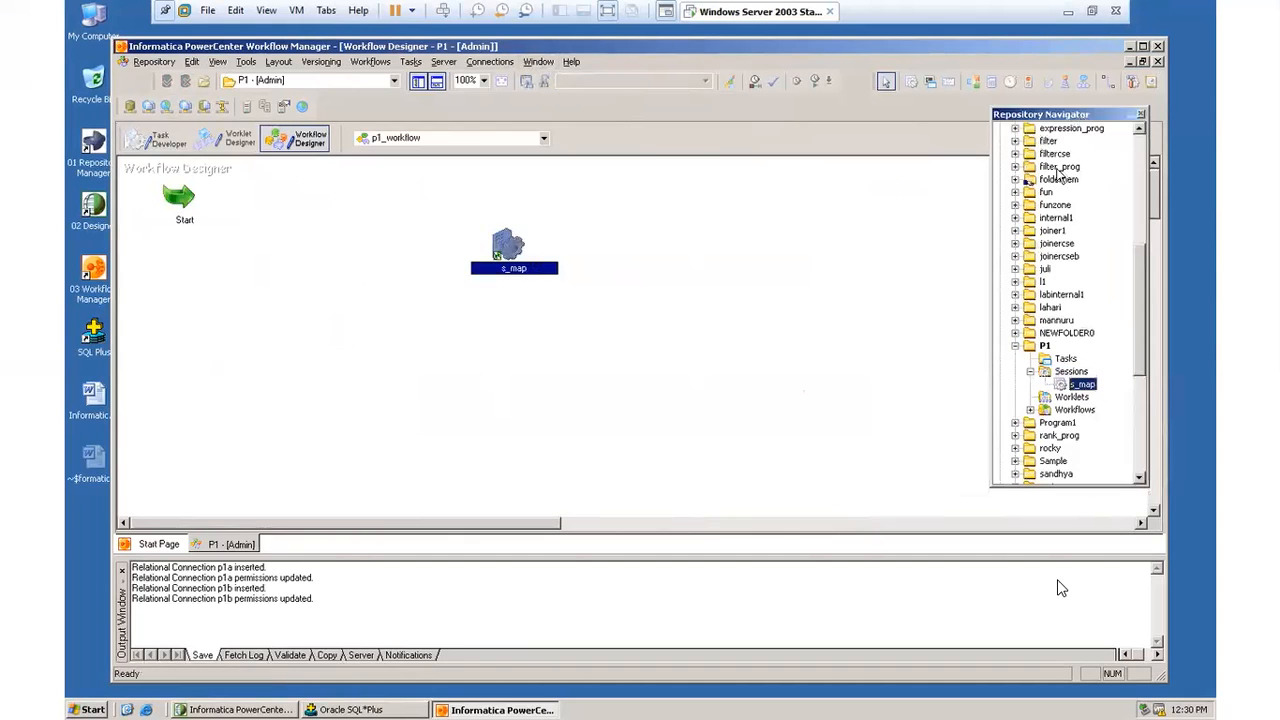
Step: Link the Start task to session s_map in p1_workflow
left_click(492, 62)
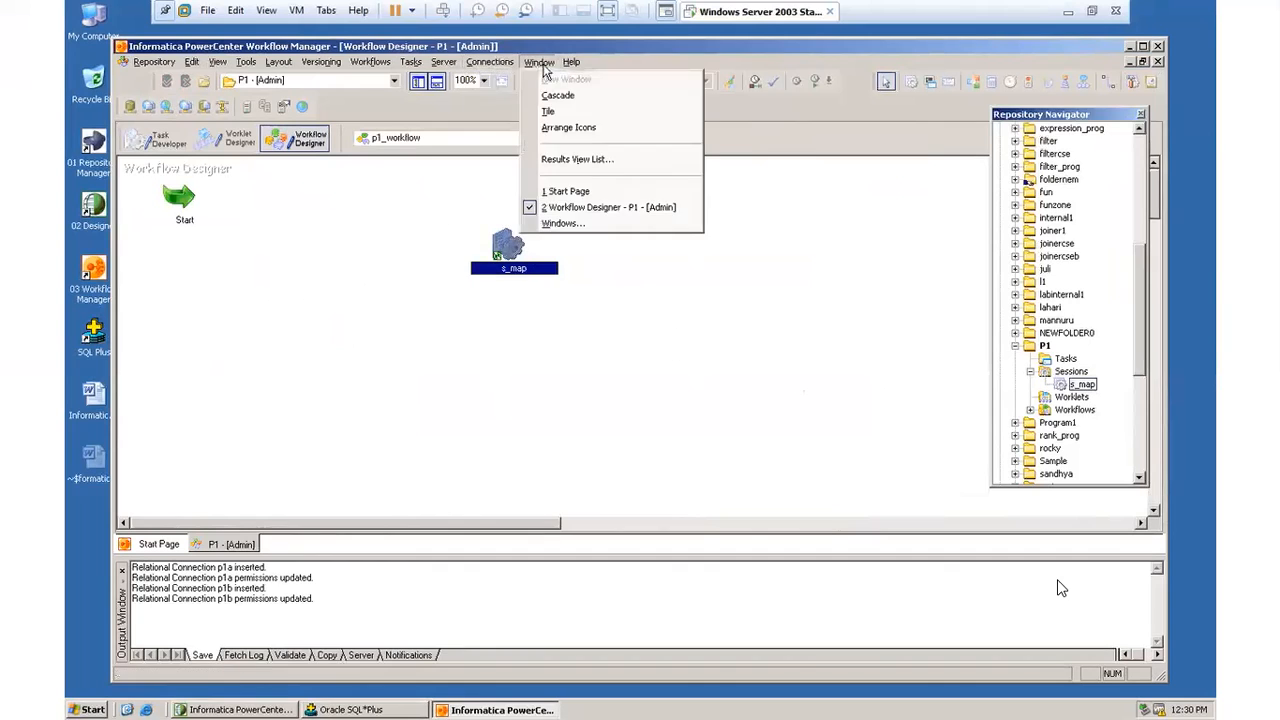
mouse_move(408, 64)
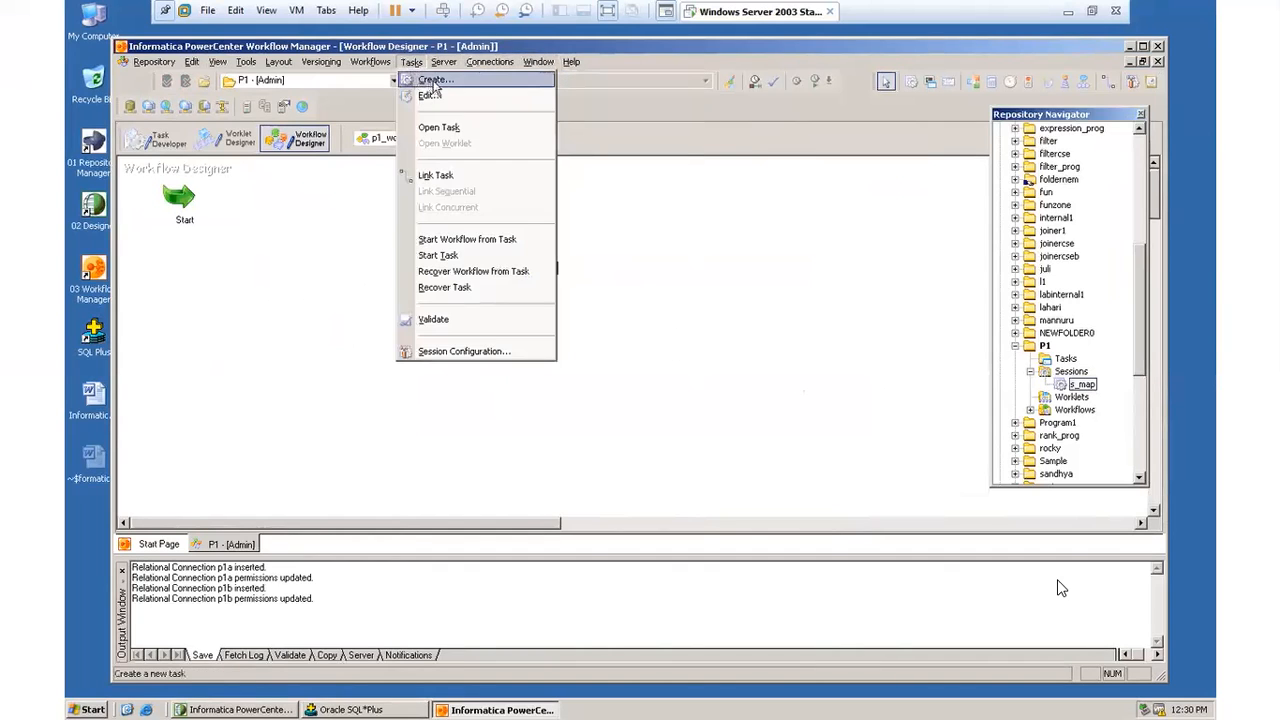
left_click(449, 177)
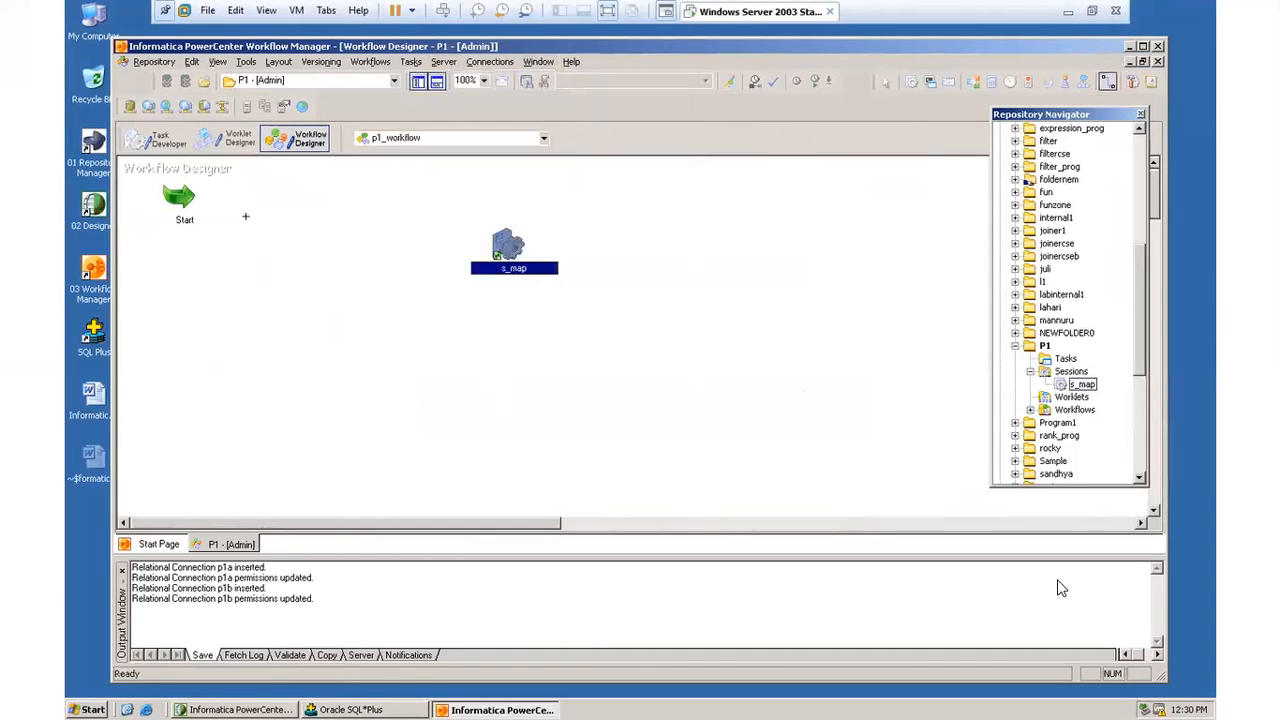
left_click_drag(195, 205, 485, 250)
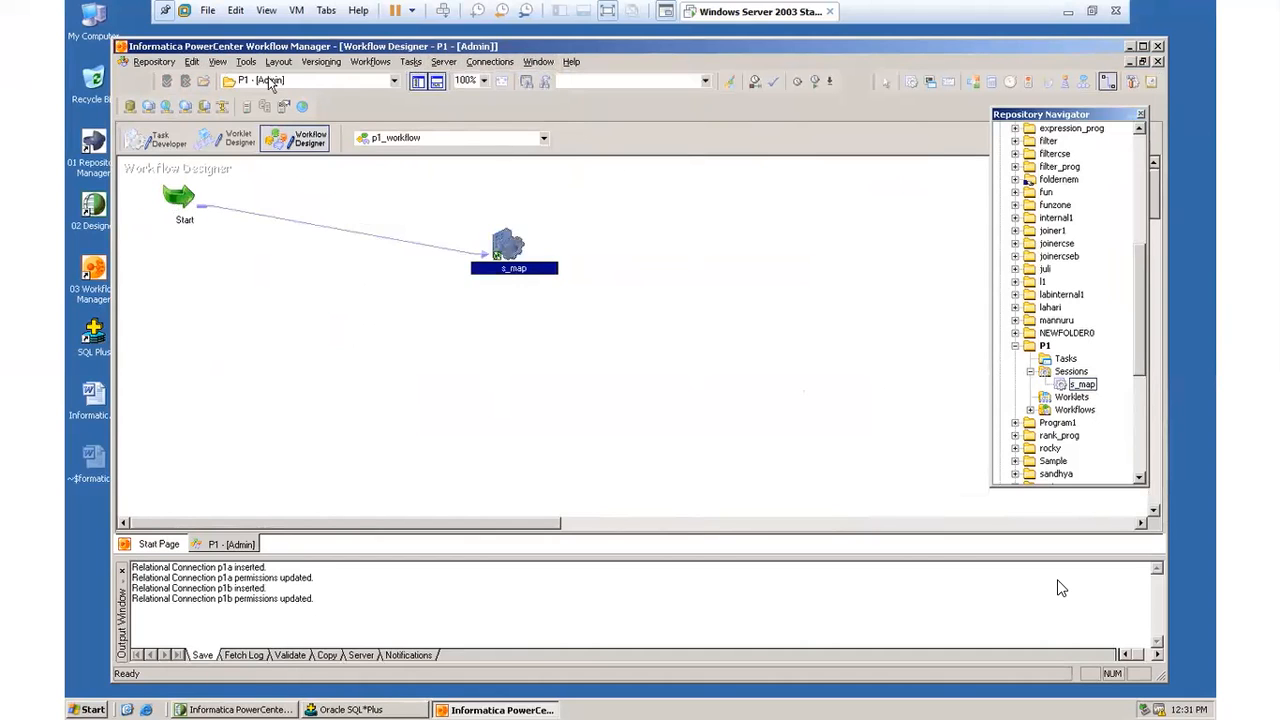
Step: Validate p1_workflow and save it to the repository
left_click(370, 61)
left_click(384, 191)
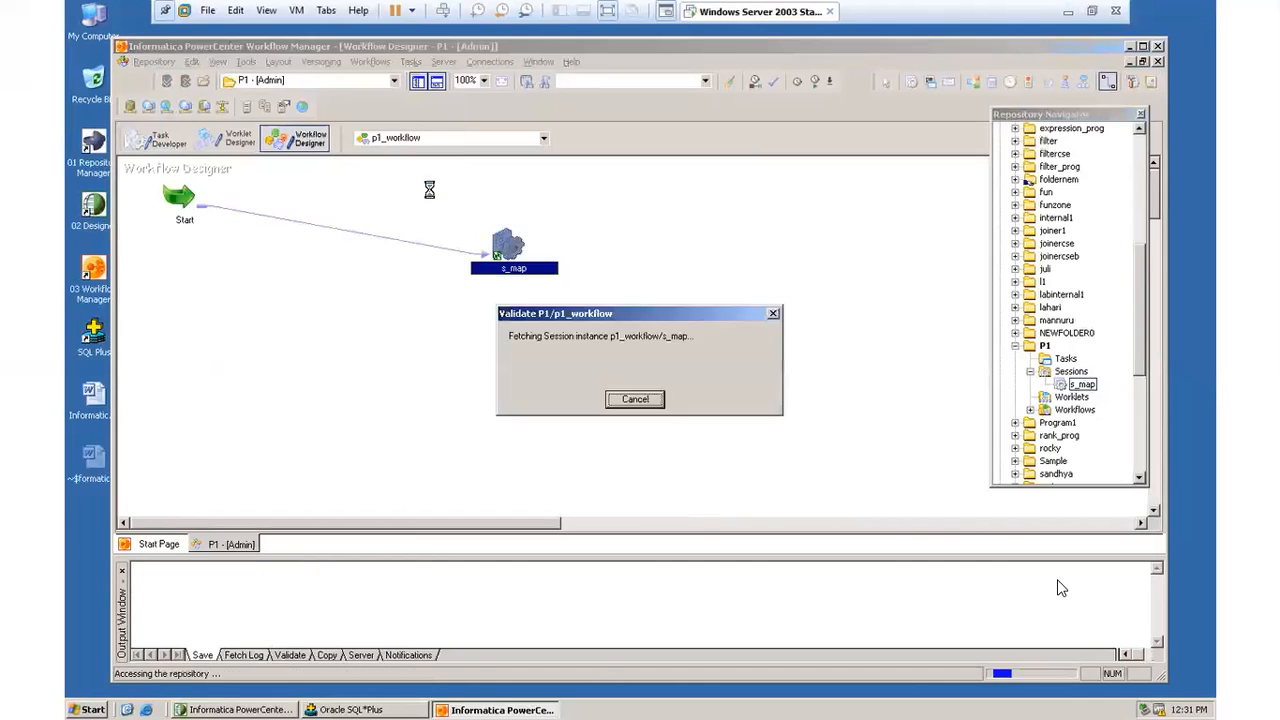
left_click(156, 64)
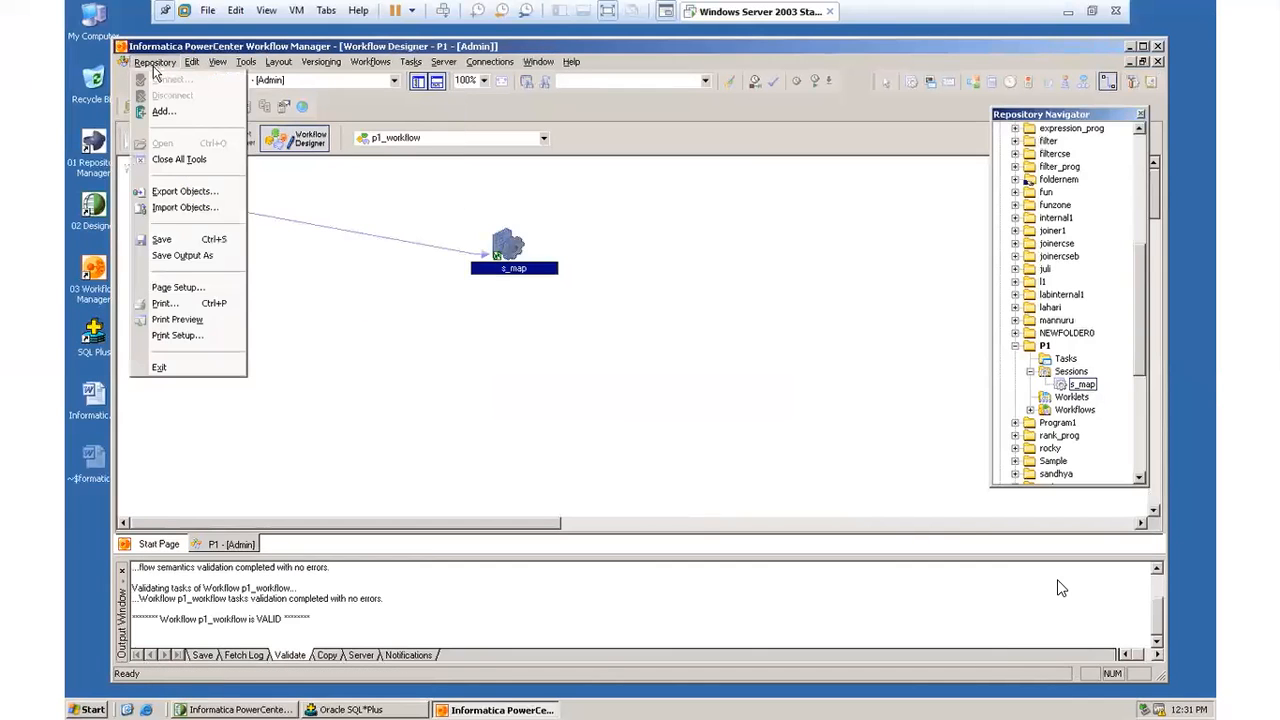
left_click(178, 243)
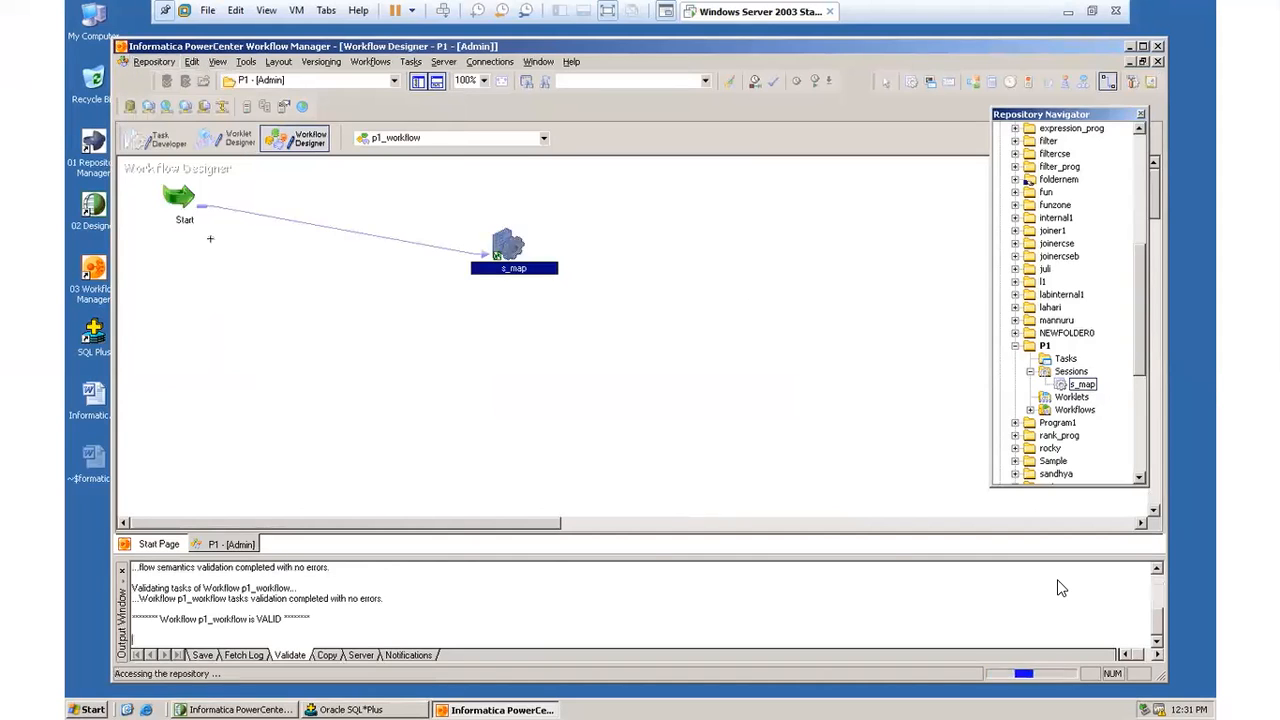
Step: Try to start workflow p1_workflow
left_click(379, 64)
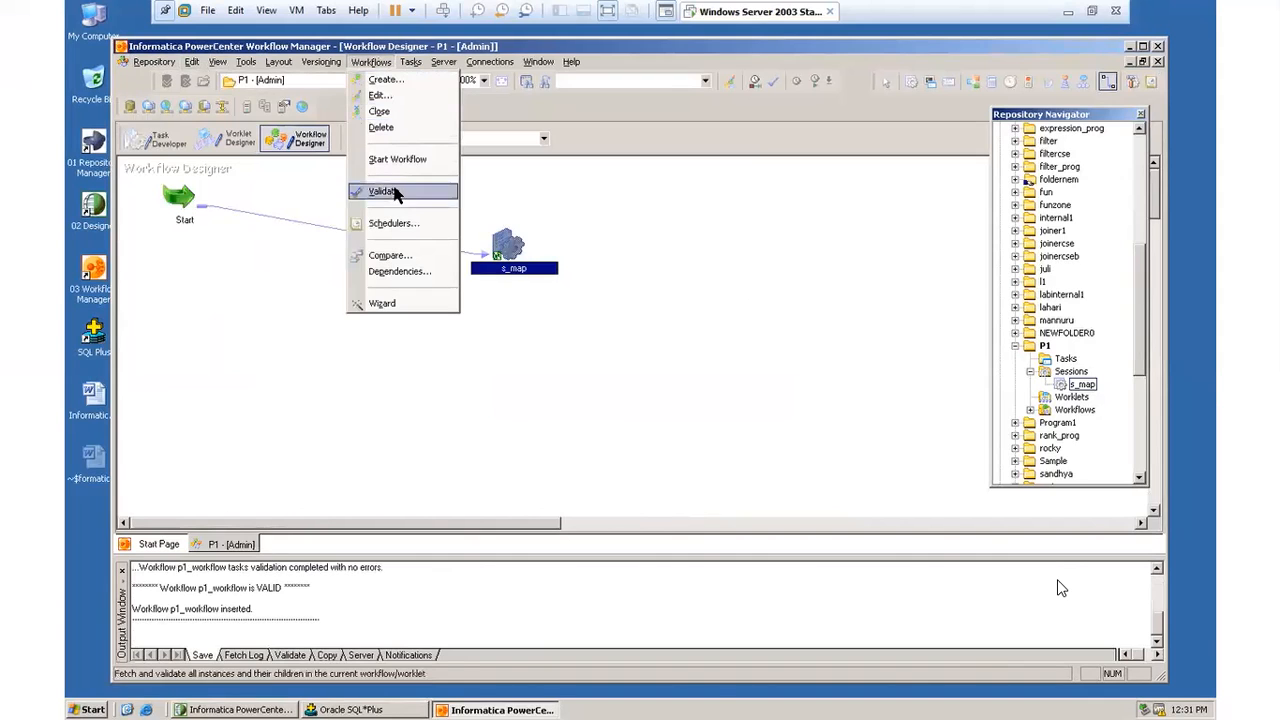
left_click(399, 163)
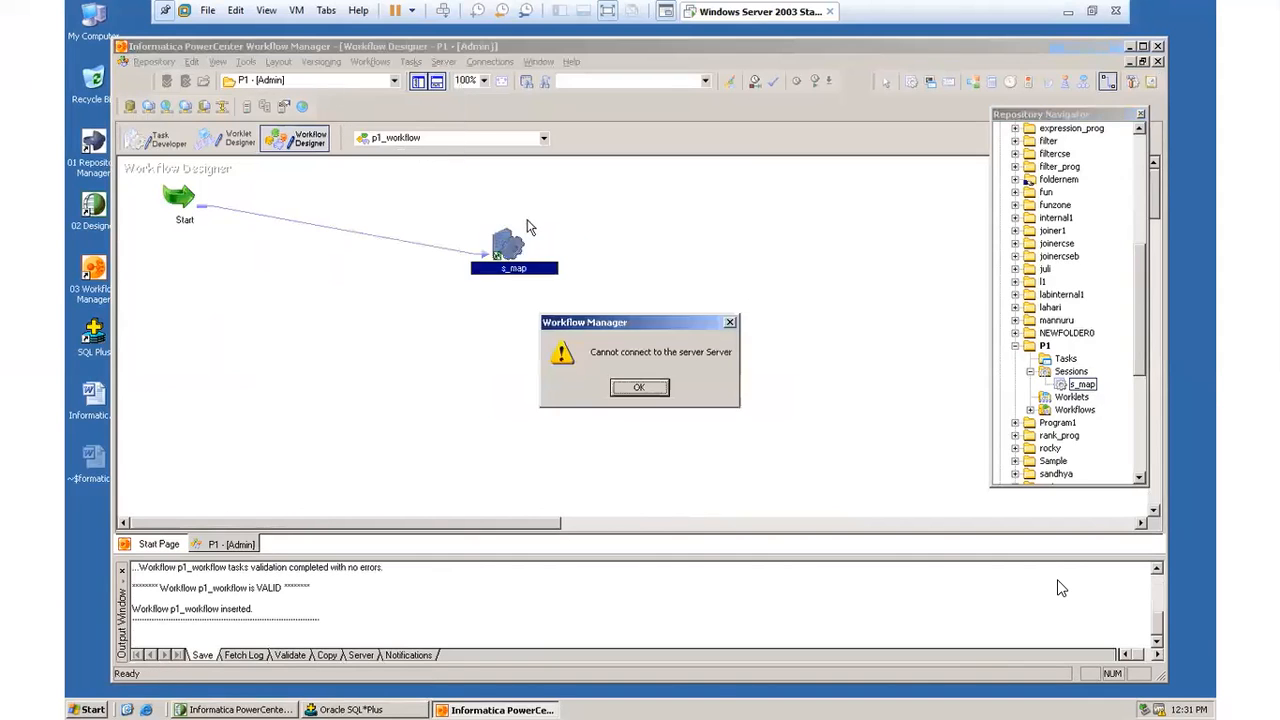
left_click(659, 390)
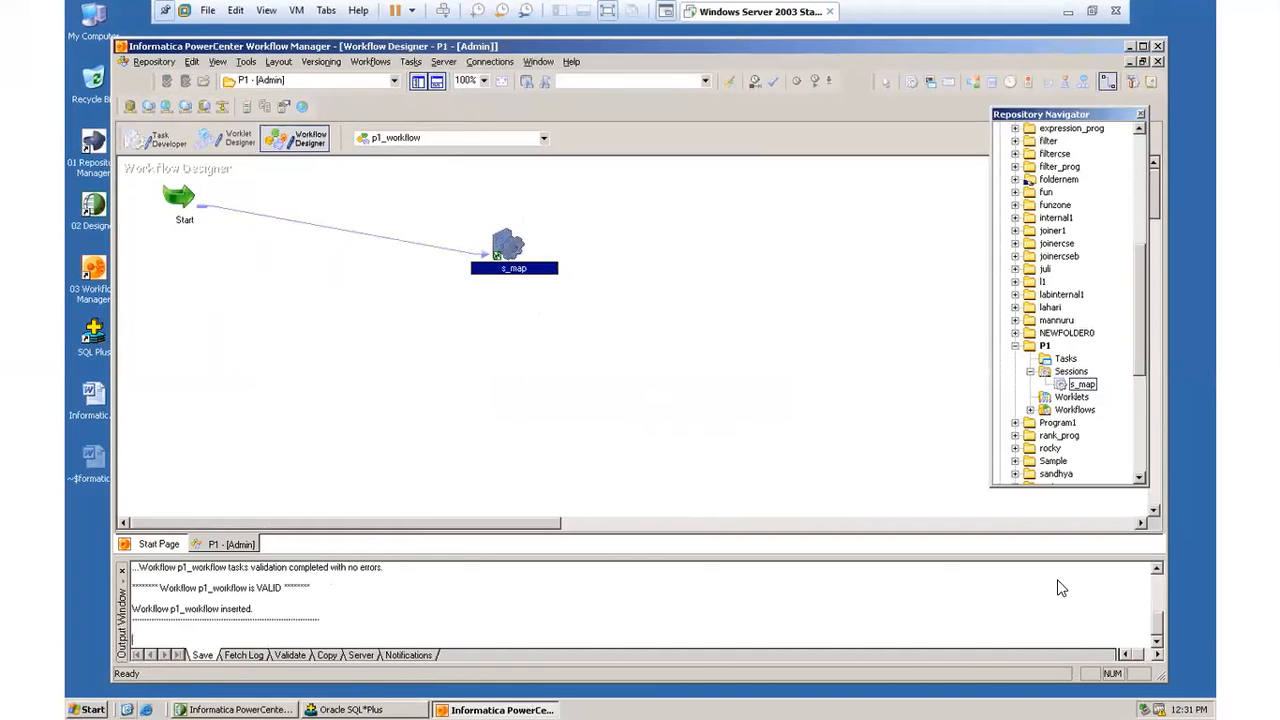
Step: Open the Windows Services console by running services.msc
left_click(95, 709)
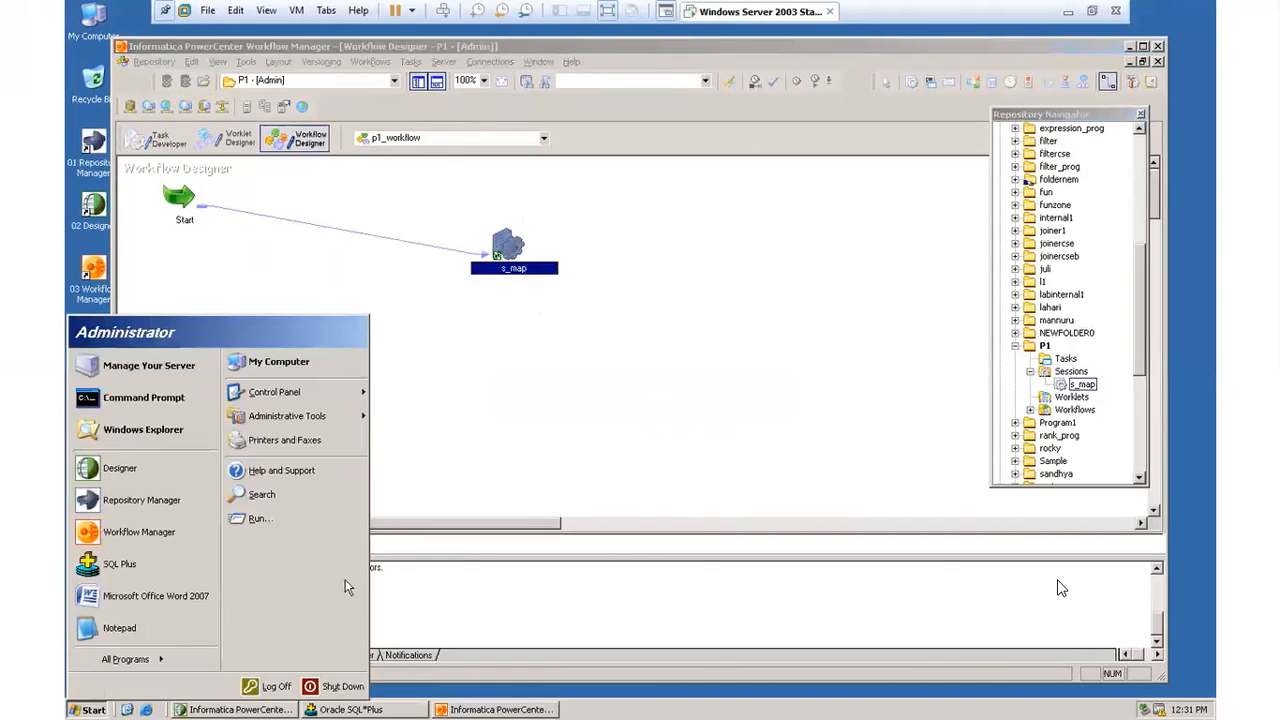
left_click(1061, 588)
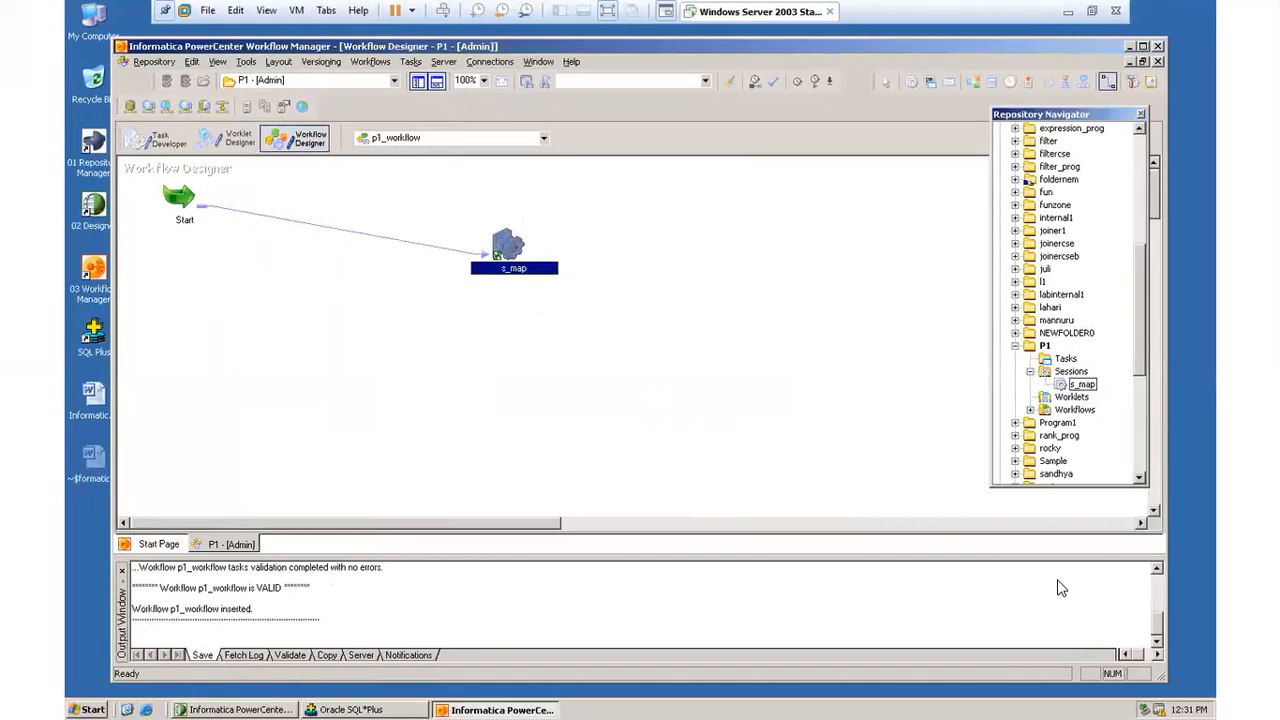
left_click(93, 709)
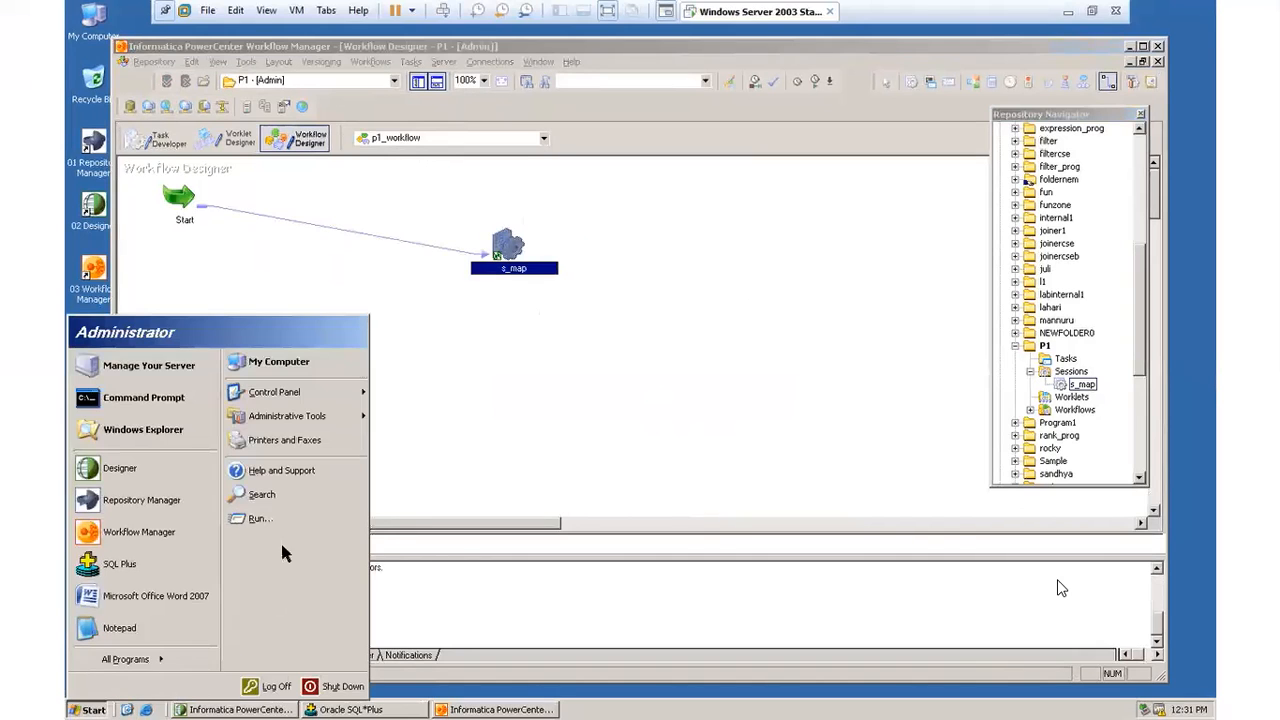
left_click(265, 520)
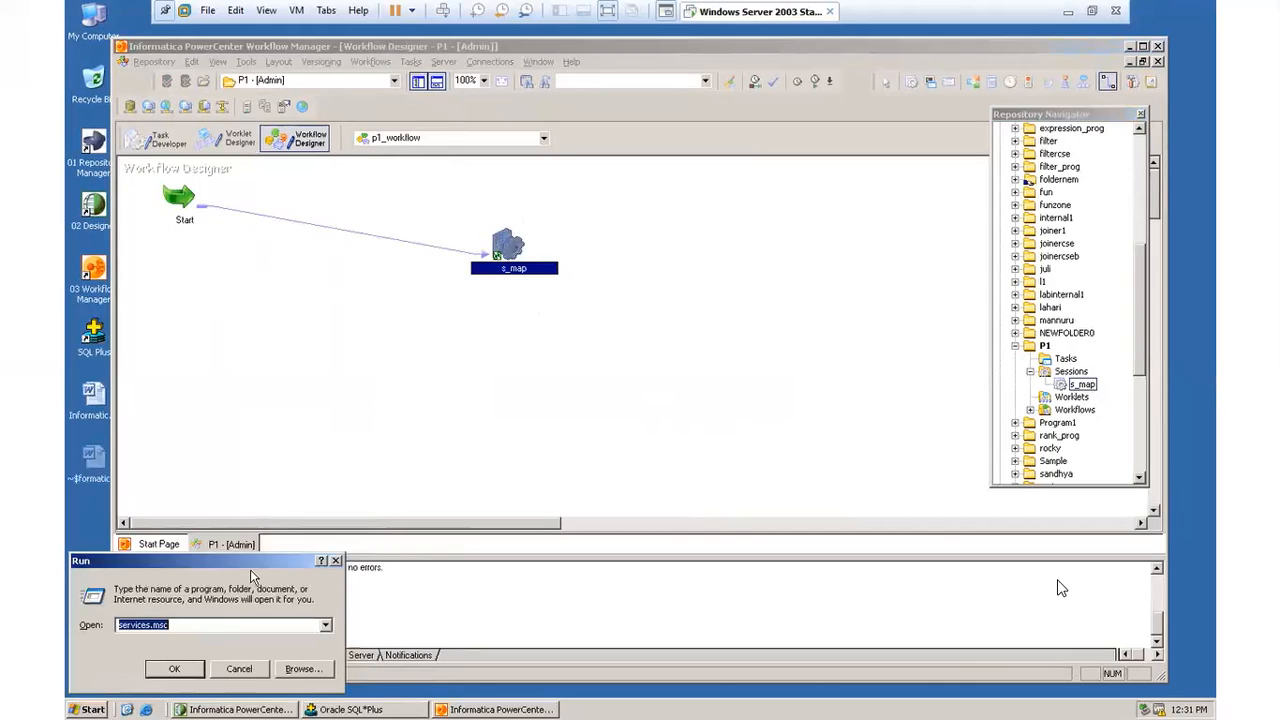
left_click(188, 624)
left_click_drag(188, 624, 72, 626)
left_click(174, 668)
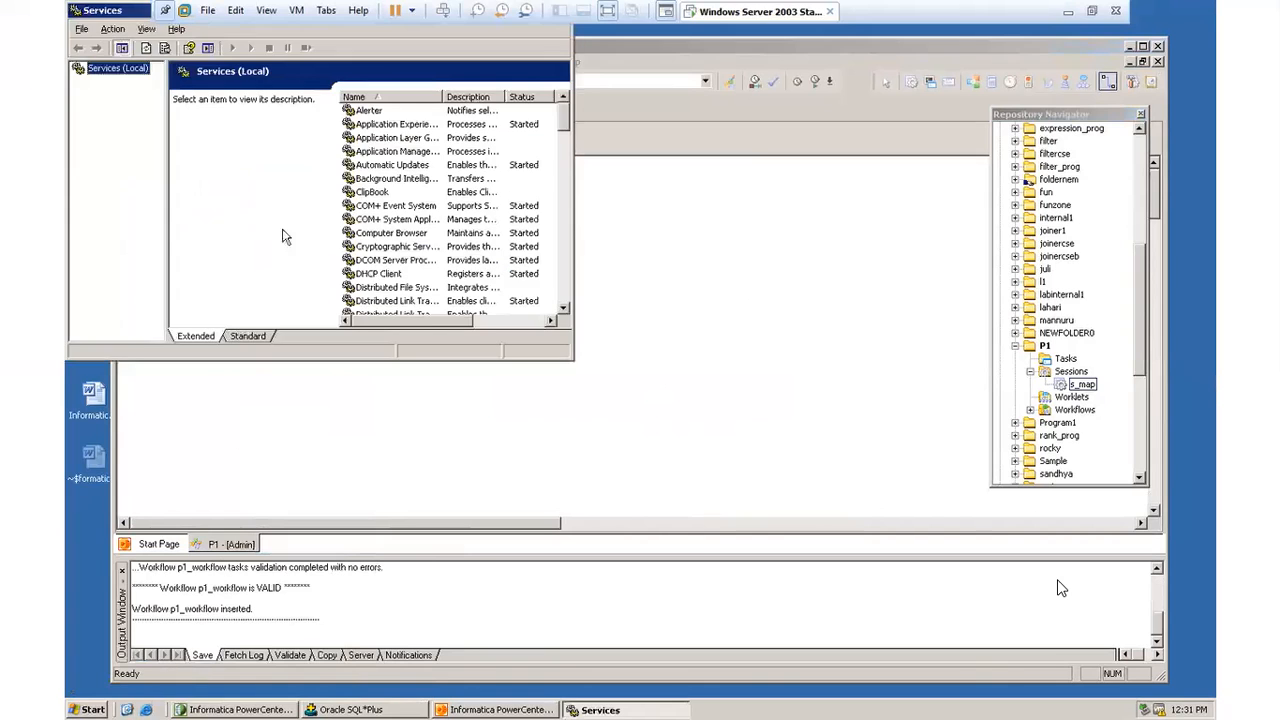
Step: Start the Informatica service in the Services console and minimize the console window
left_click(368, 165)
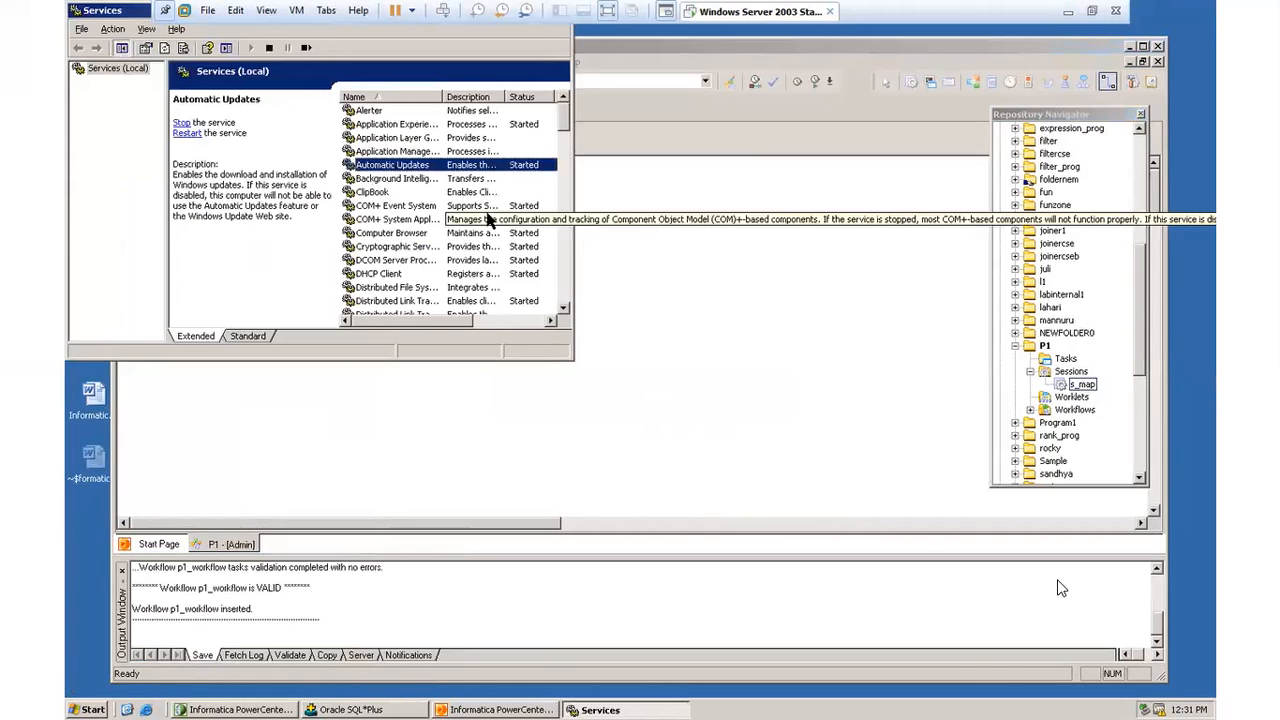
type("inf")
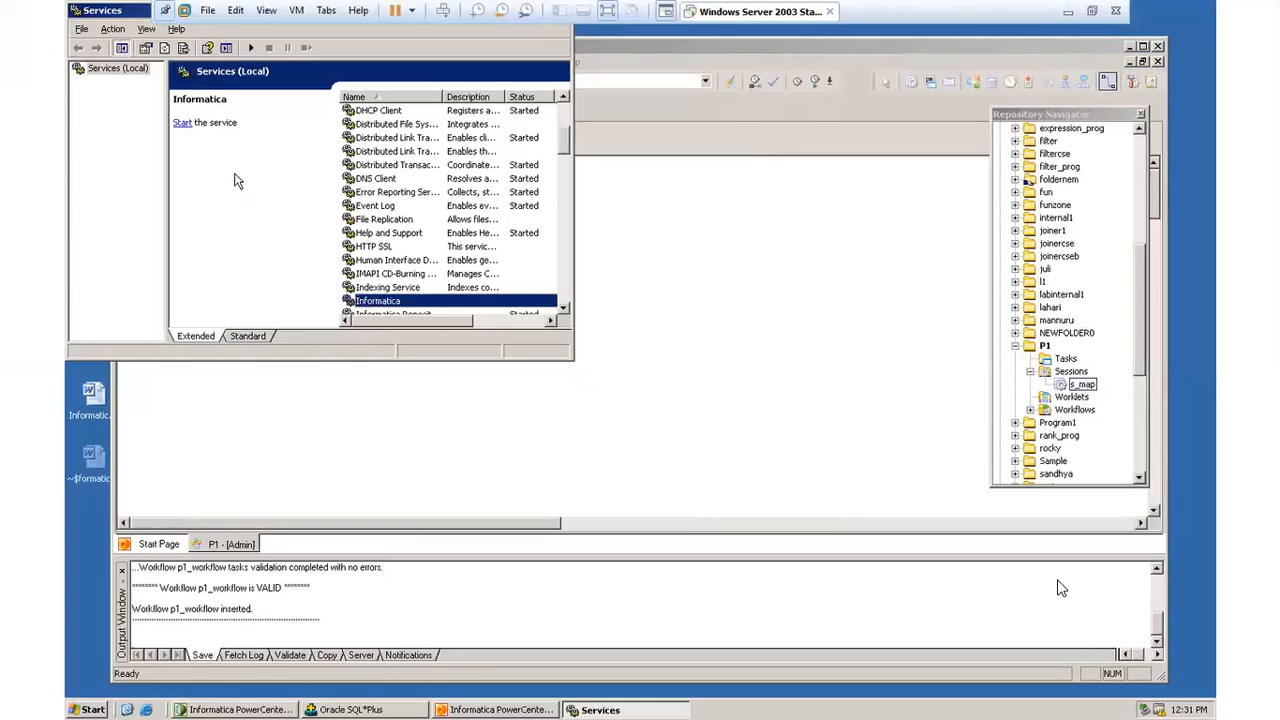
left_click(181, 125)
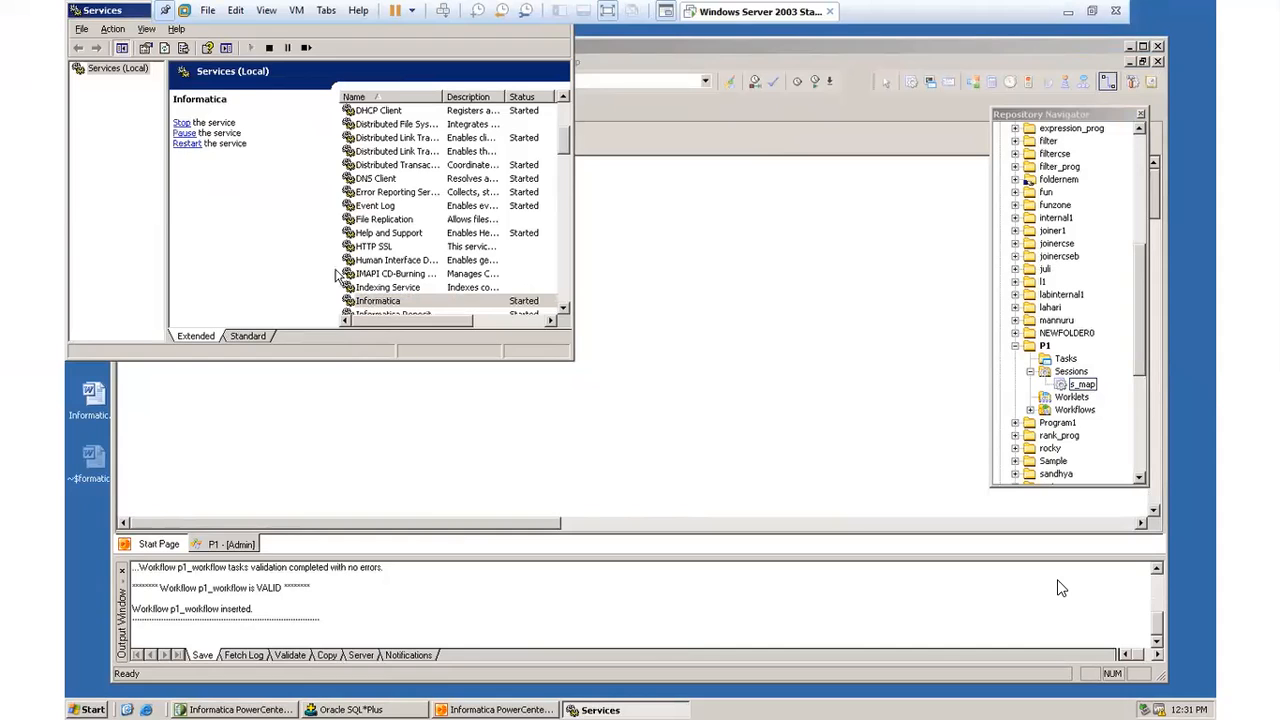
left_click_drag(118, 12, 155, 129)
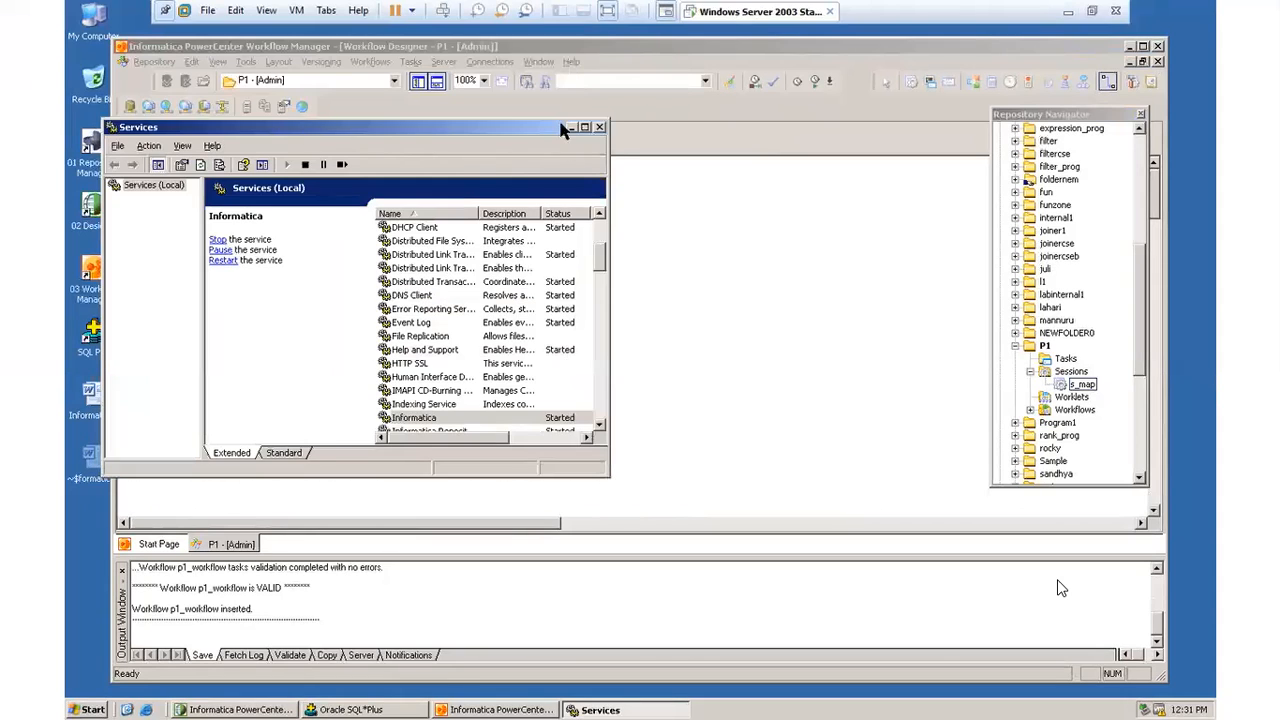
left_click(572, 127)
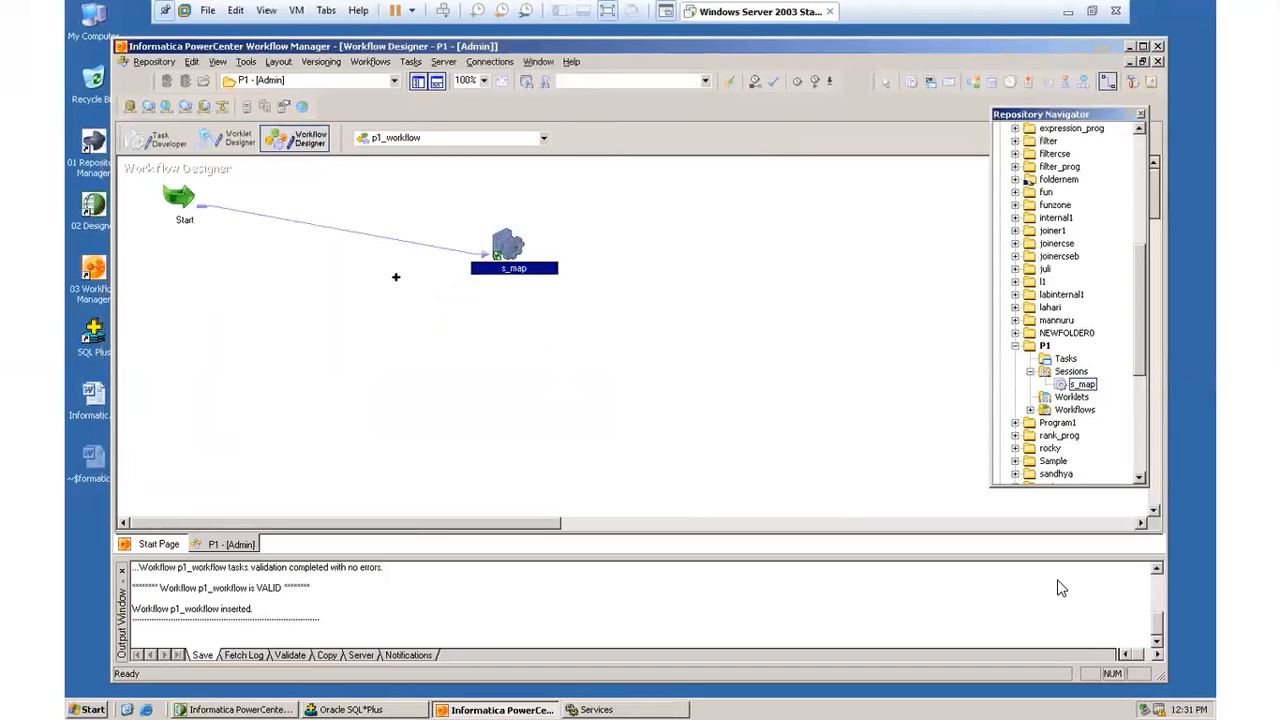
Step: Start workflow p1_workflow and open the properties of its s_map run in the Workflow Monitor
left_click(371, 61)
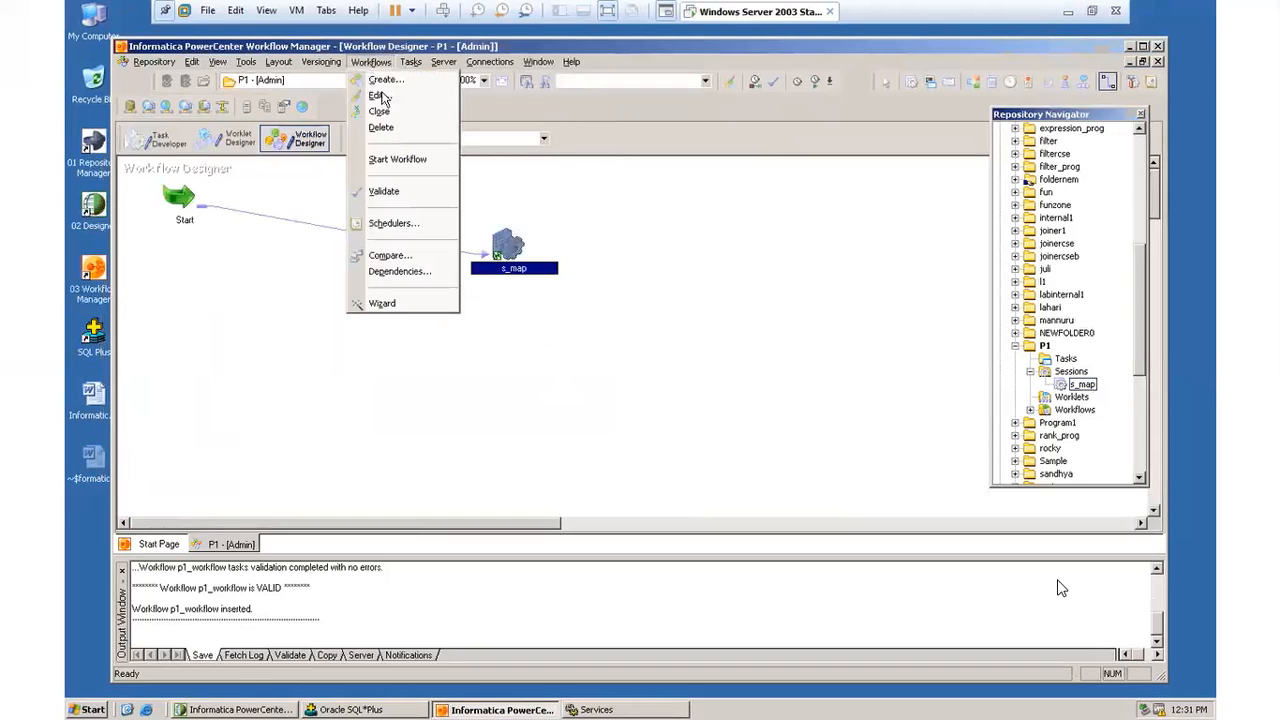
left_click(406, 164)
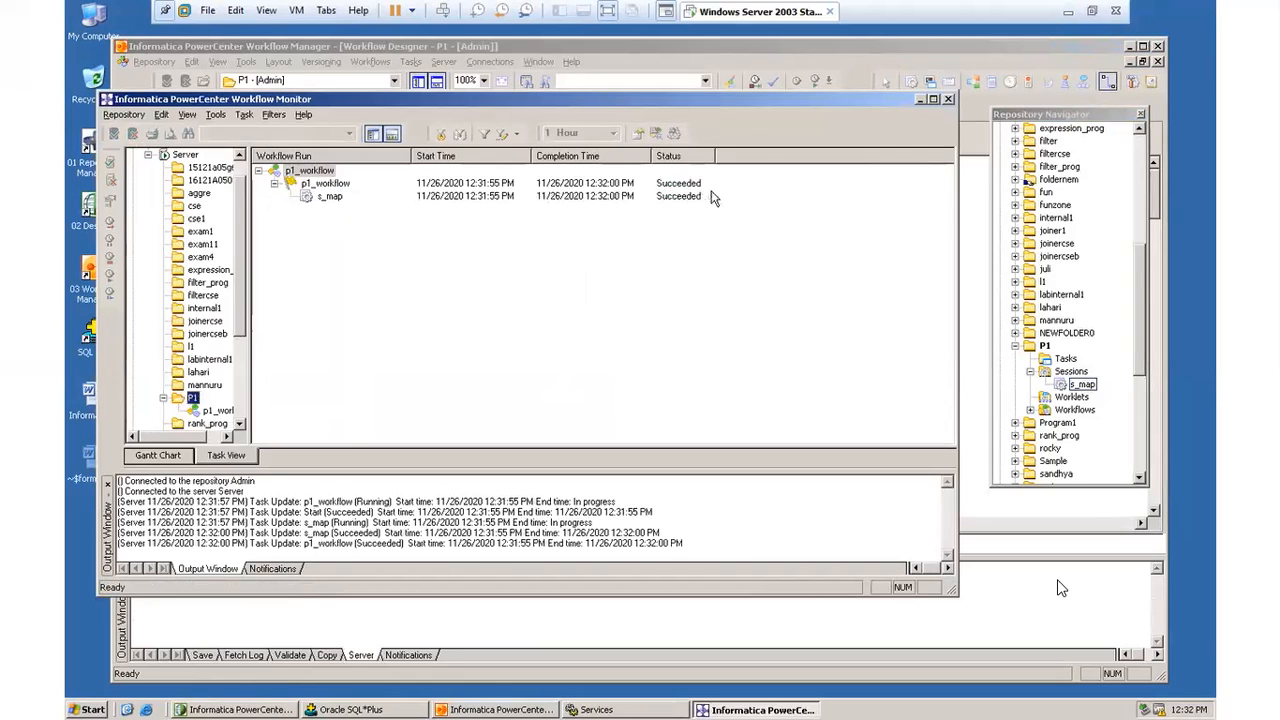
left_click(330, 196)
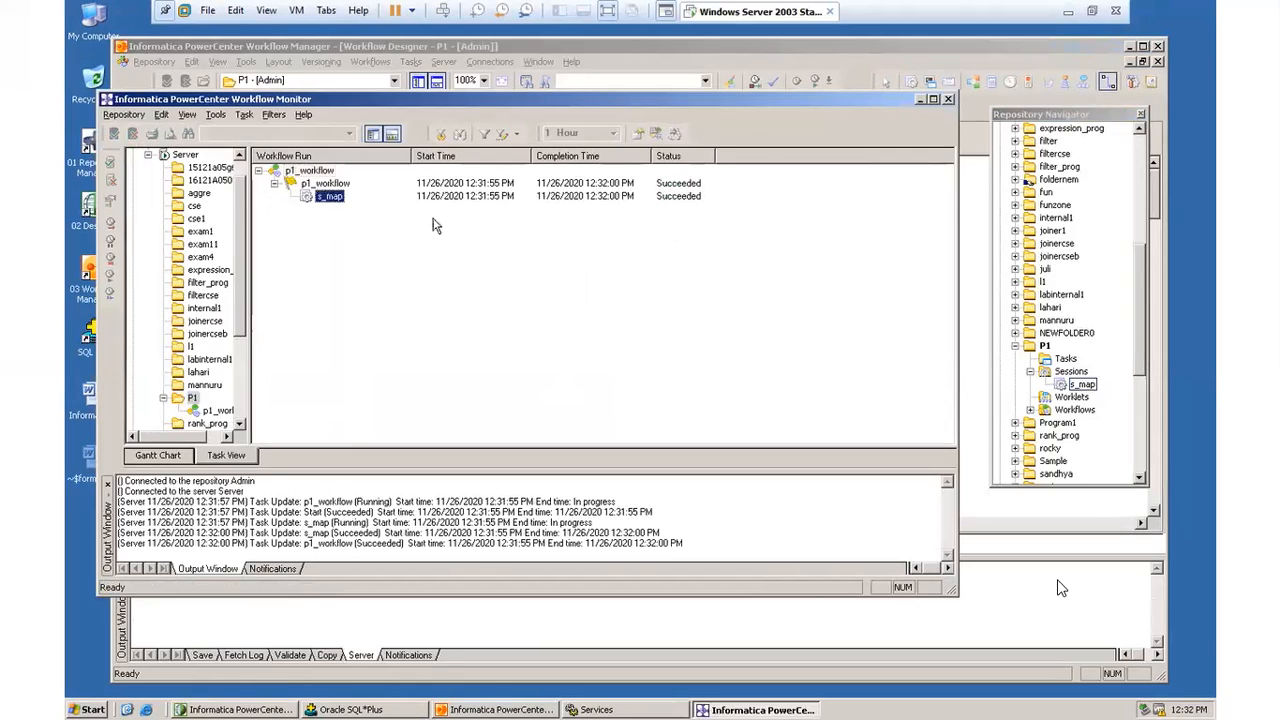
double_click(335, 197)
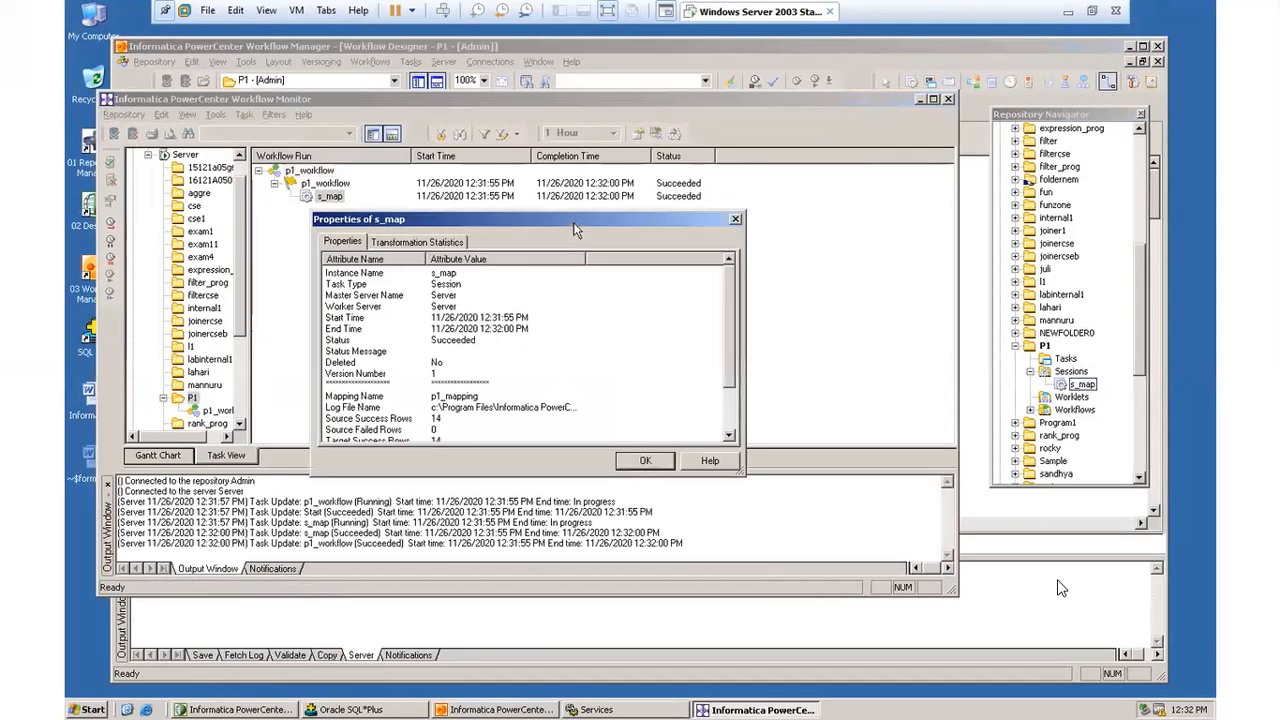
Step: Check the source and target success rows in the s_map run properties, and close the properties
left_click_drag(577, 214, 583, 131)
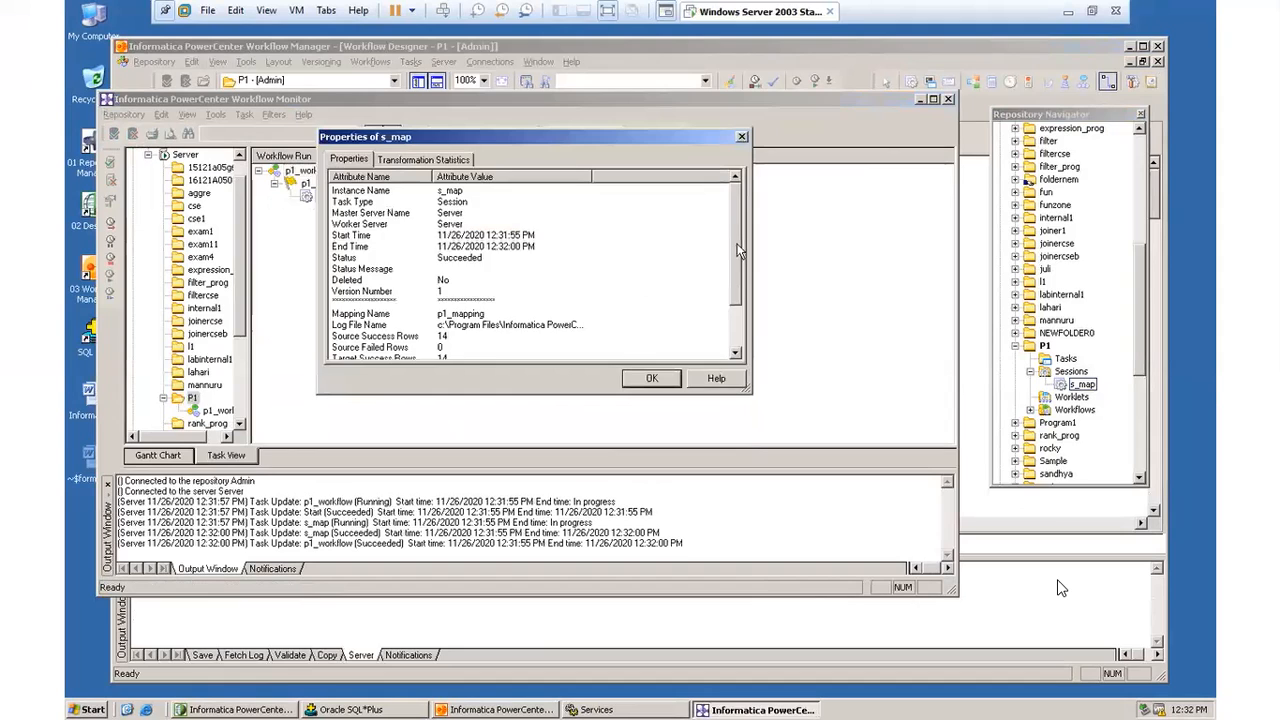
left_click_drag(739, 250, 748, 311)
left_click(440, 304)
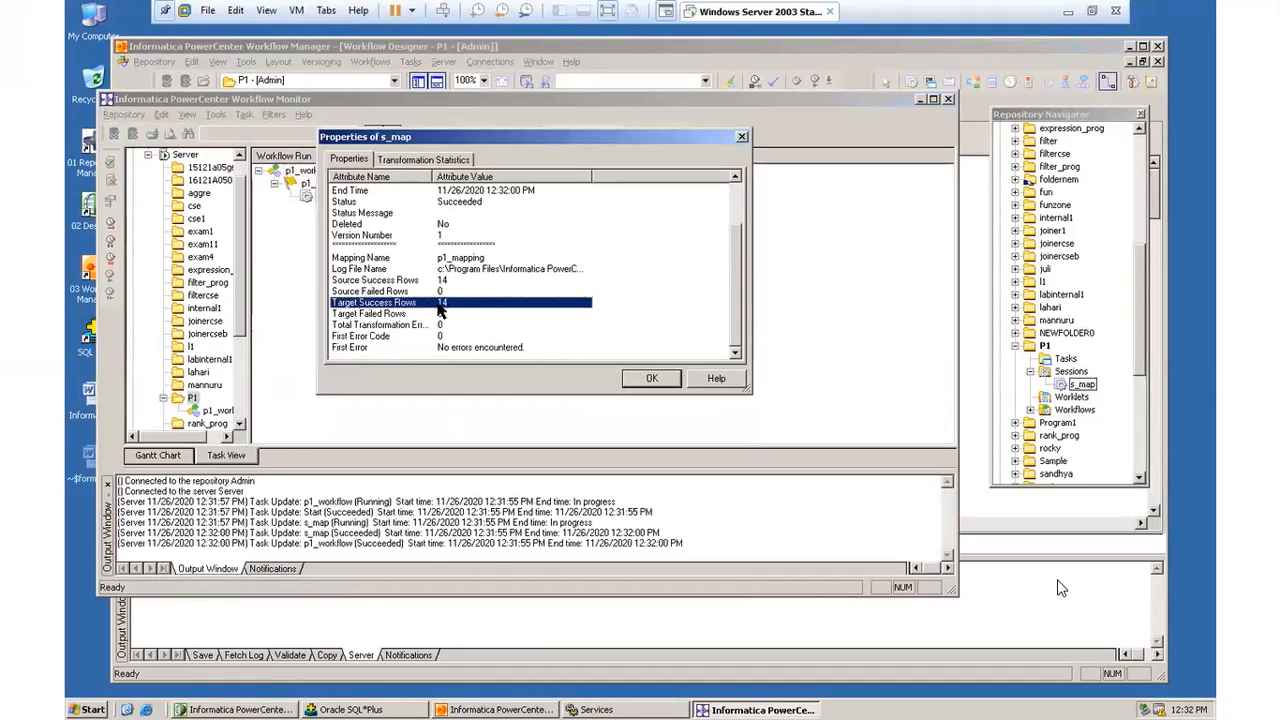
left_click(352, 282)
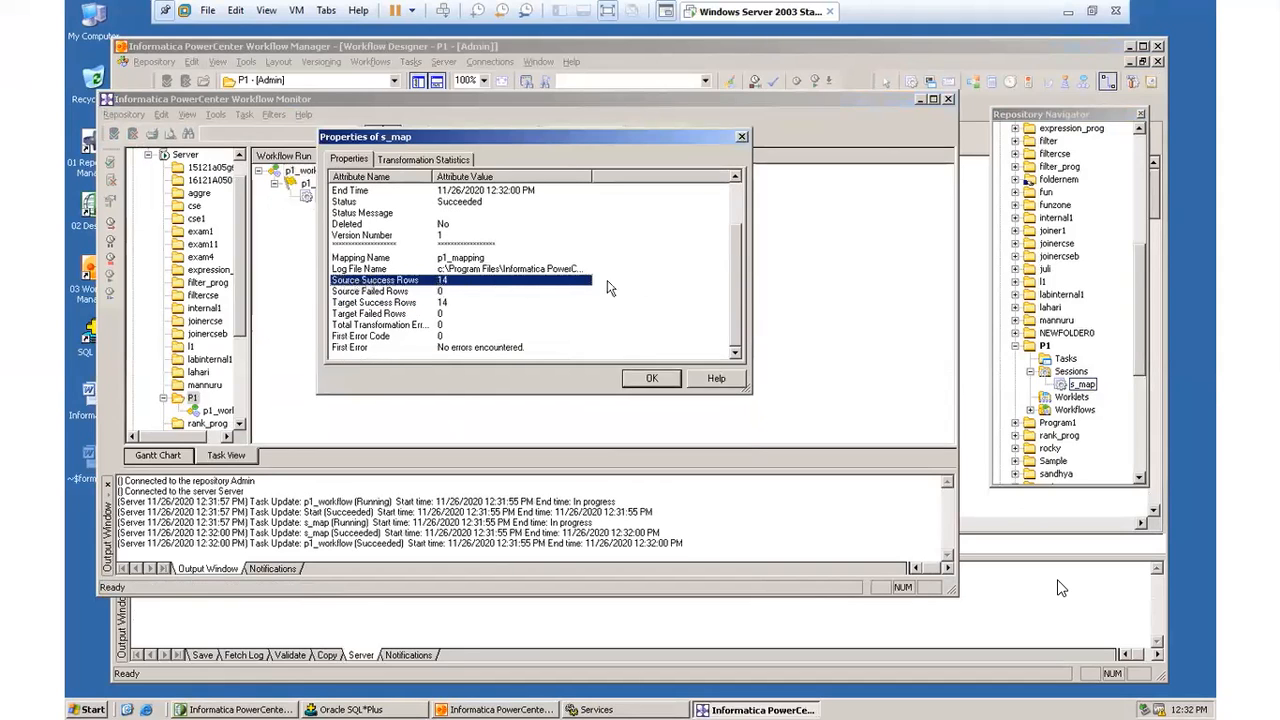
left_click(649, 380)
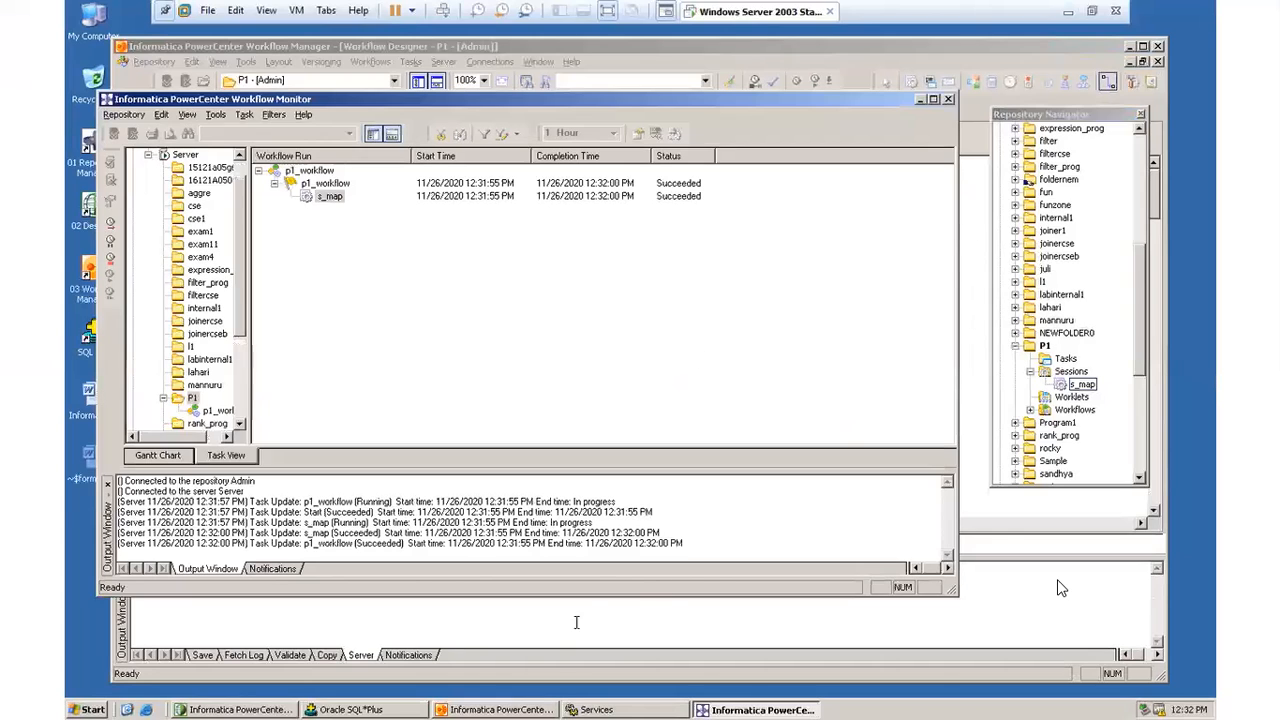
Step: Switch to PowerCenter Designer, restore the p1_mapping window, and open the data preview for target mtarget
left_click(1061, 588)
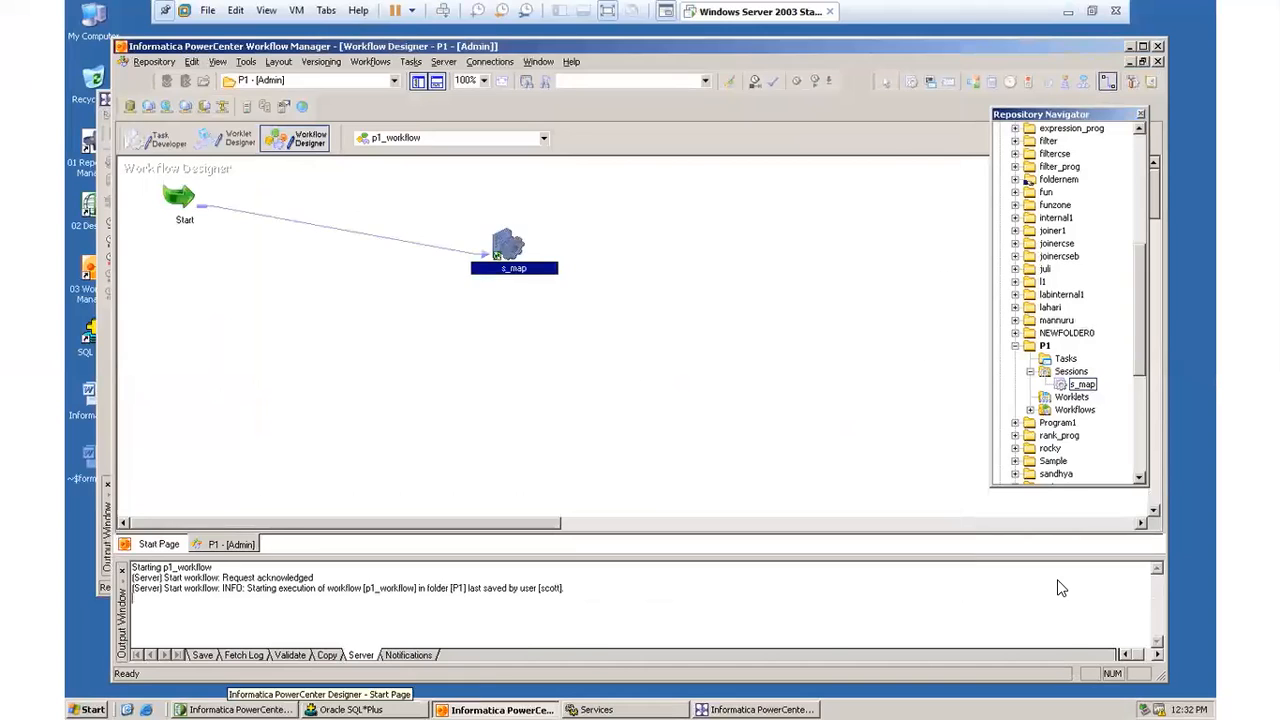
left_click(240, 709)
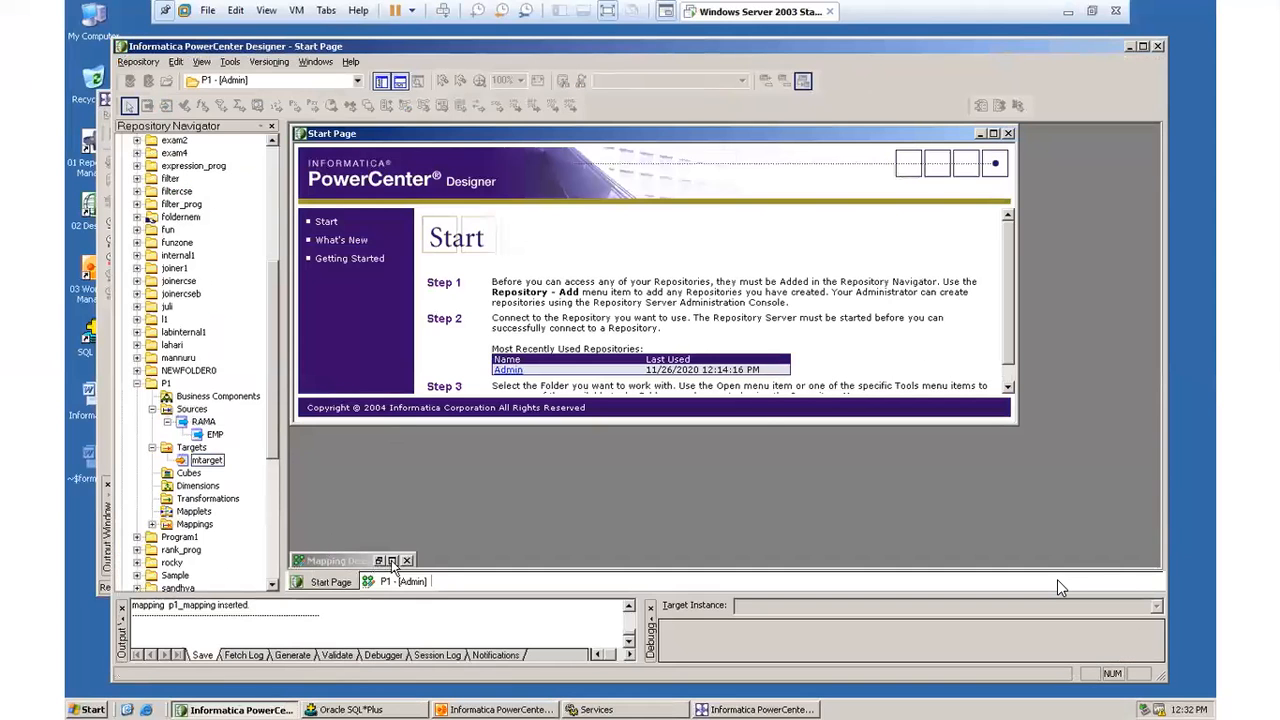
left_click(393, 561)
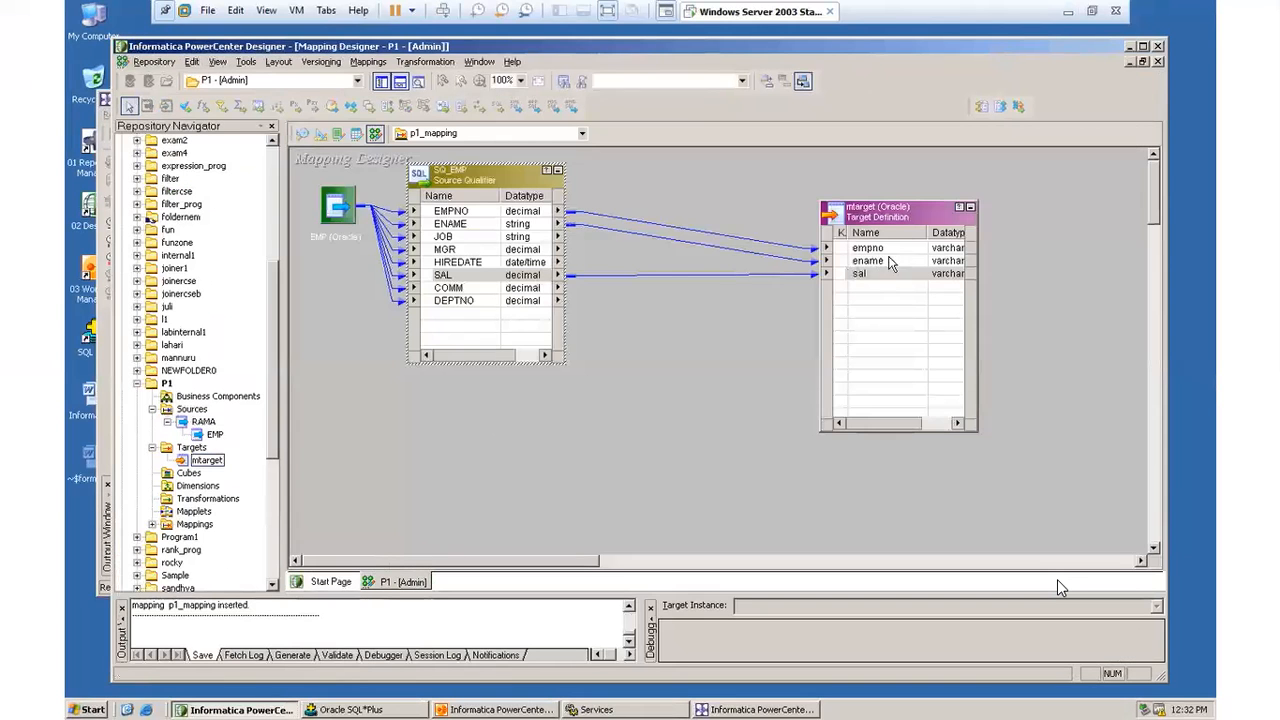
right_click(885, 218)
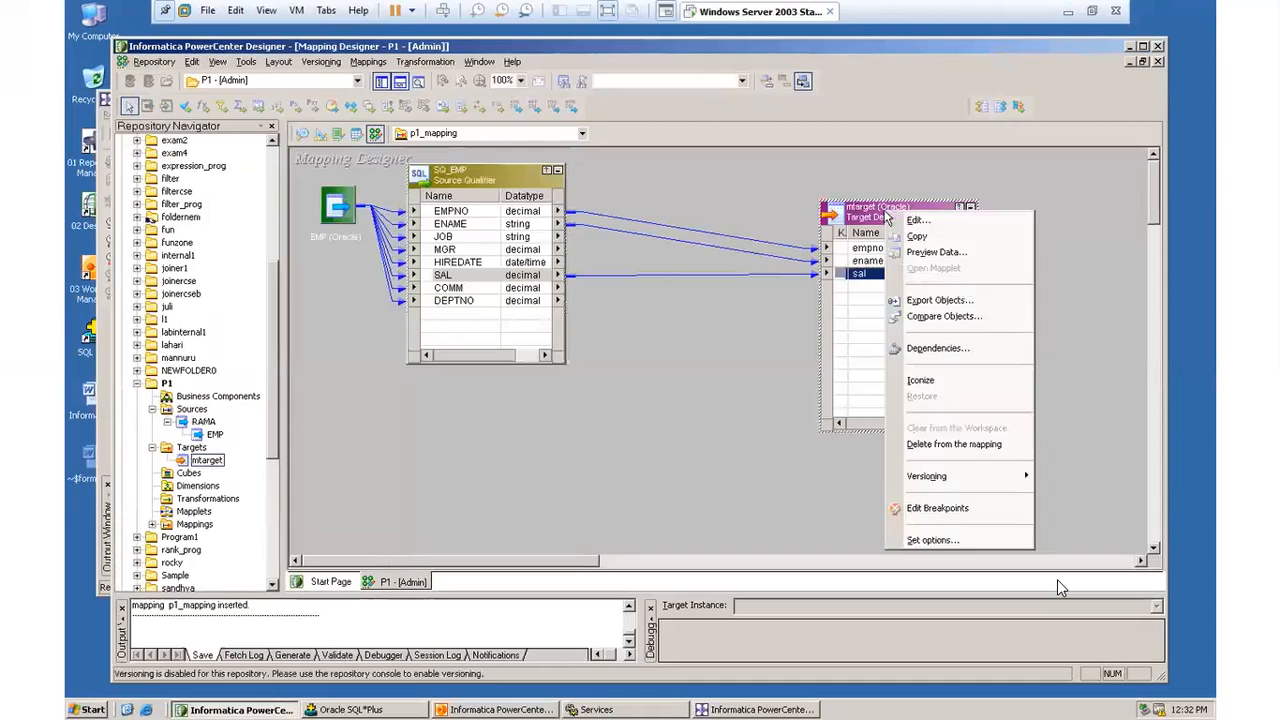
left_click(937, 257)
Step: Load the mtarget preview from the RAMA ODBC data source, entering the database username, owner name and password
left_click(729, 212)
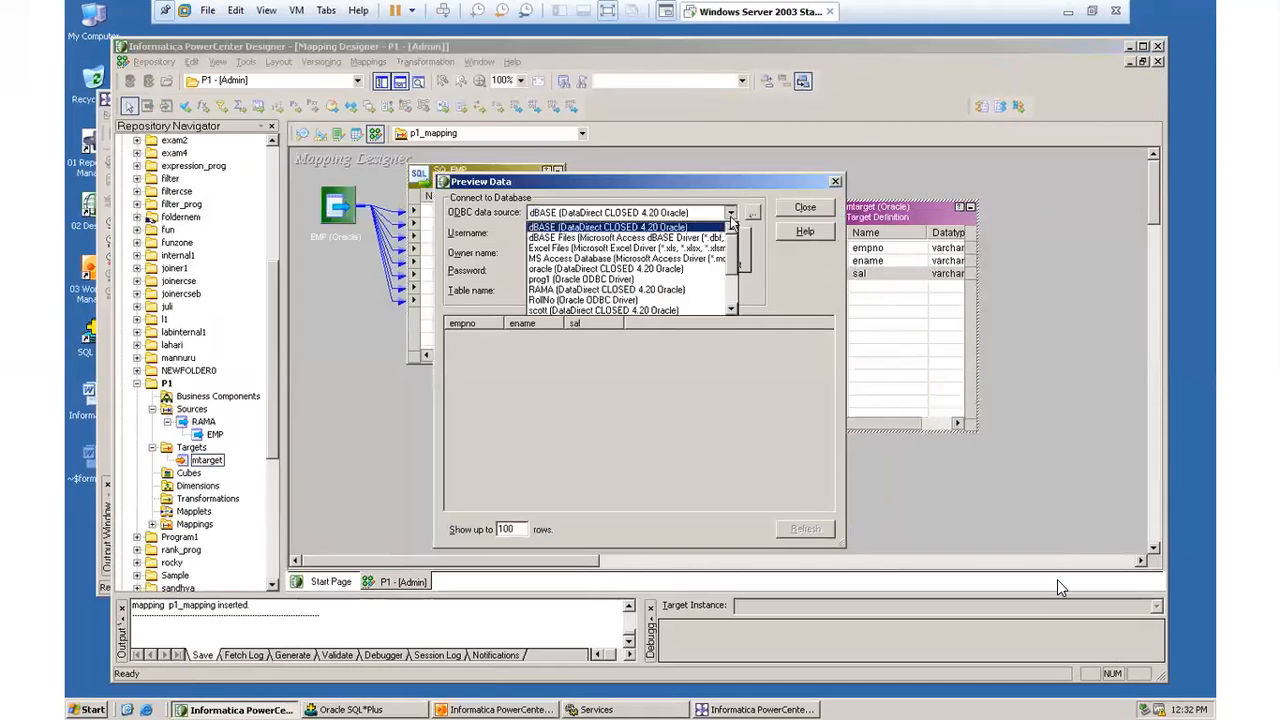
left_click(694, 289)
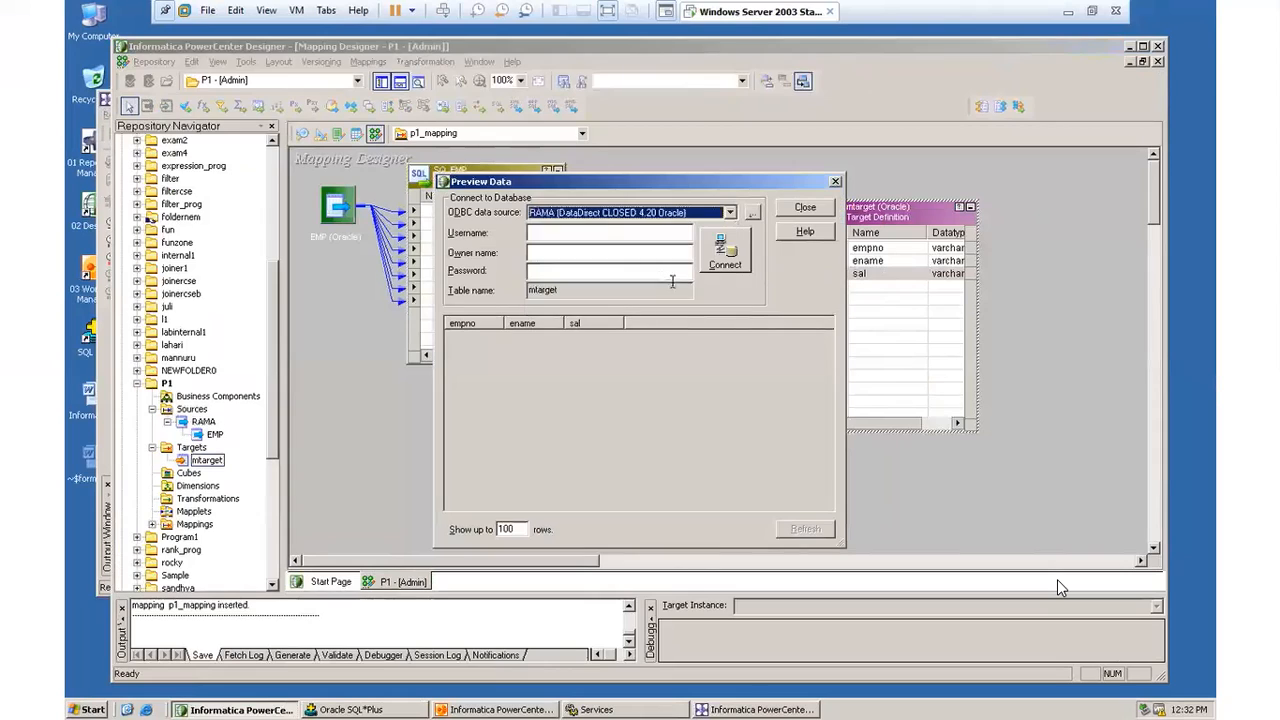
left_click(588, 233)
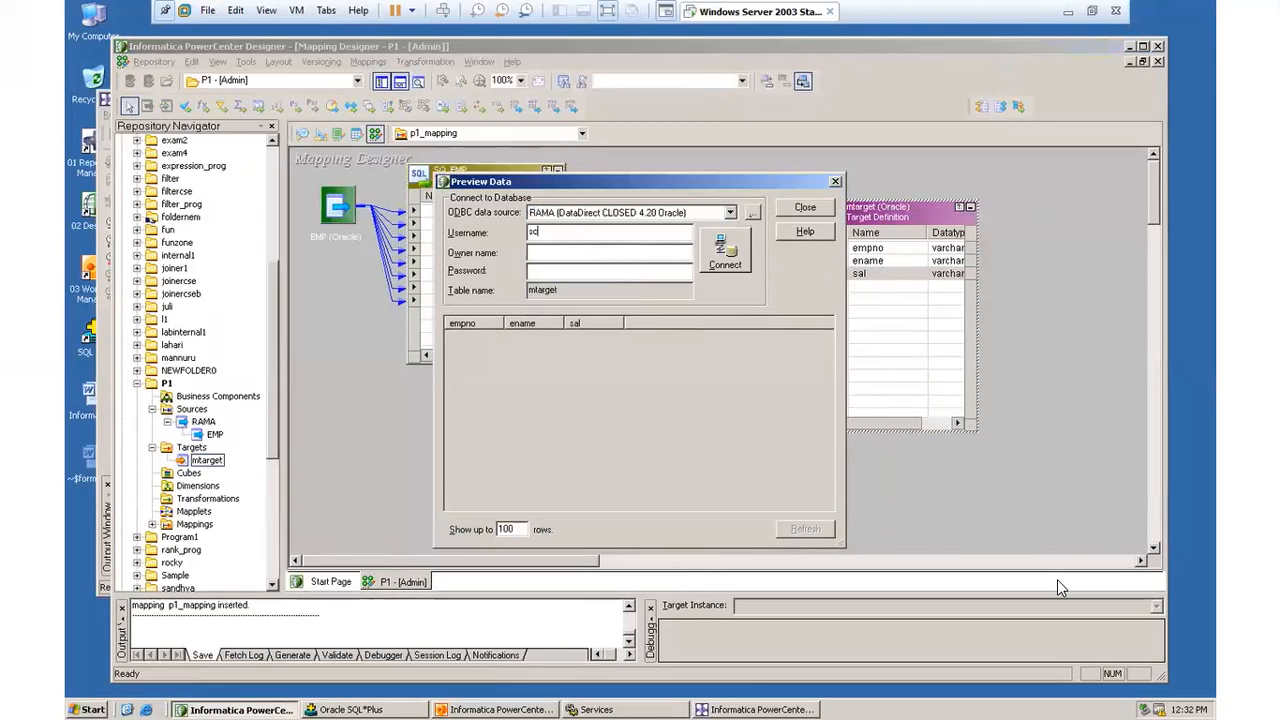
left_click(534, 252)
left_click(713, 260)
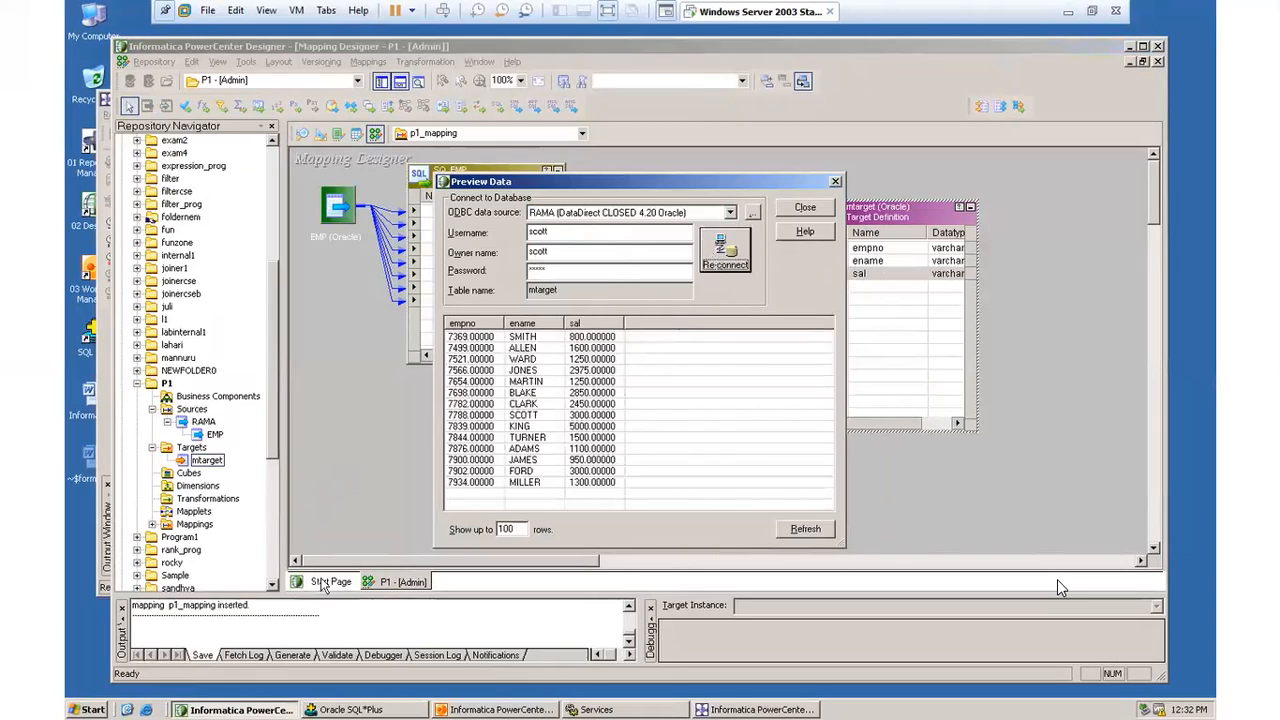
Step: Switch to Oracle SQL*Plus and query all rows of mtarget and emp to compare target with source
key("alt+Tab")
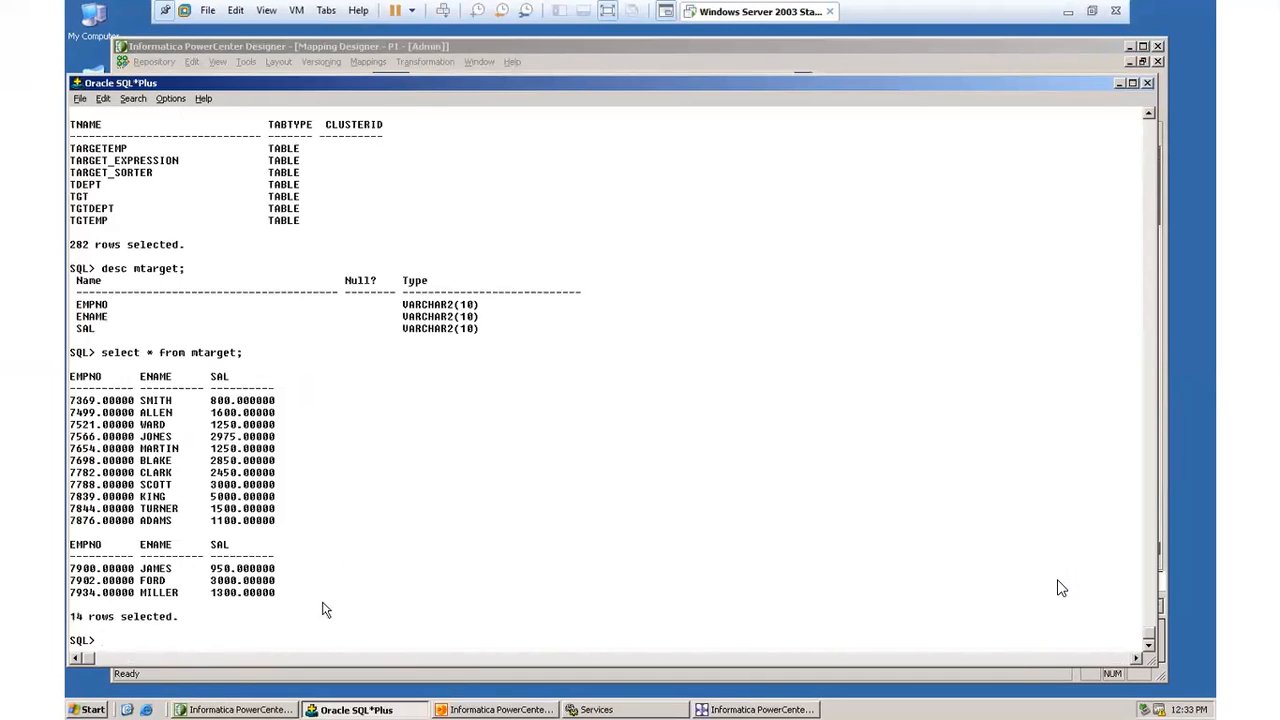
type("ct * from emp;")
key("Return")
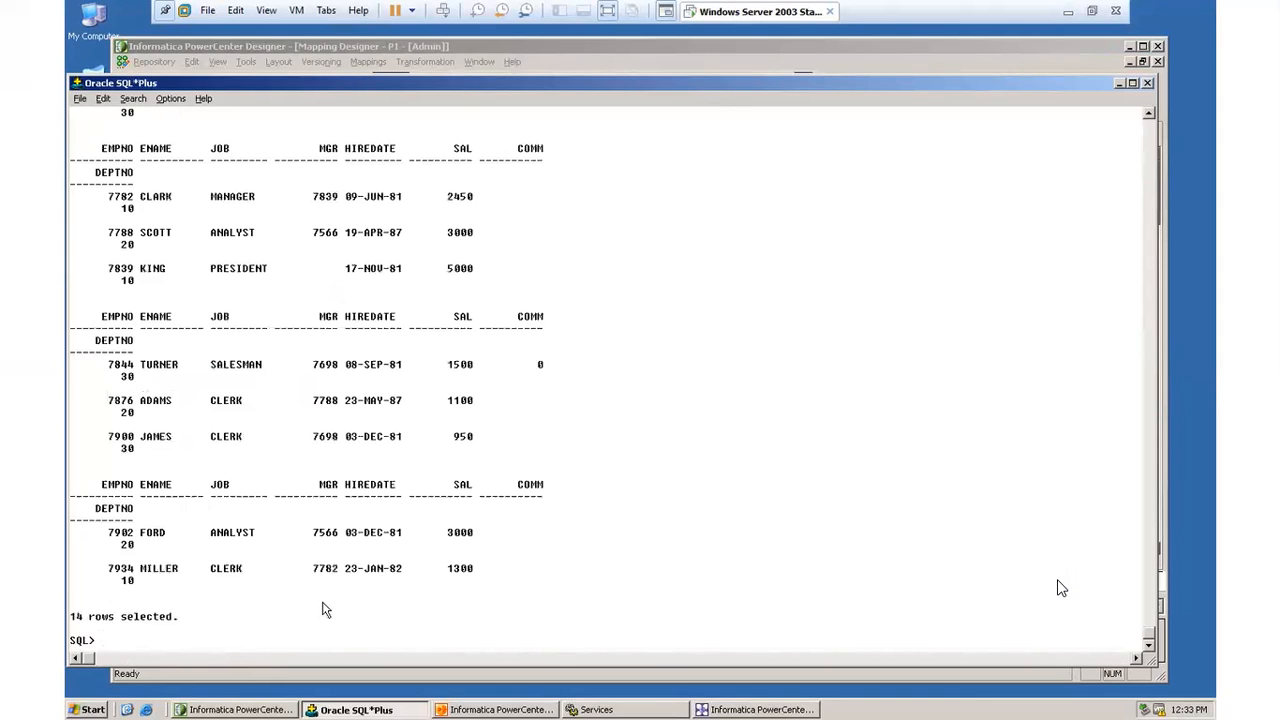